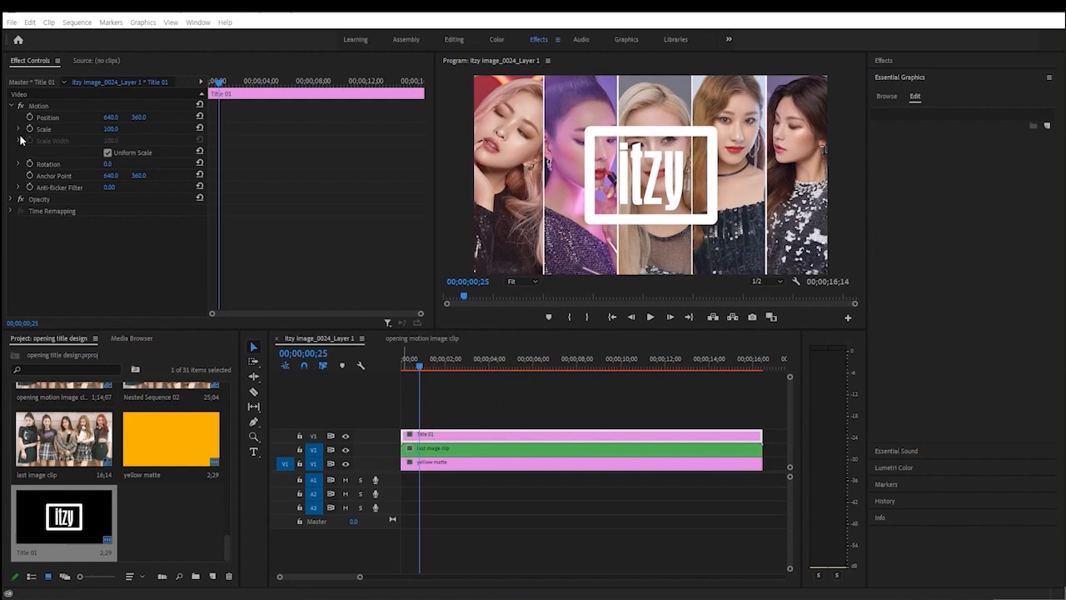
Step: Reduce the Title 01 clip's scale to 81 and place its Scale keyframe at about 11 seconds
left_click_drag(108, 131, 229, 131)
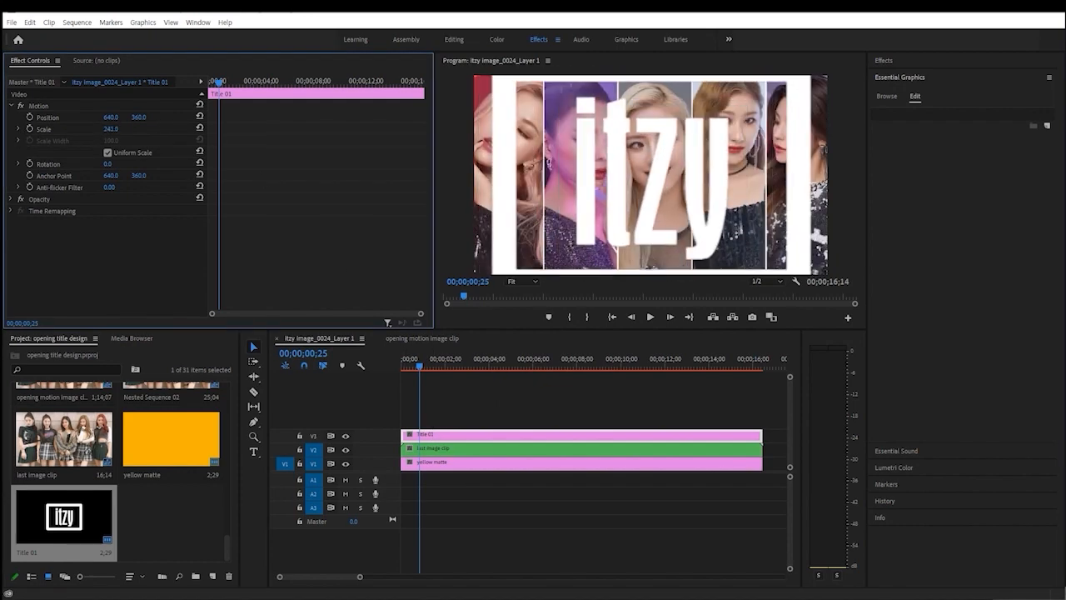
key("ctrl+z")
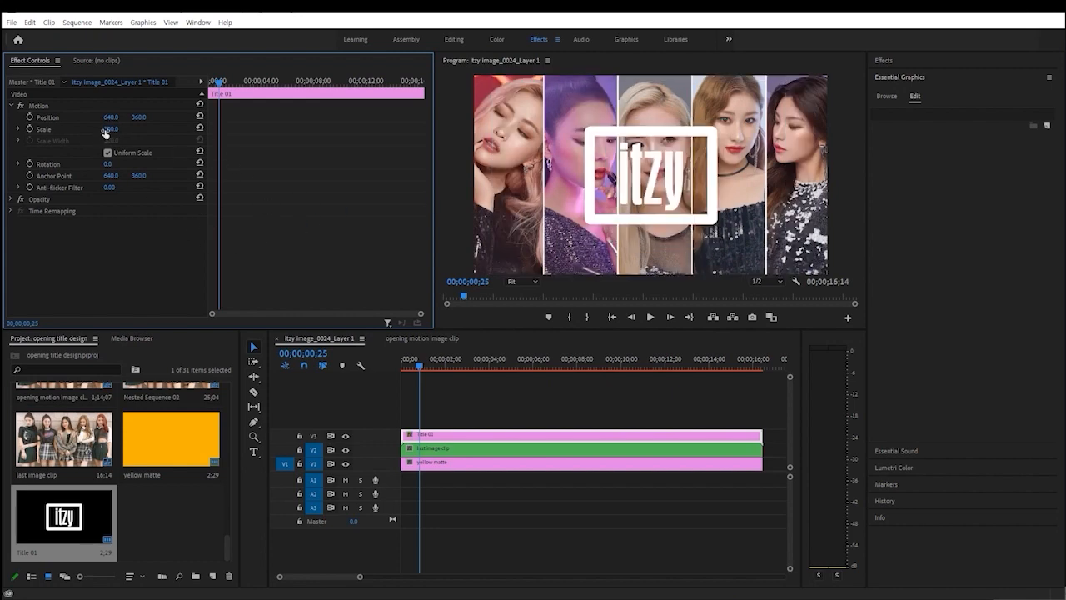
left_click_drag(104, 132, 89, 131)
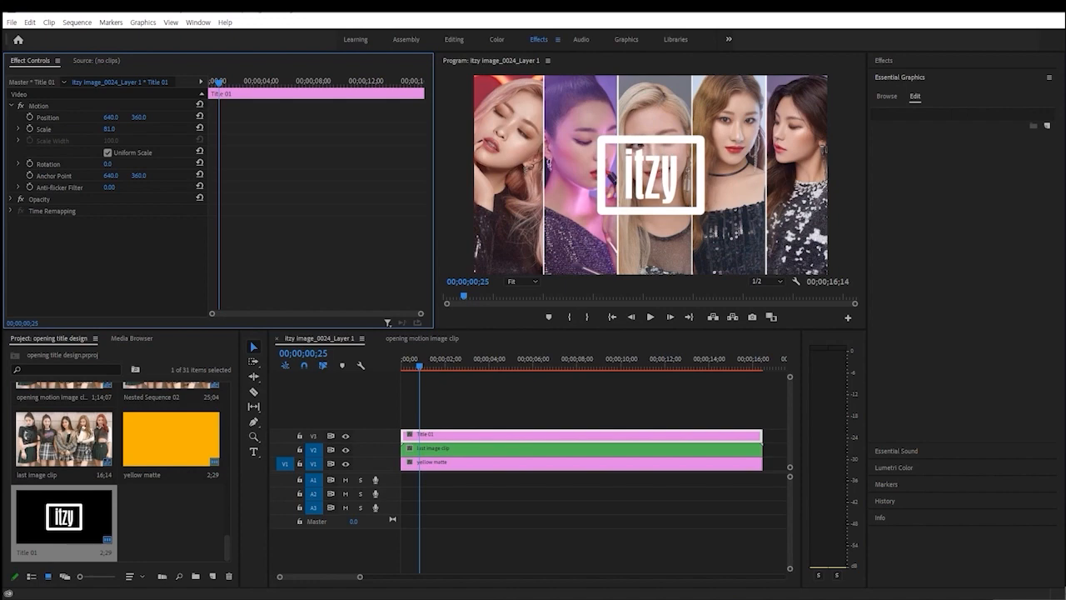
left_click(31, 130)
left_click_drag(218, 130, 255, 130)
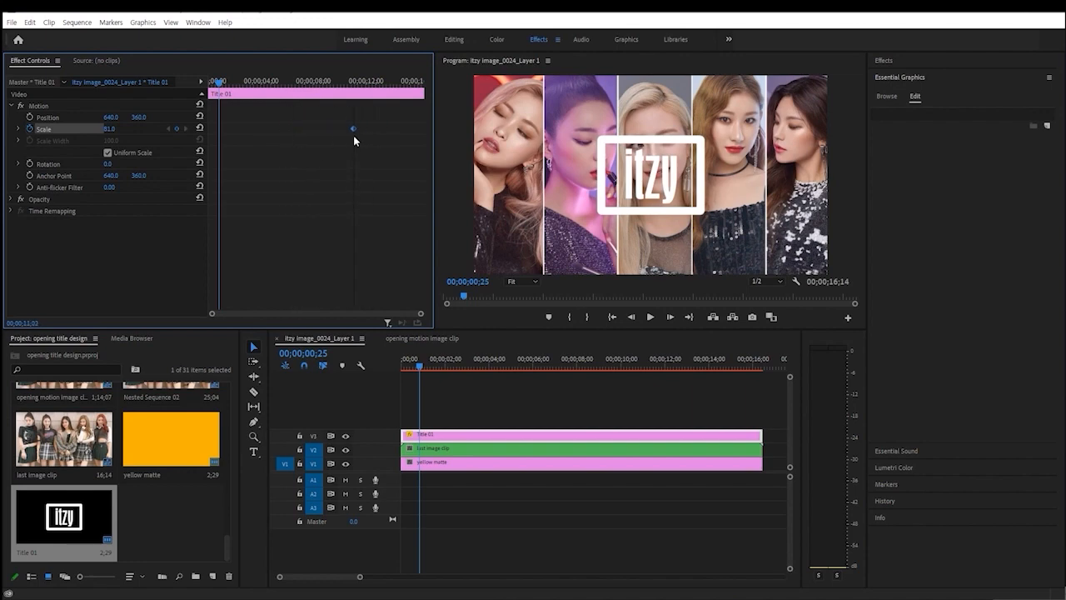
left_click_drag(353, 136, 354, 137)
left_click_drag(420, 313, 419, 313)
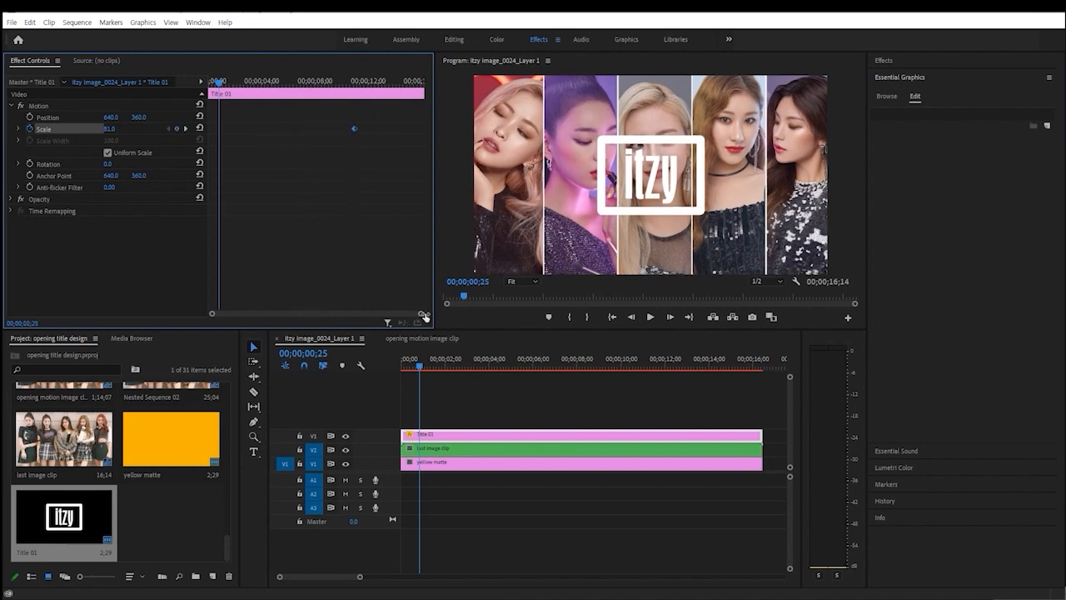
Step: Add a Scale keyframe of 183 at the start of the Title 01 clip and preview the shrinking title
key("Home")
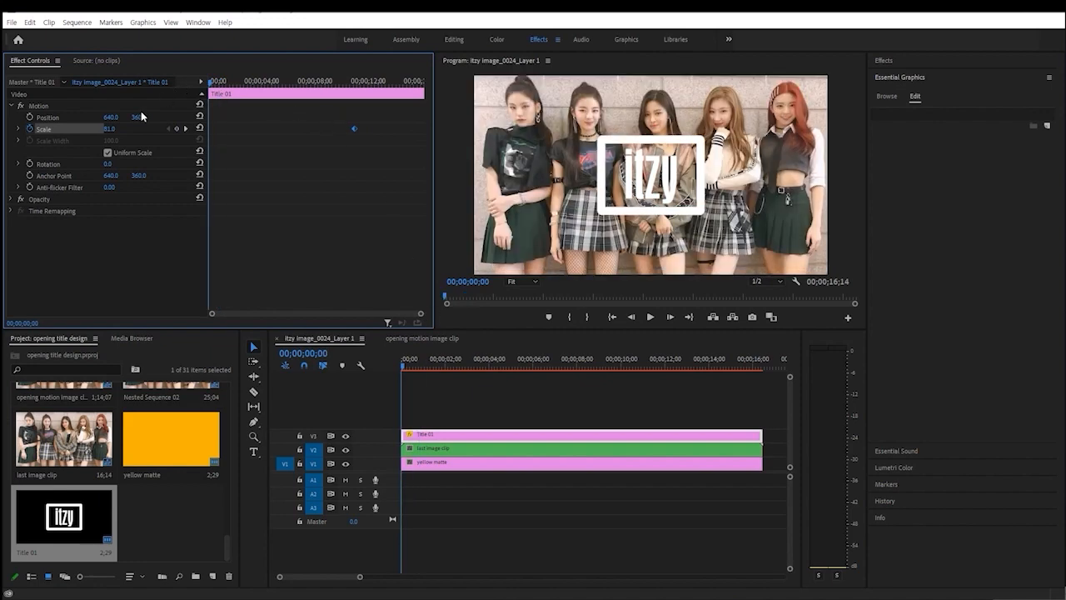
left_click_drag(109, 128, 194, 128)
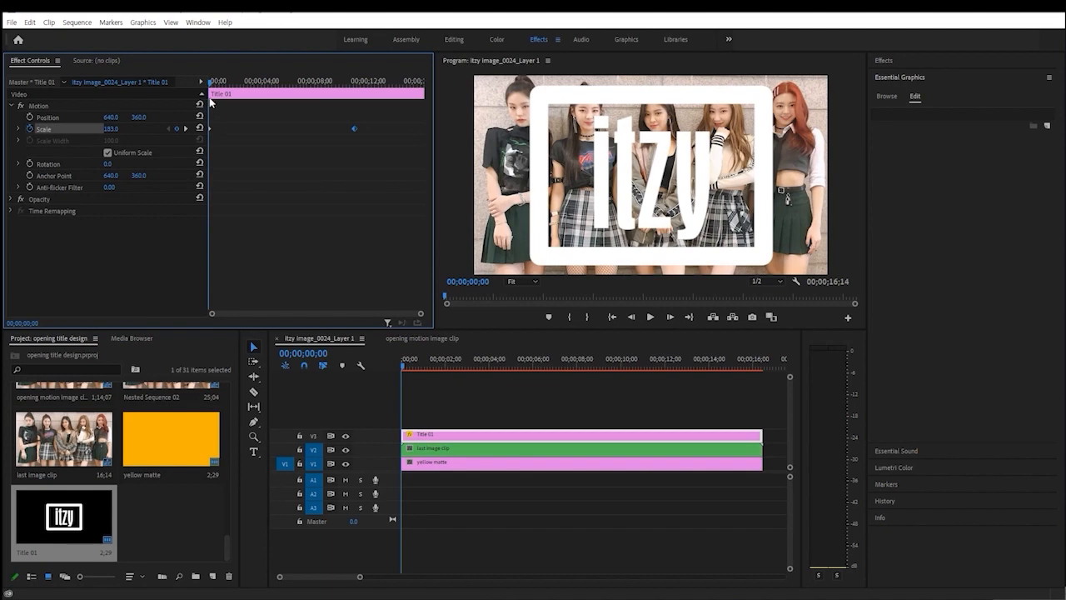
key("space")
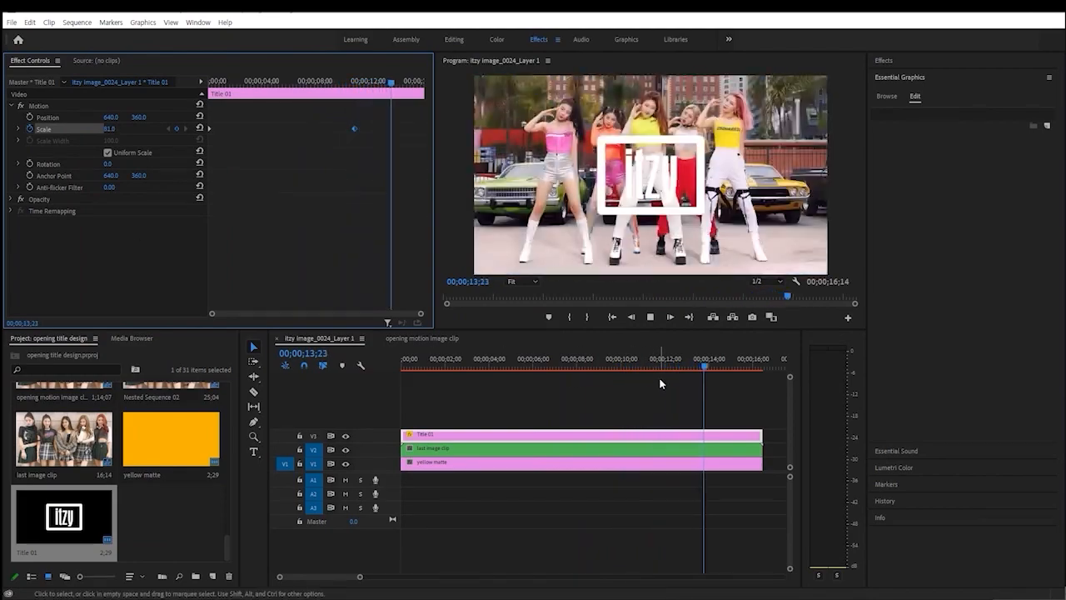
left_click(679, 364)
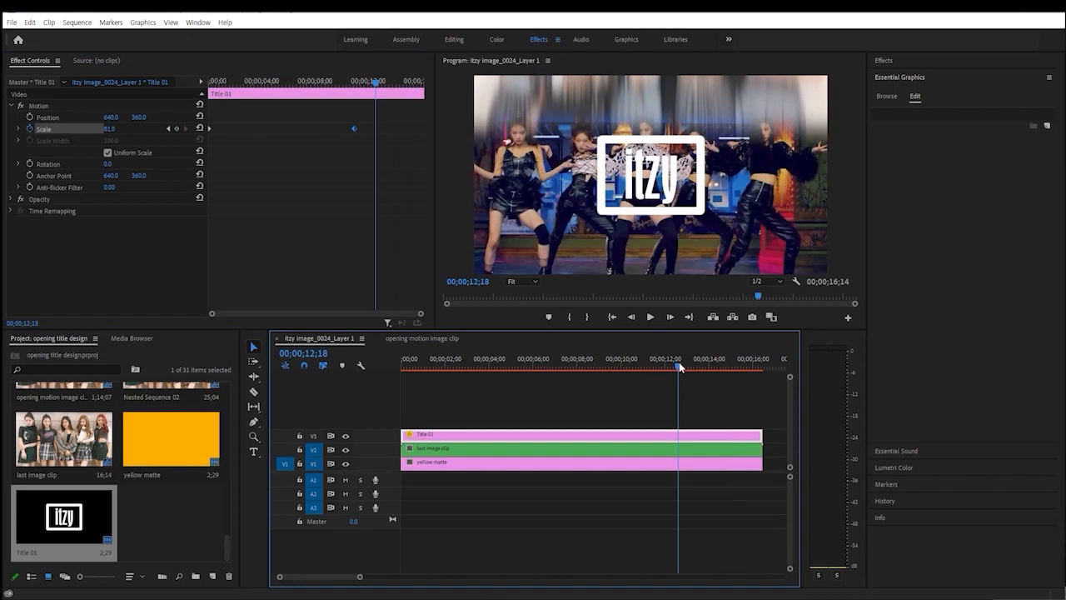
left_click_drag(679, 365, 657, 363)
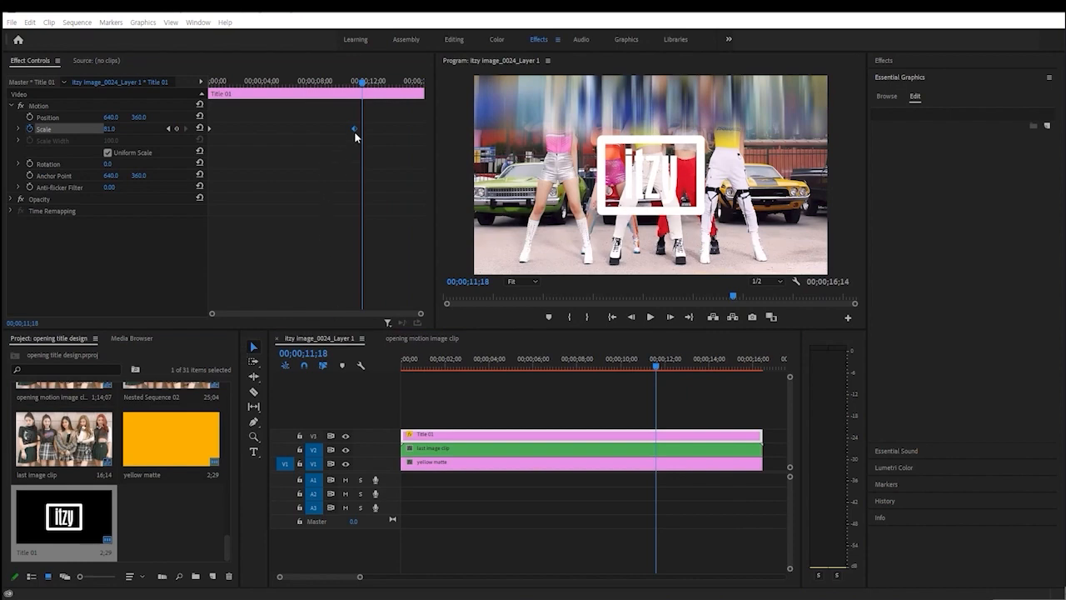
left_click(18, 130)
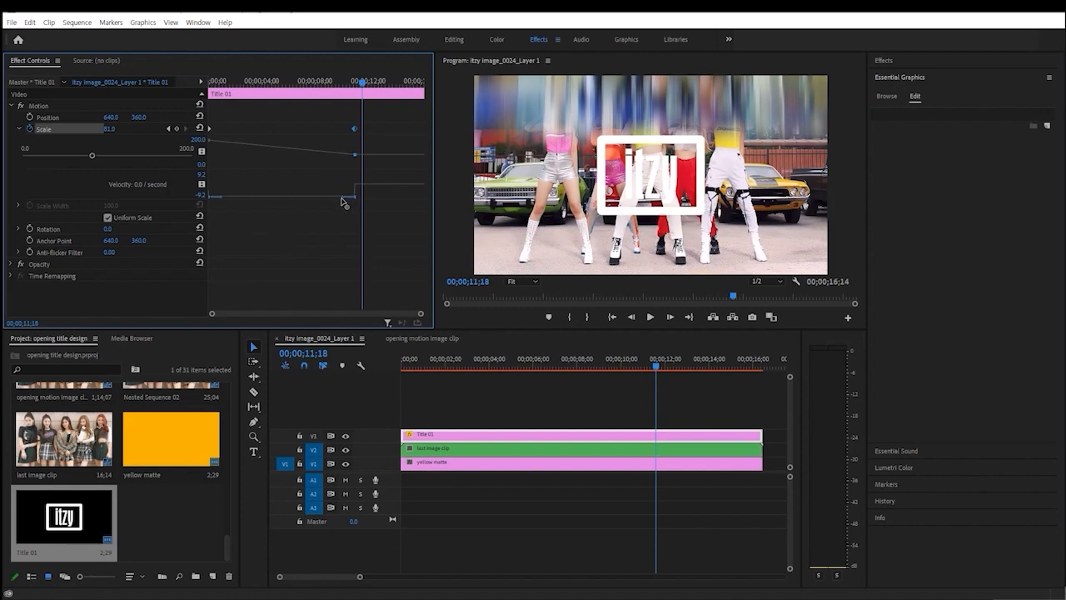
left_click_drag(342, 196, 329, 178)
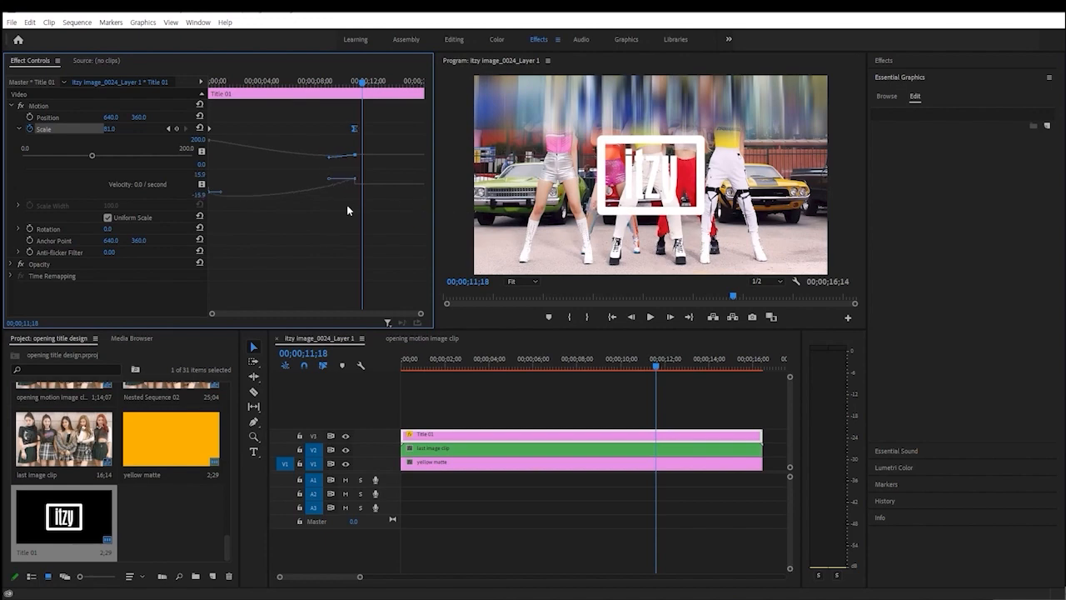
key("ctrl+z")
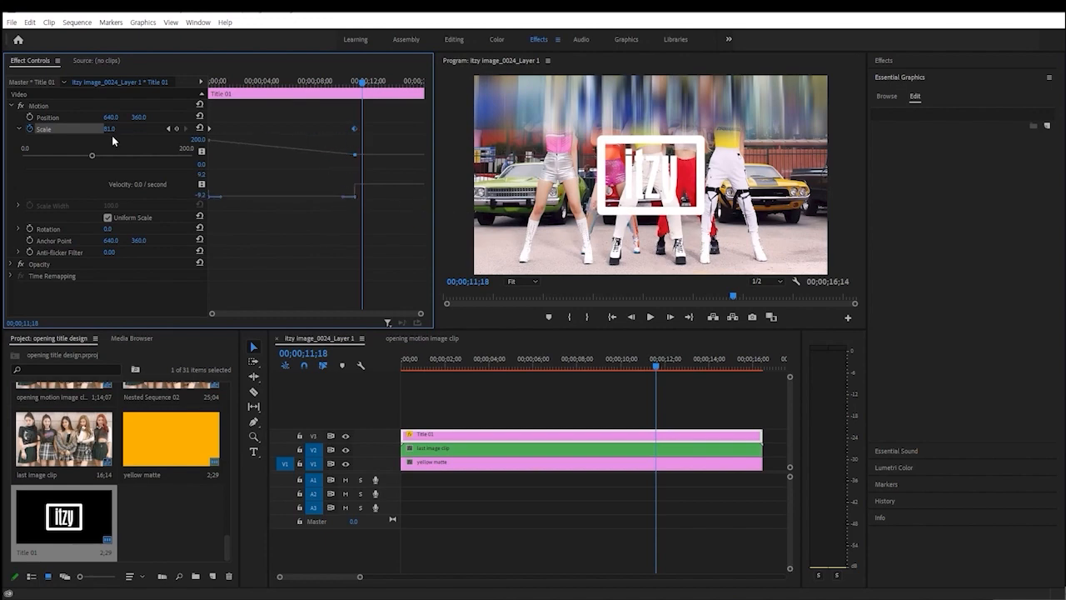
left_click(20, 130)
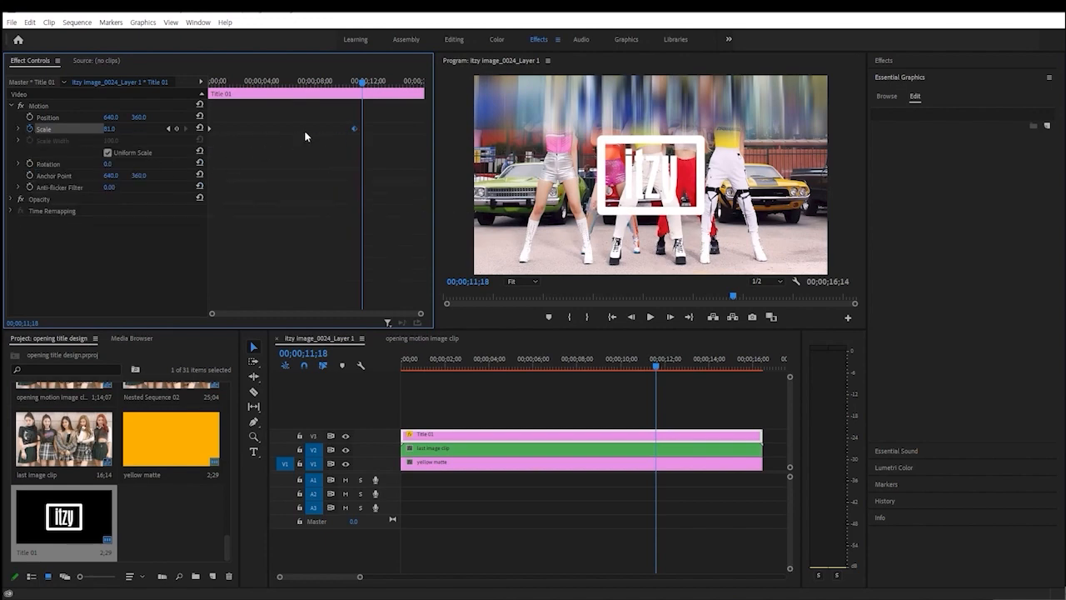
Step: Apply Ease In to the ending Scale keyframe, reshape its velocity curve slightly, and preview the title's motion
right_click(355, 131)
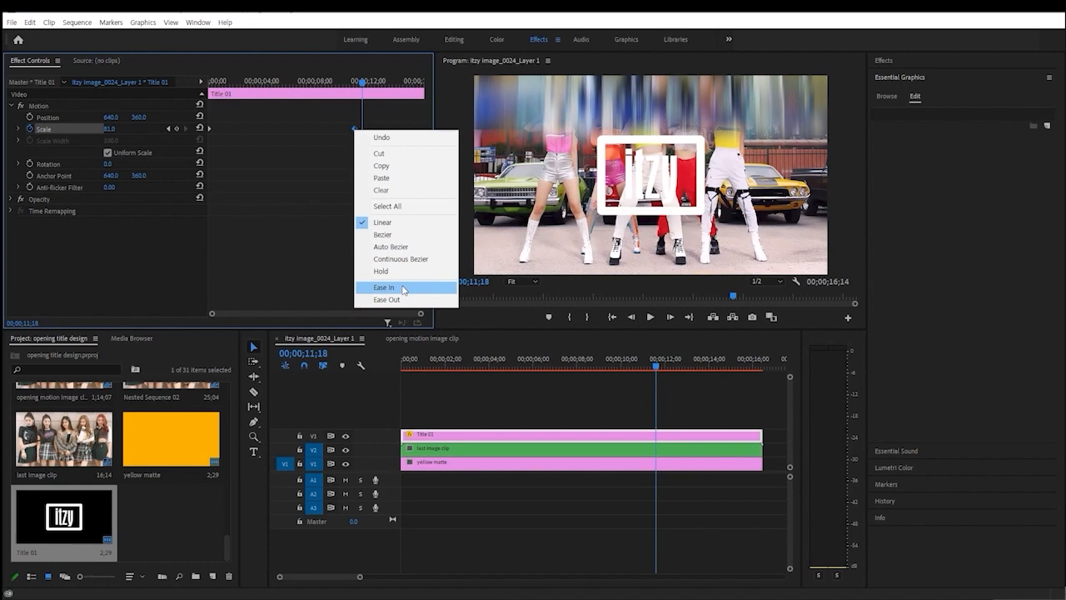
left_click(403, 288)
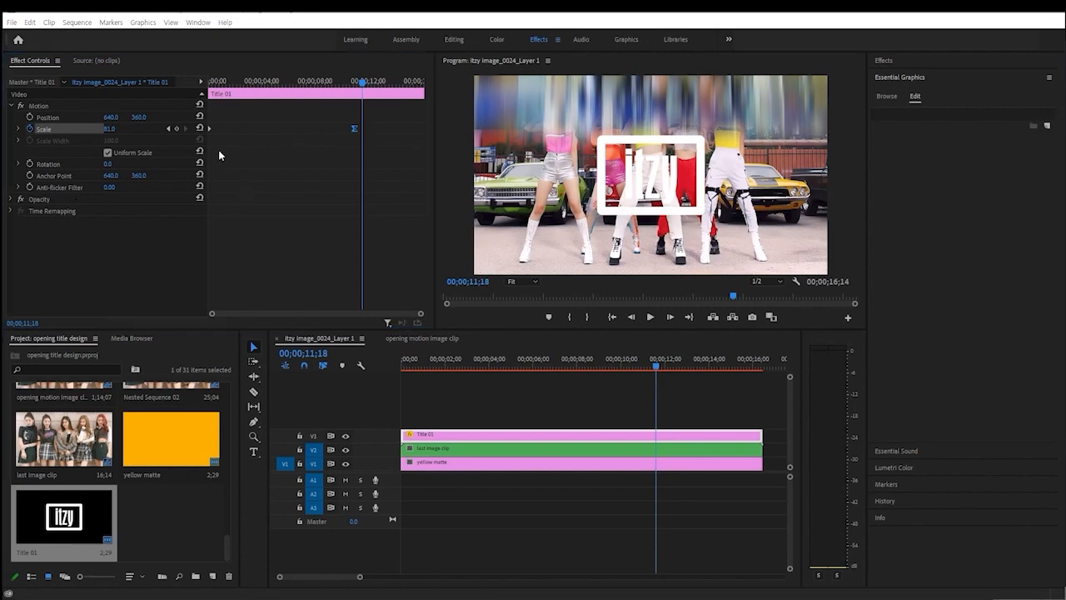
left_click(18, 131)
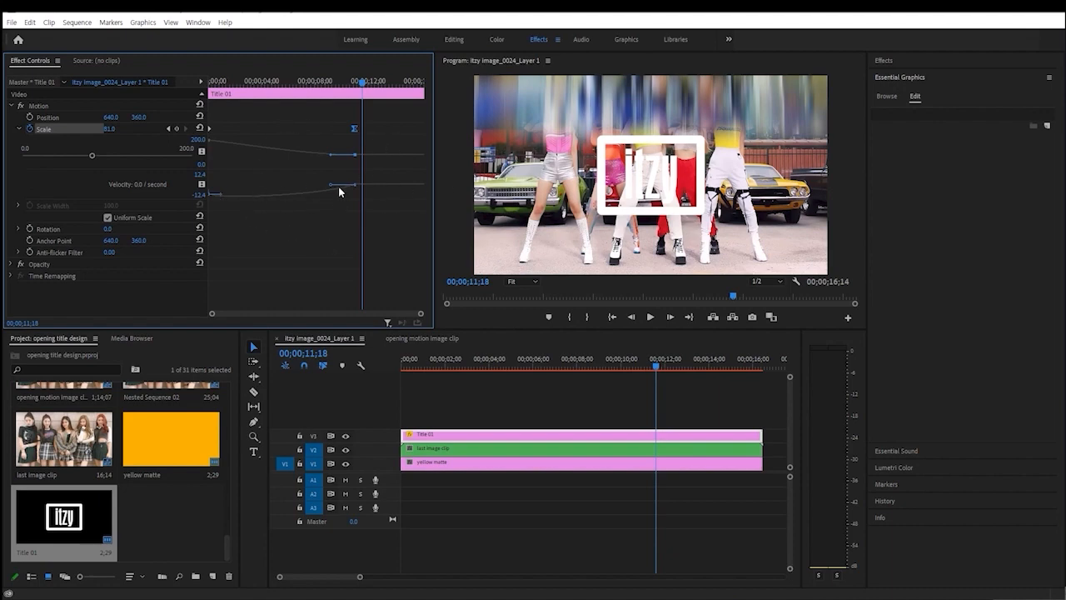
left_click_drag(331, 185, 324, 179)
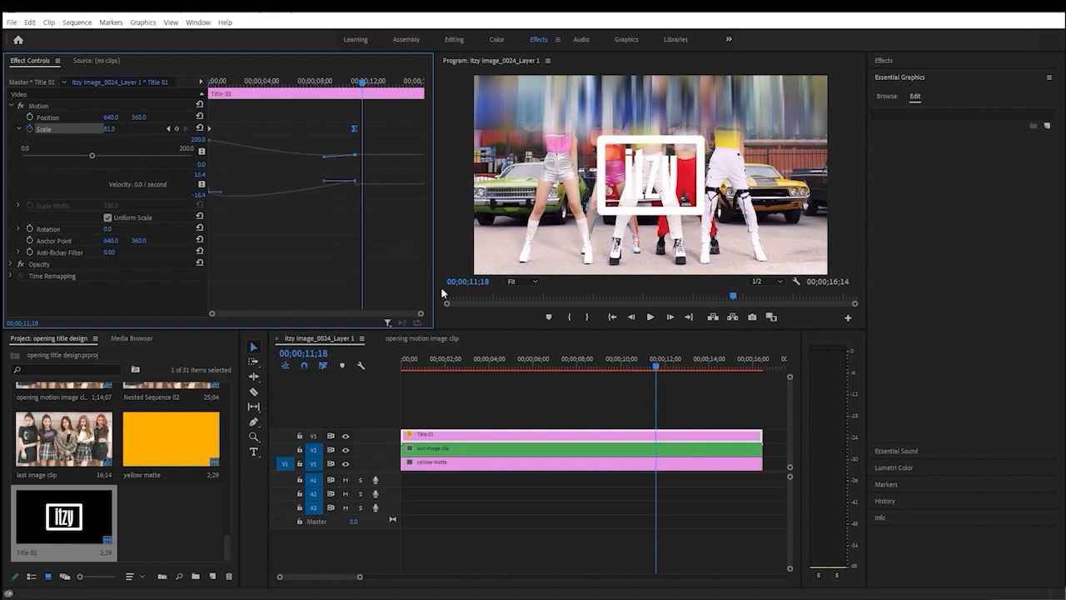
left_click(440, 358)
key("space")
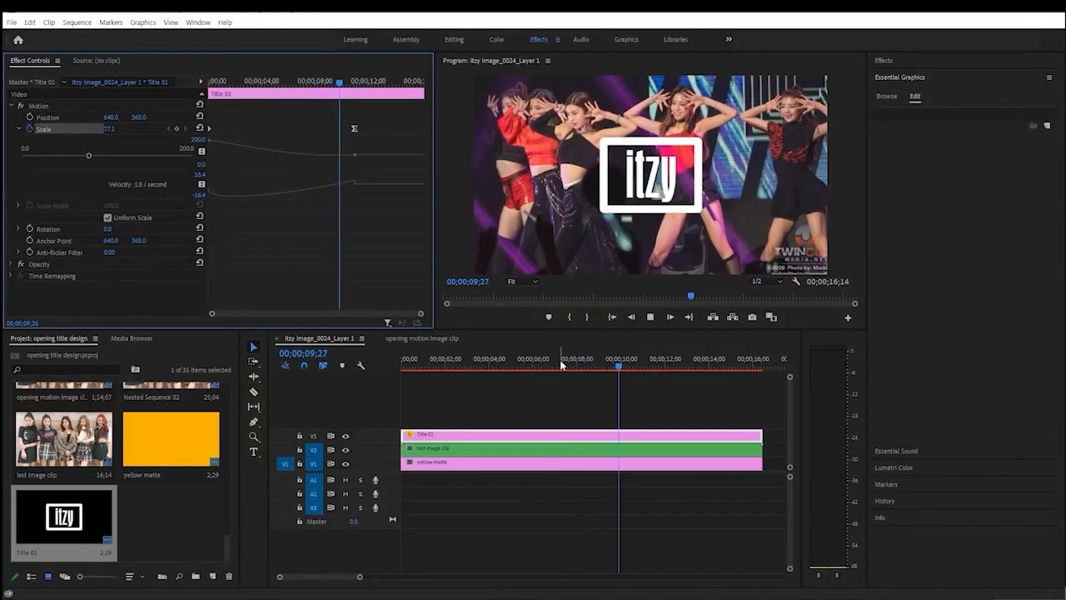
key("space")
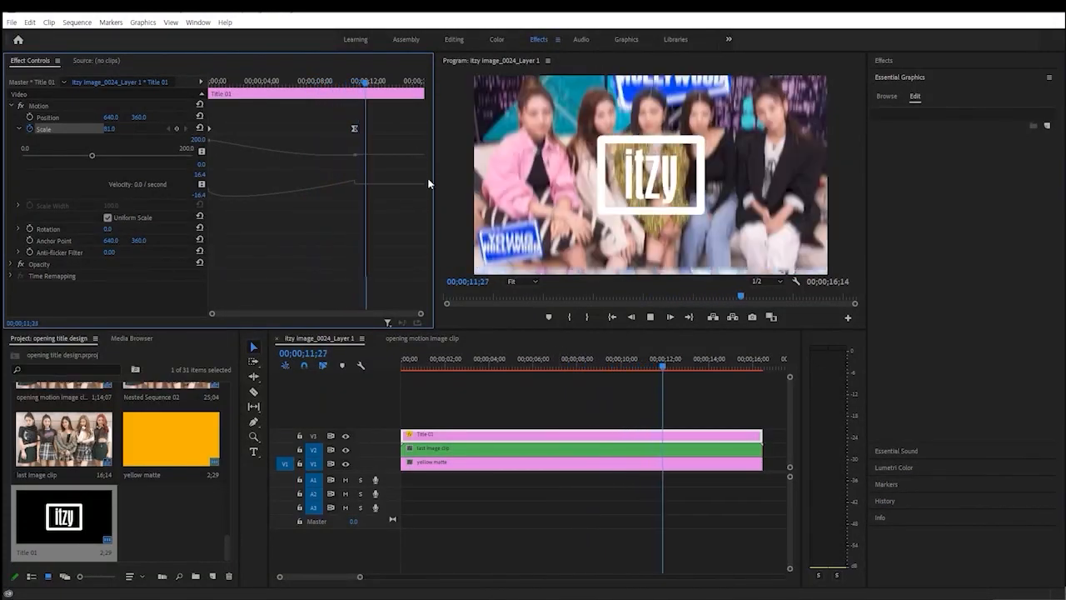
Step: Adjust the velocity handles of the ending and starting Scale keyframes to smooth the curve, and play it from the beginning
left_click(354, 128)
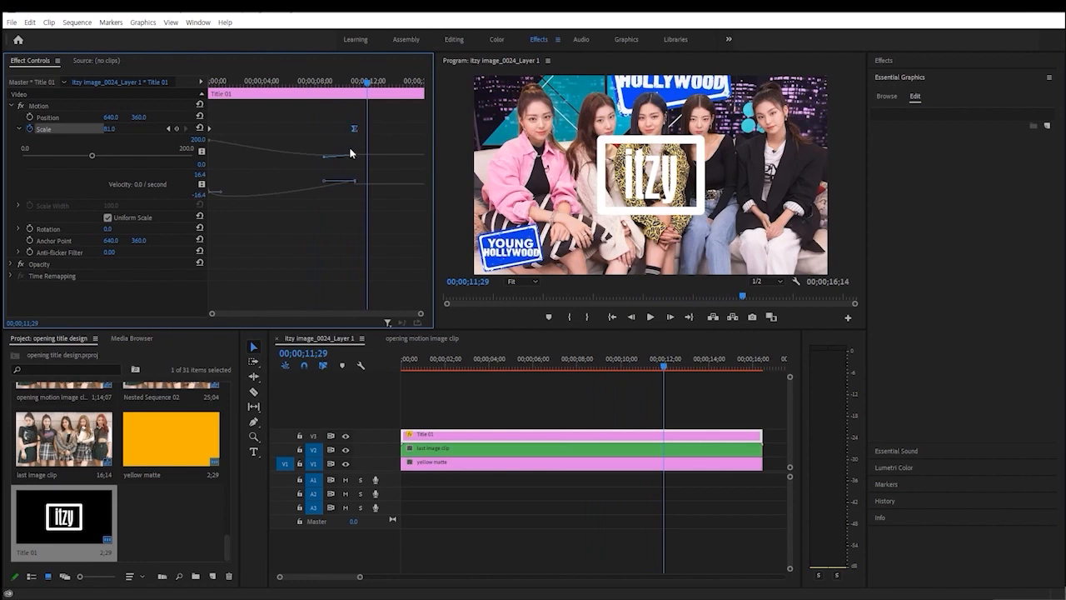
left_click(353, 182)
left_click(354, 135)
left_click_drag(325, 188, 316, 186)
left_click_drag(221, 193, 224, 196)
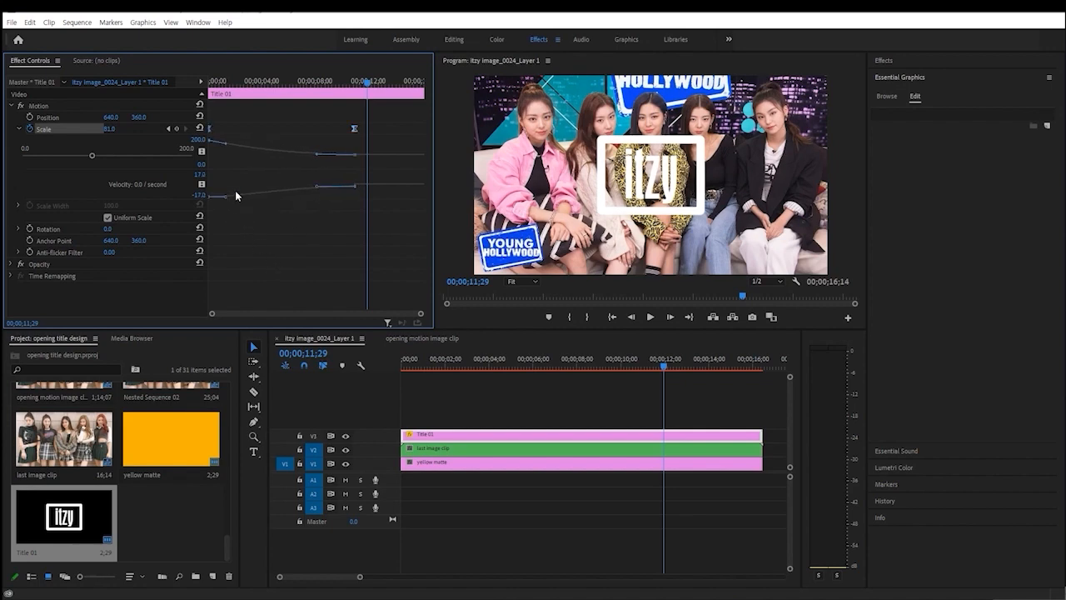
left_click_drag(364, 84, 209, 84)
key("space")
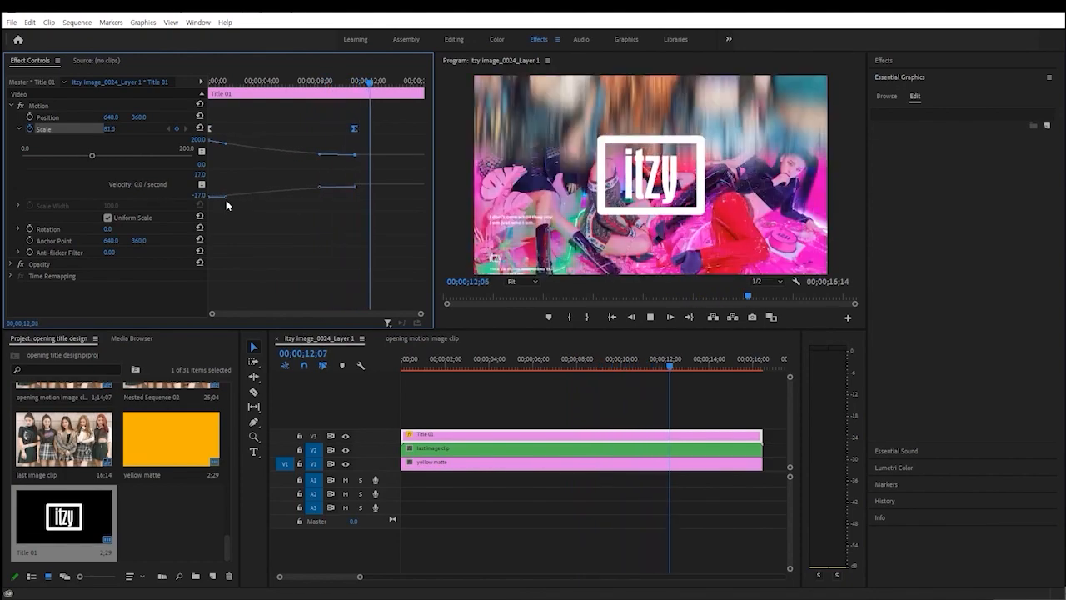
left_click_drag(225, 197, 265, 201)
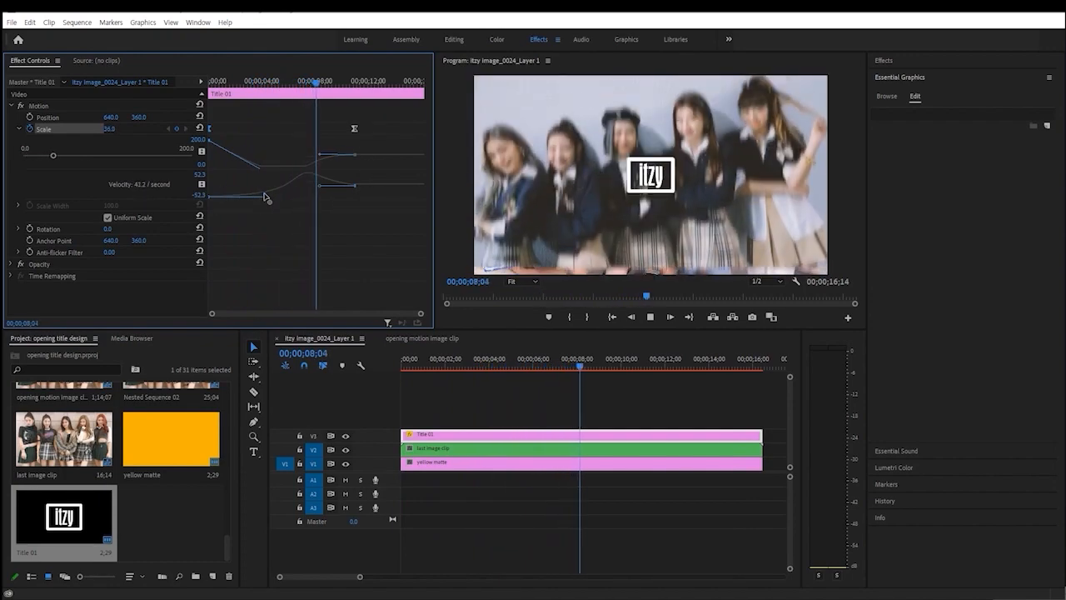
left_click_drag(264, 197, 264, 189)
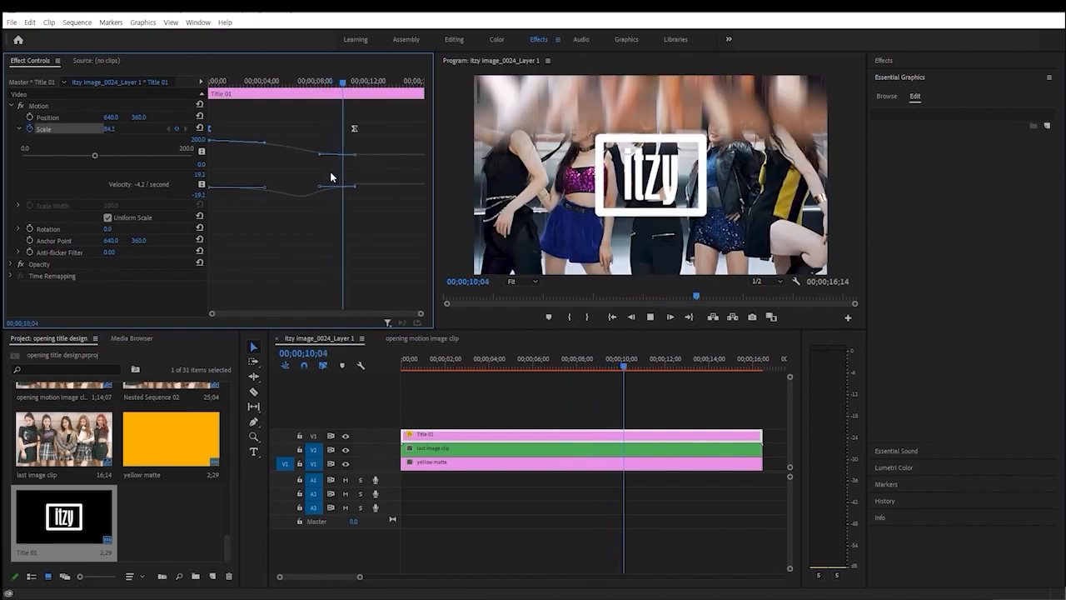
key("ctrl+z")
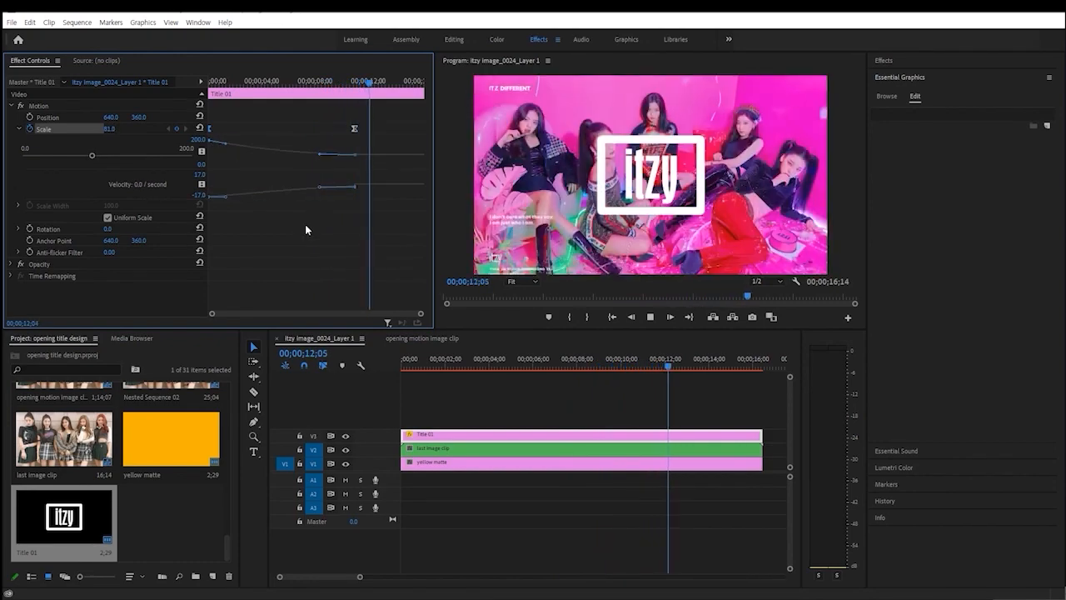
Step: Refine the Scale velocity curve by flattening the ending keyframe's handle and lengthening the starting keyframe's handle, checking the motion
left_click_drag(279, 81, 197, 85)
key("space")
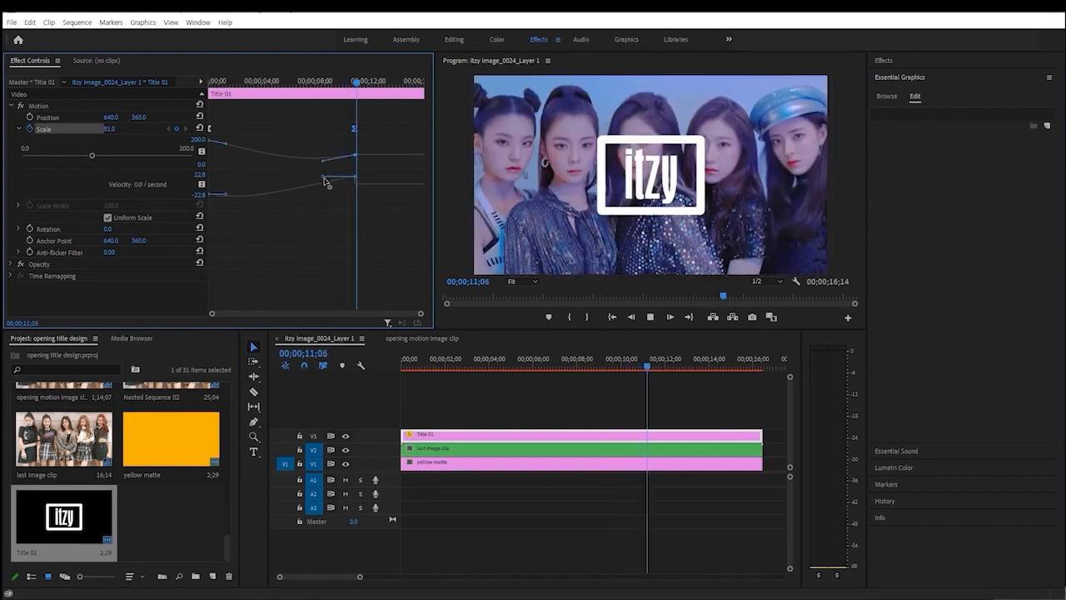
key("space")
left_click_drag(325, 177, 320, 194)
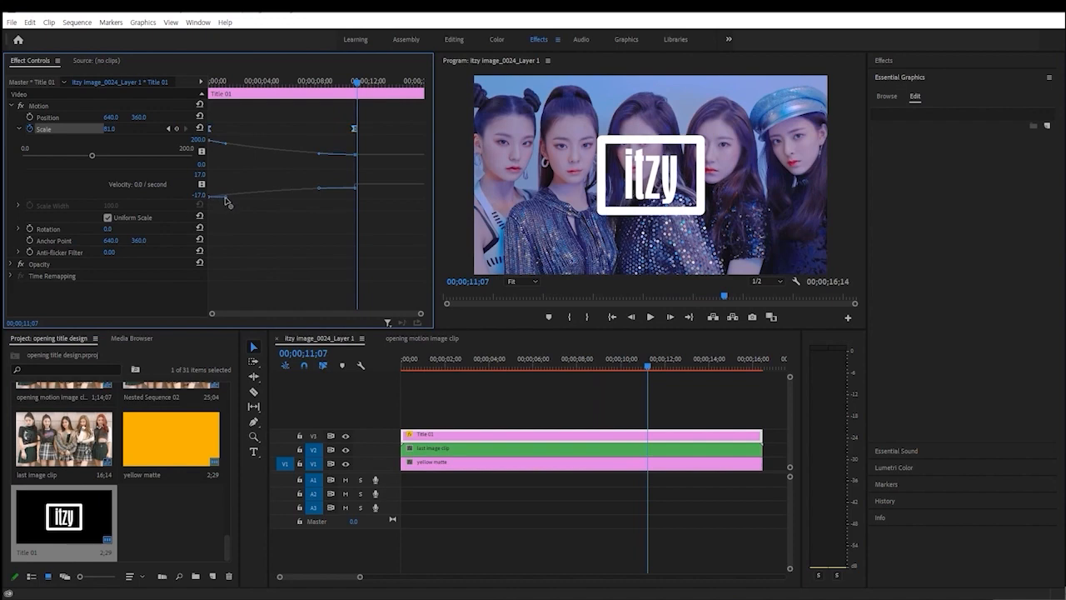
left_click_drag(225, 198, 245, 202)
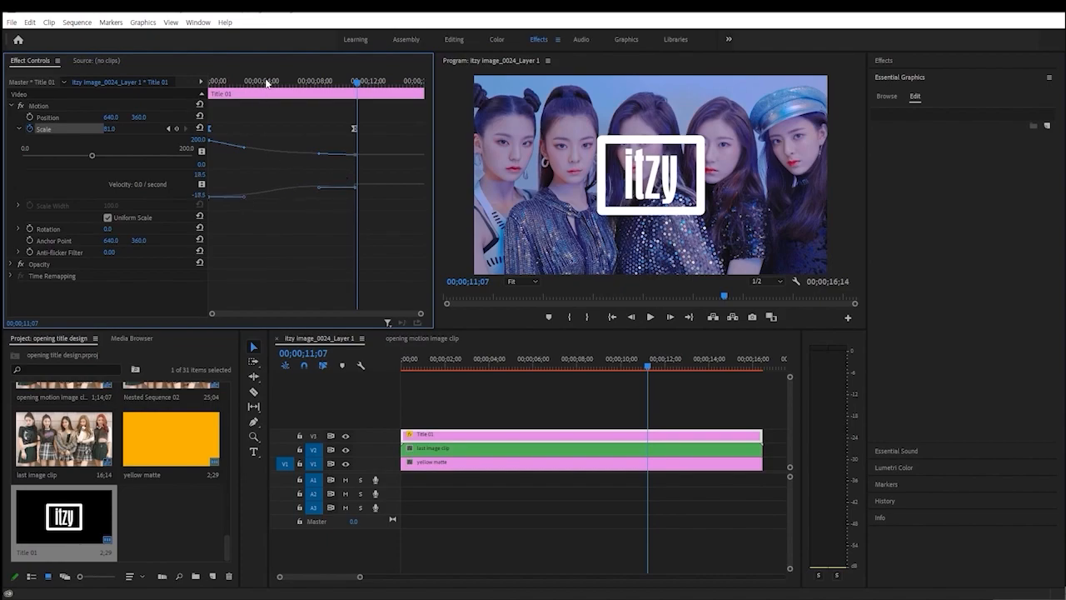
mouse_move(266, 82)
left_mouse_down()
mouse_move(152, 80)
mouse_move(250, 83)
left_mouse_up()
mouse_move(290, 86)
left_mouse_down()
mouse_move(368, 83)
mouse_move(283, 84)
left_mouse_up()
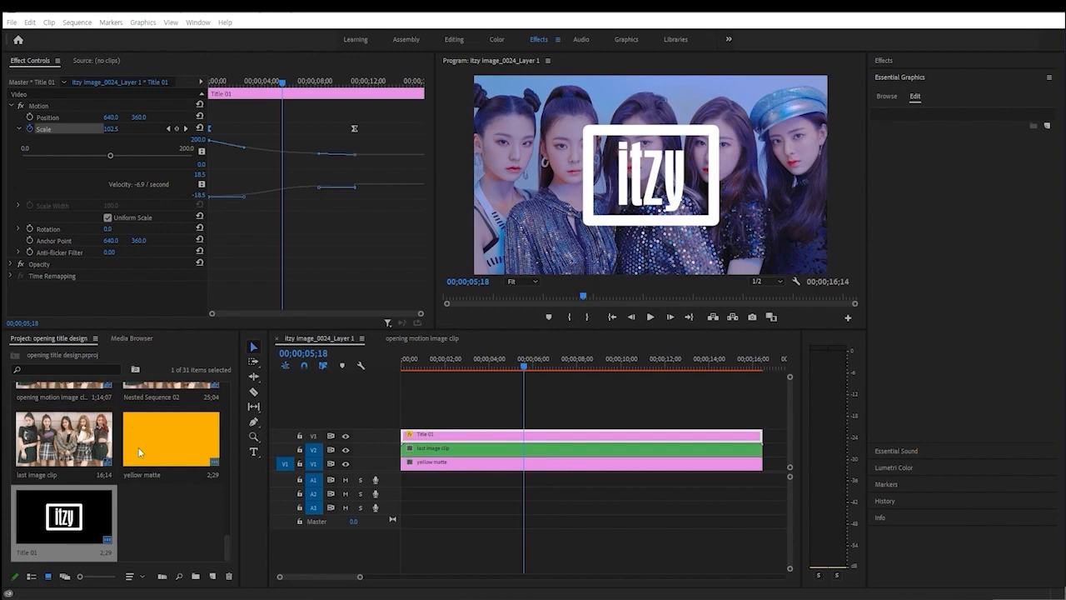
Step: Open Title 01 in the title editor, examine the properties of its rectangle and itzy text, and activate the Type tool
double_click(69, 526)
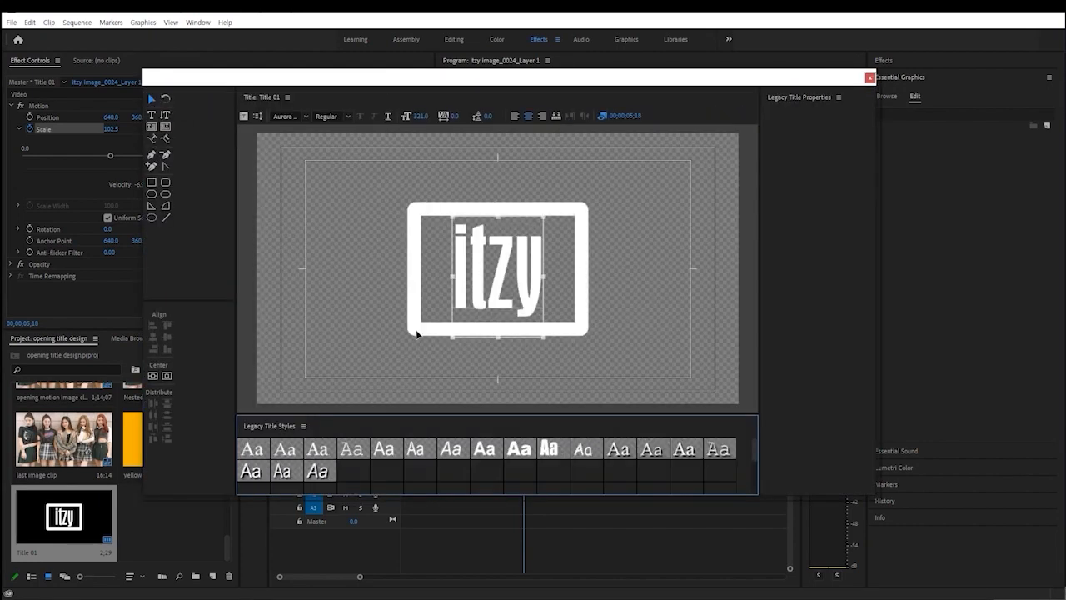
left_click(429, 248)
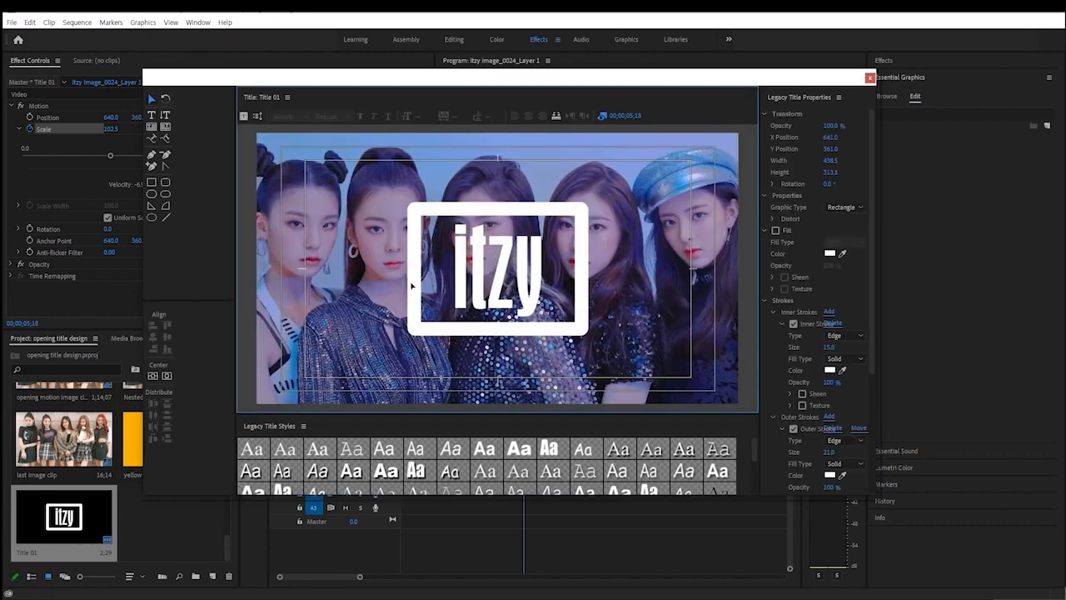
left_click(496, 268)
left_click(523, 287)
left_click(523, 286)
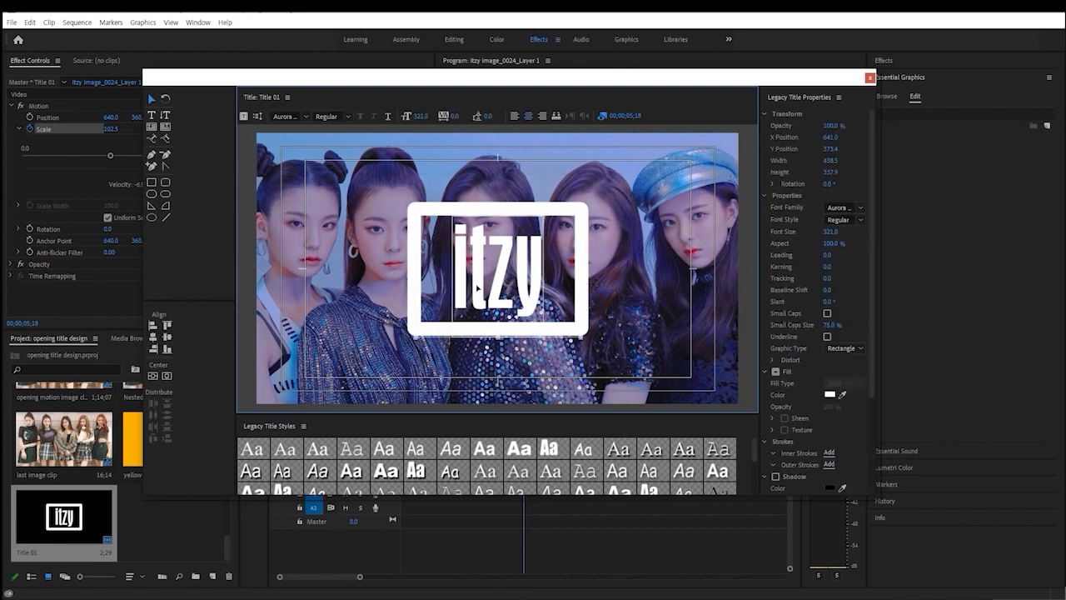
left_click(373, 339)
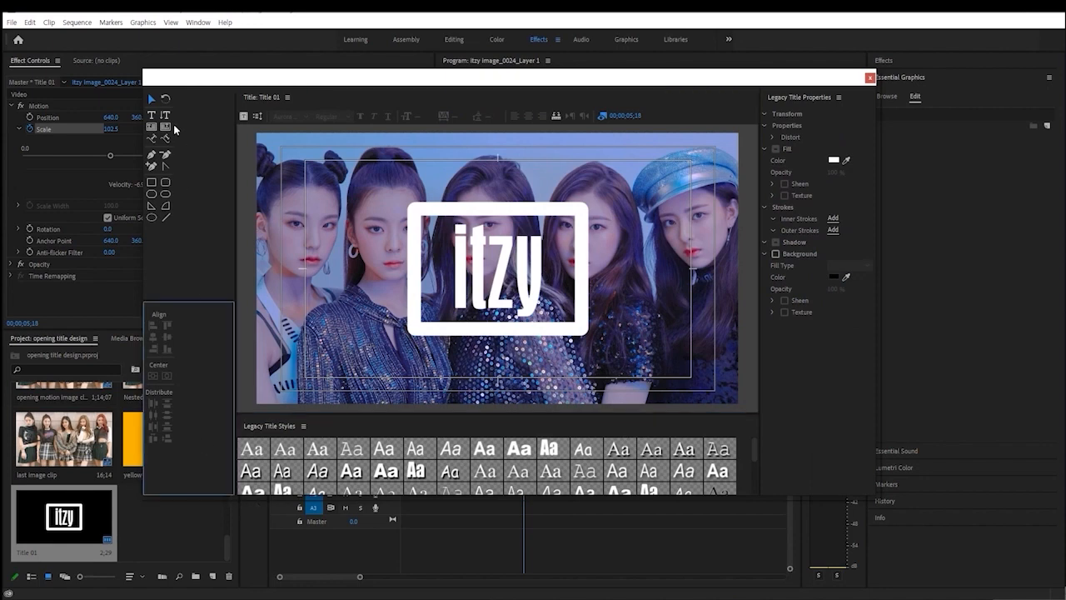
left_click(151, 117)
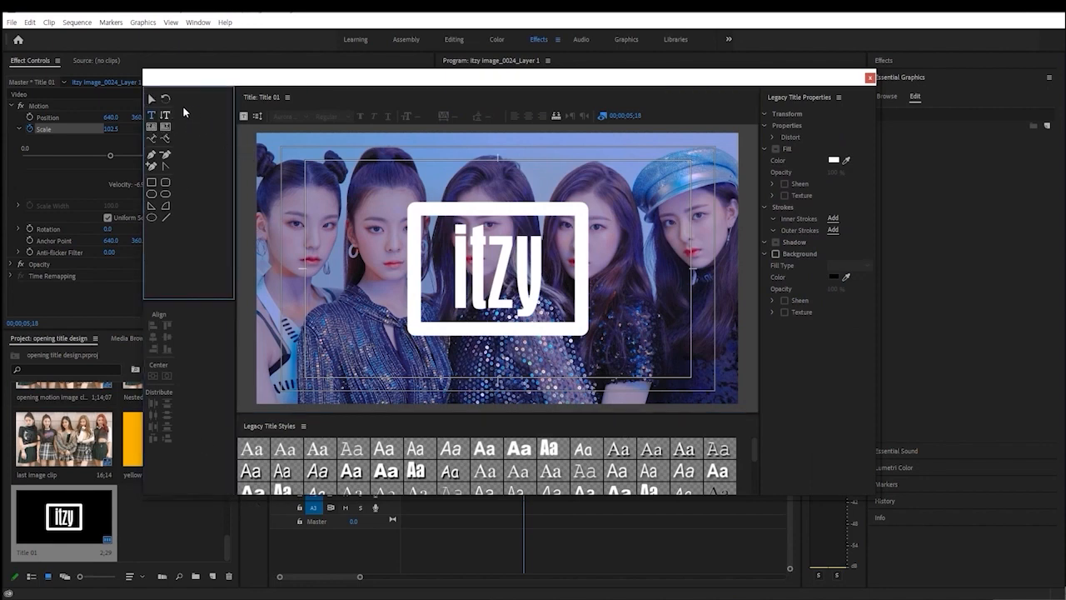
Step: Set the title rectangle's inner stroke size to 11 and outer stroke size to 23, and close the title editor
left_click(153, 99)
left_click(426, 331)
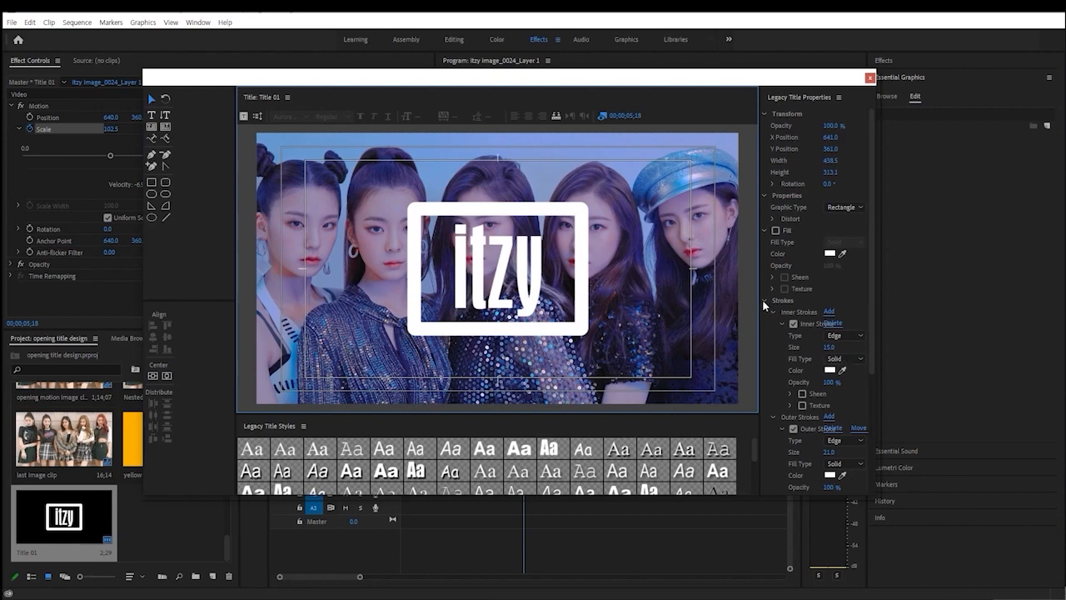
left_click_drag(761, 298, 682, 308)
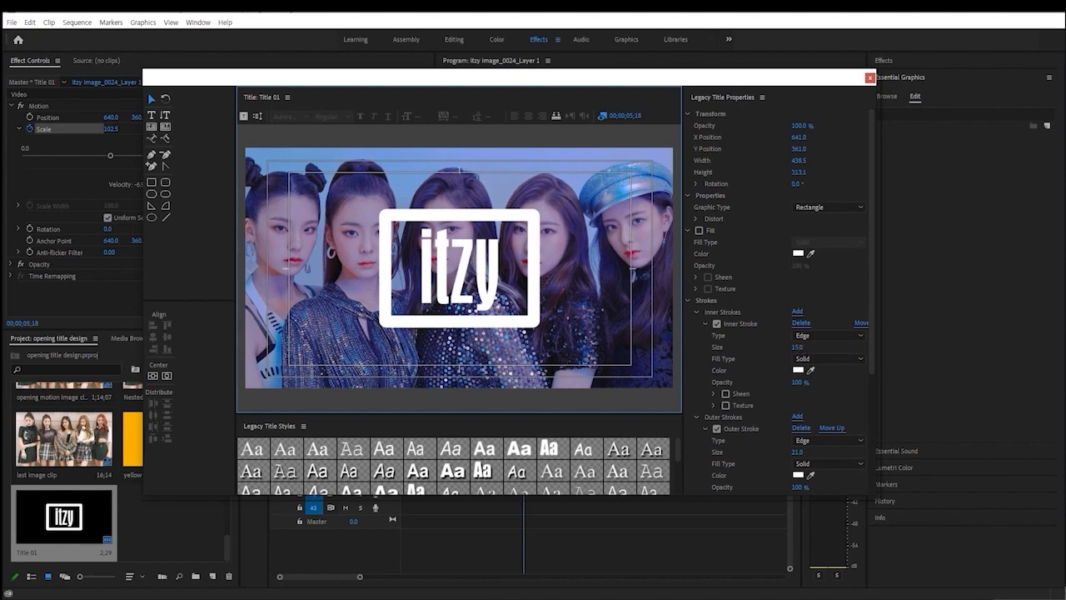
mouse_move(796, 346)
left_mouse_down()
mouse_move(820, 346)
mouse_move(801, 346)
left_mouse_up()
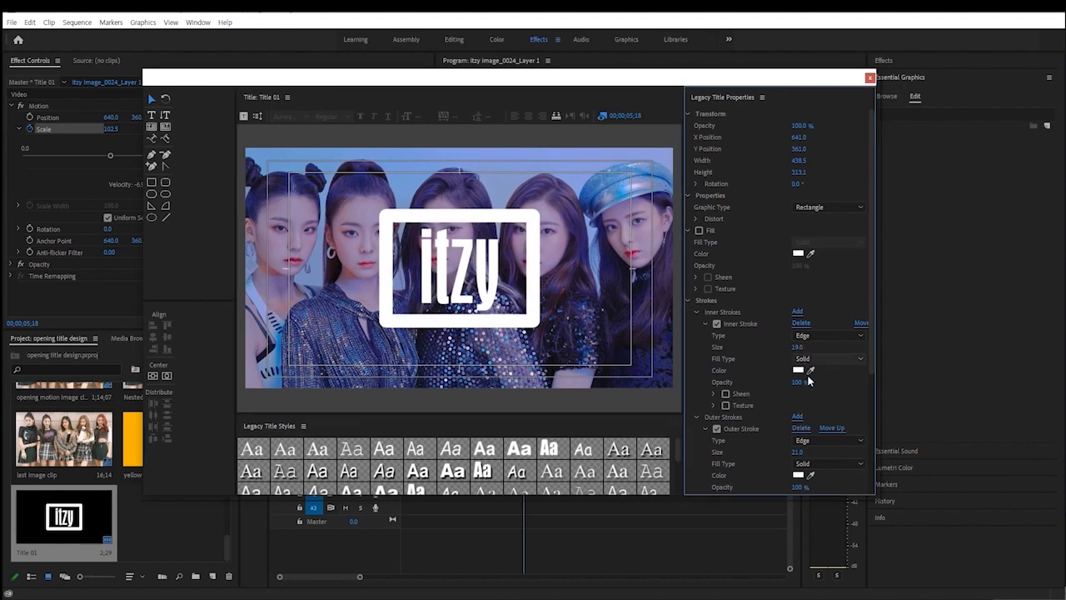
left_click(705, 323)
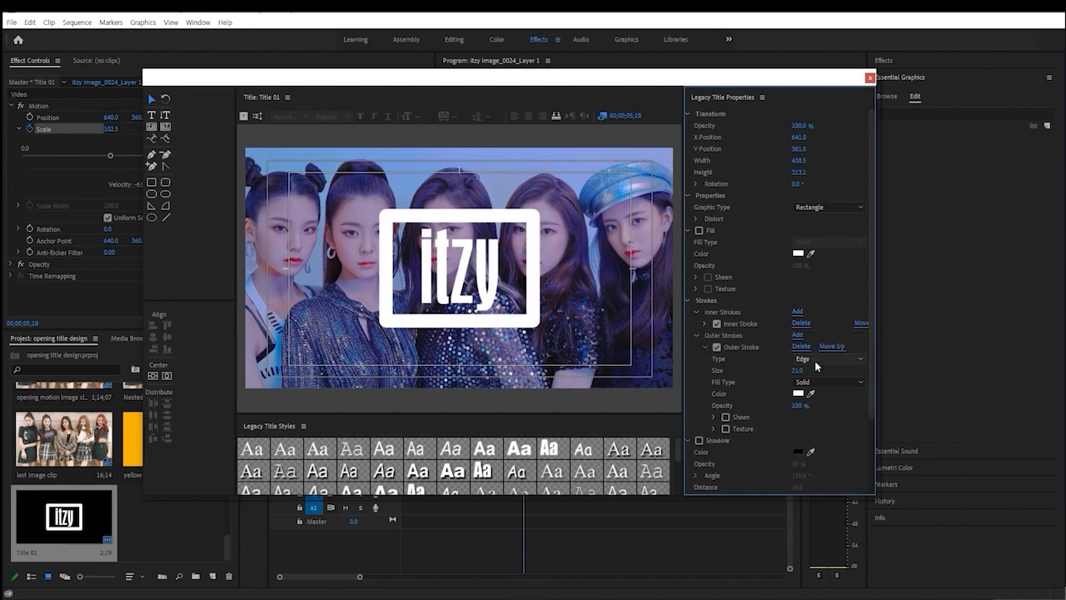
mouse_move(803, 371)
left_mouse_down()
mouse_move(824, 370)
mouse_move(786, 371)
left_mouse_up()
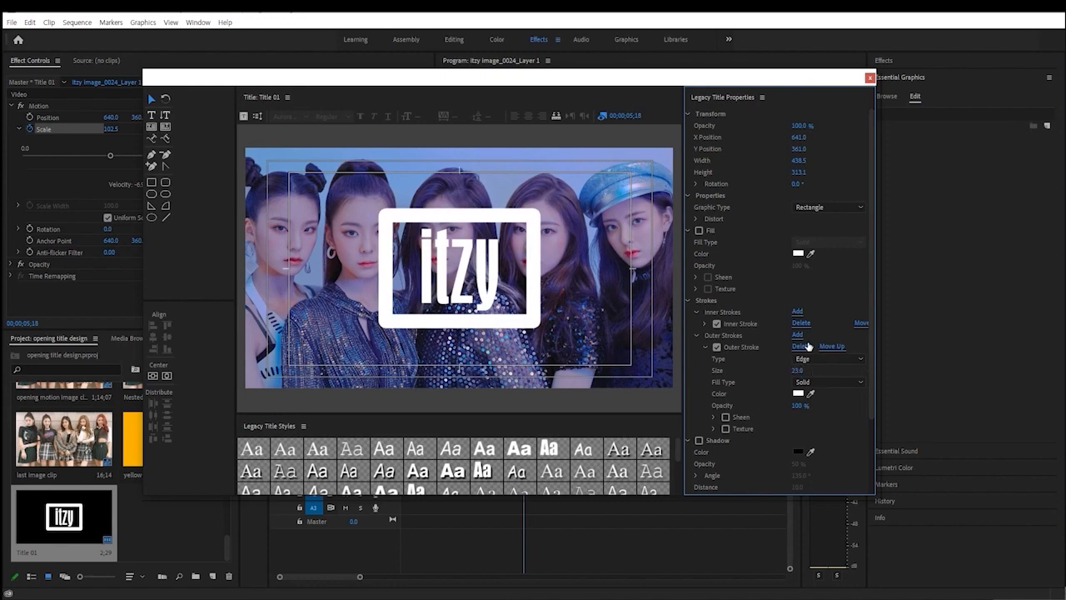
left_click(705, 324)
left_click_drag(797, 347, 800, 347)
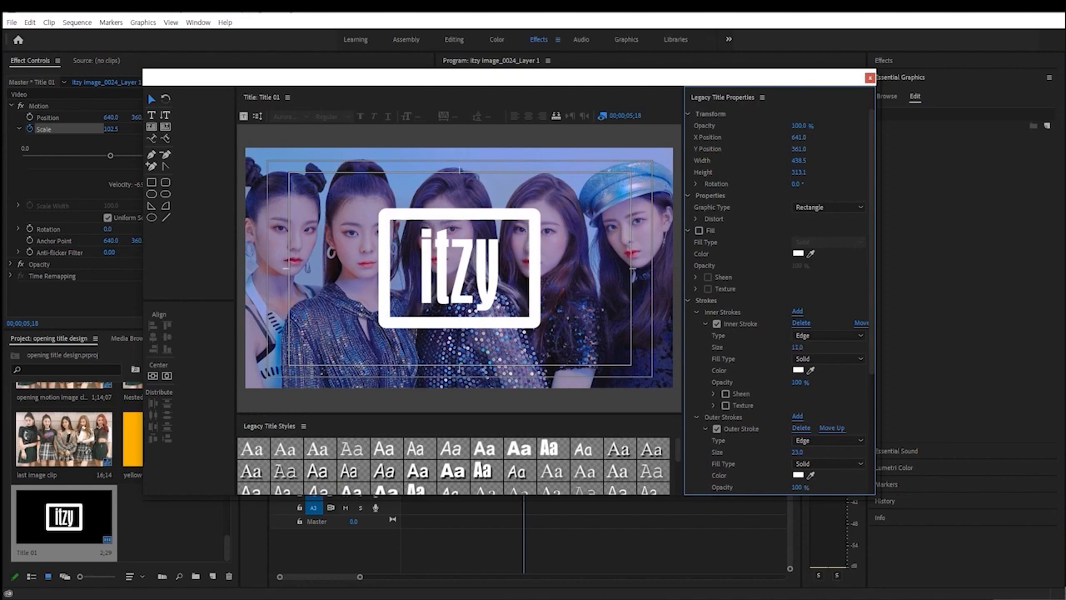
left_click(869, 78)
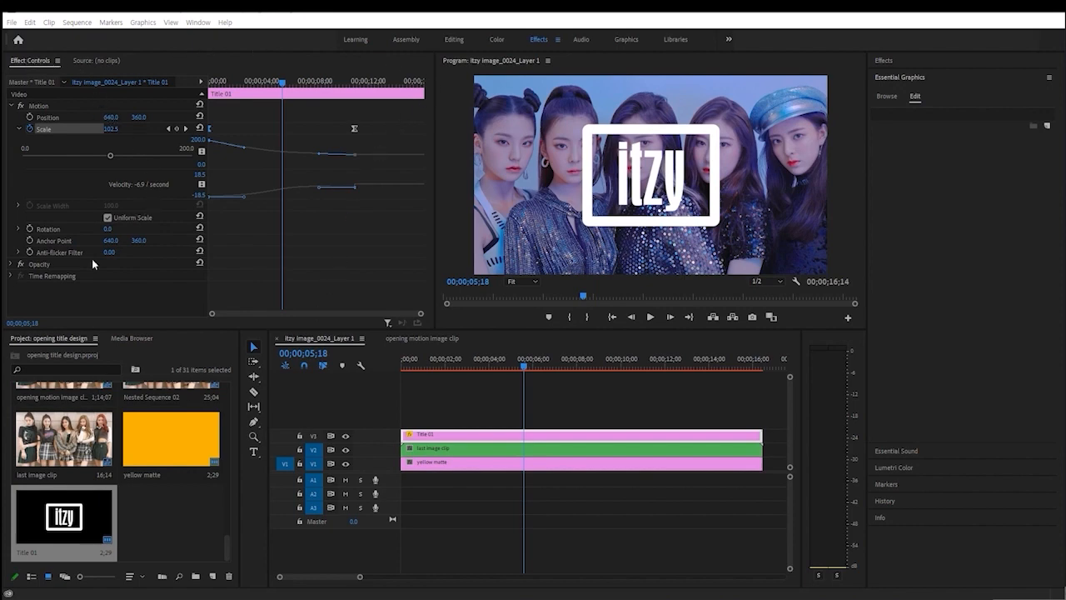
Step: Search the effects for "track" and apply Track Matte Key to the last image clip on V2
left_click(885, 62)
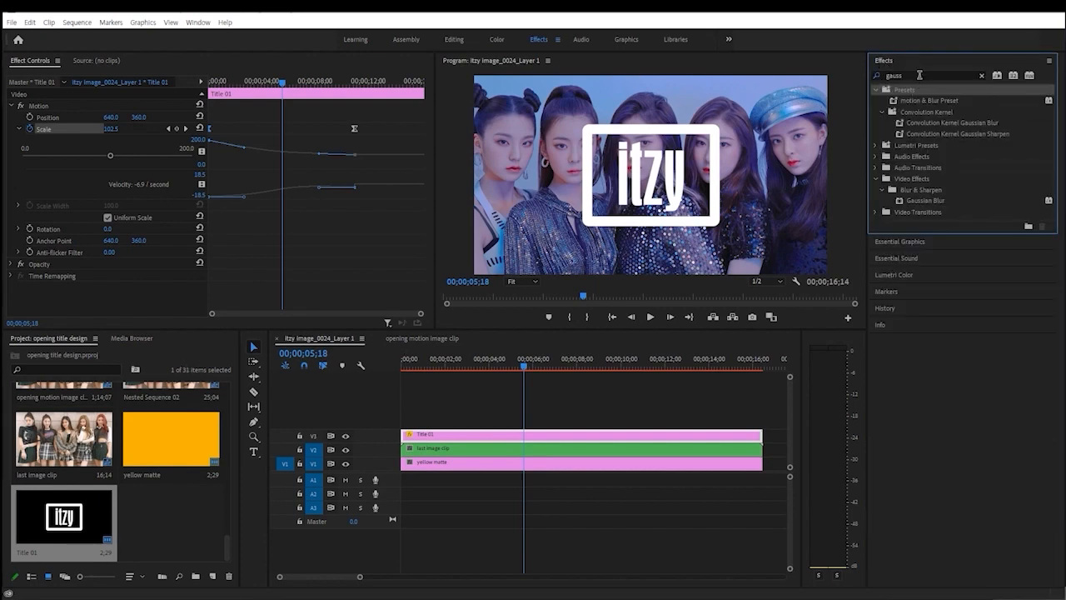
left_click(921, 75)
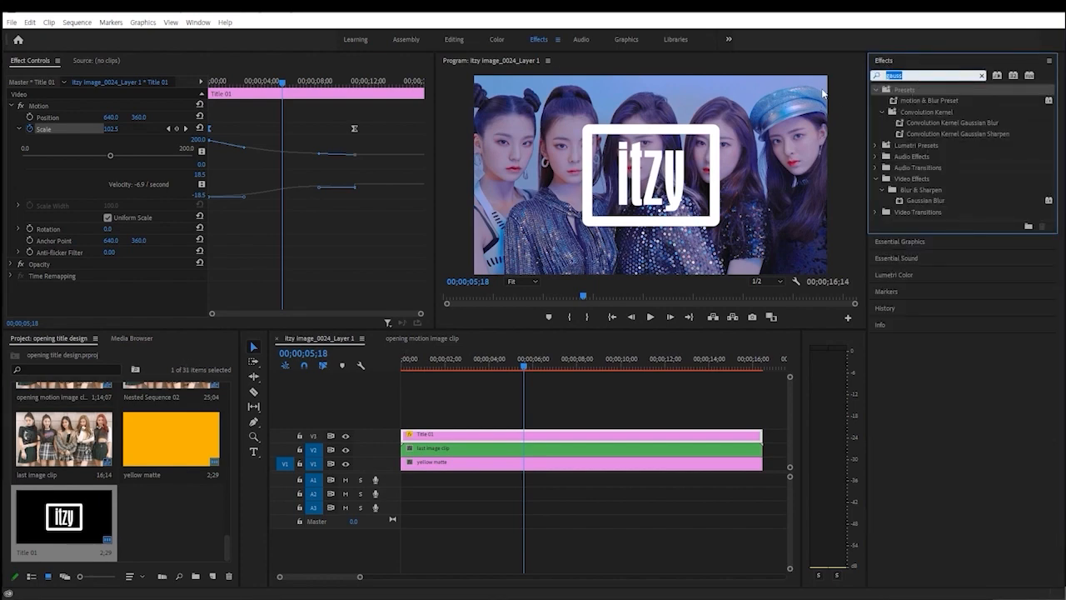
type("t")
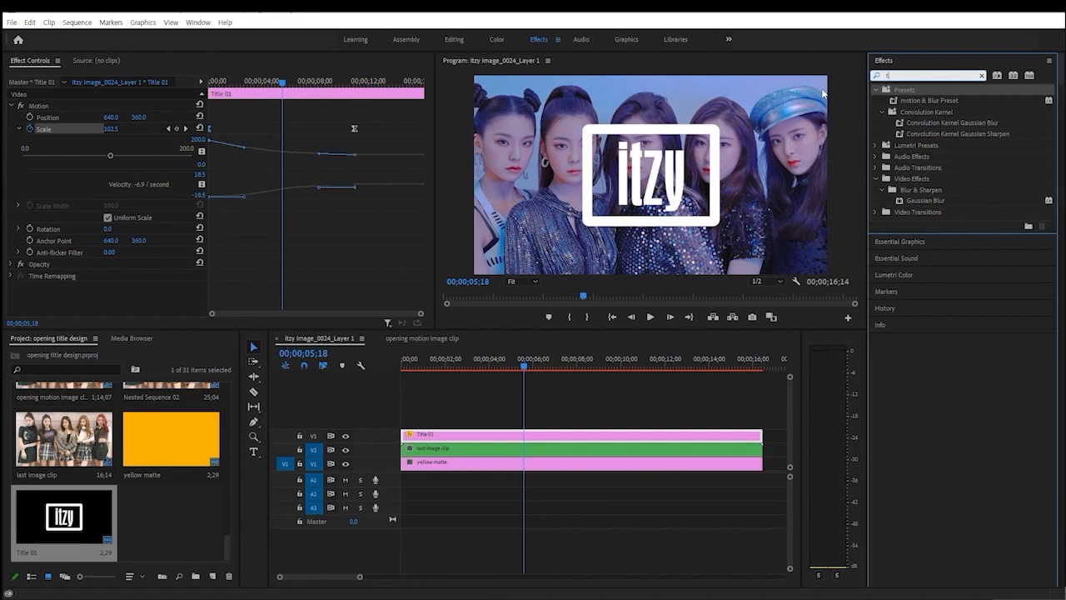
type("rack")
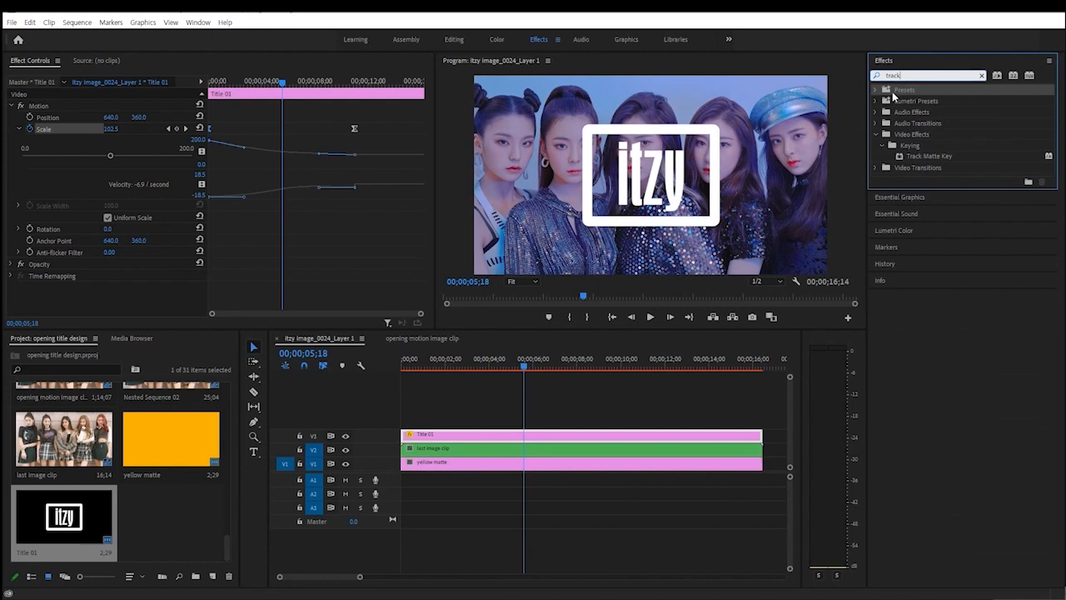
left_click(928, 156)
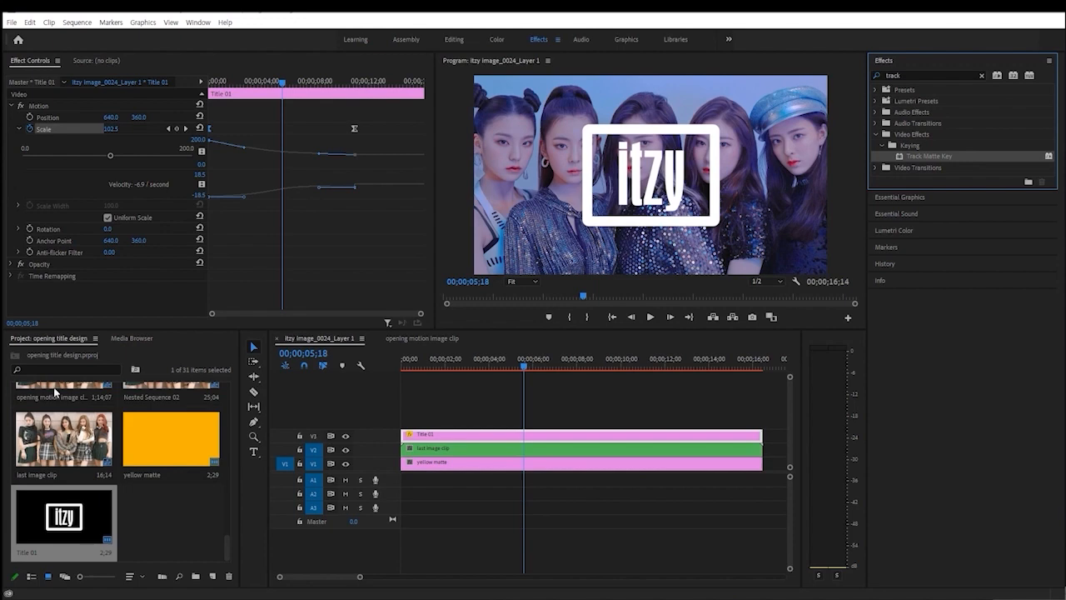
left_click(486, 450)
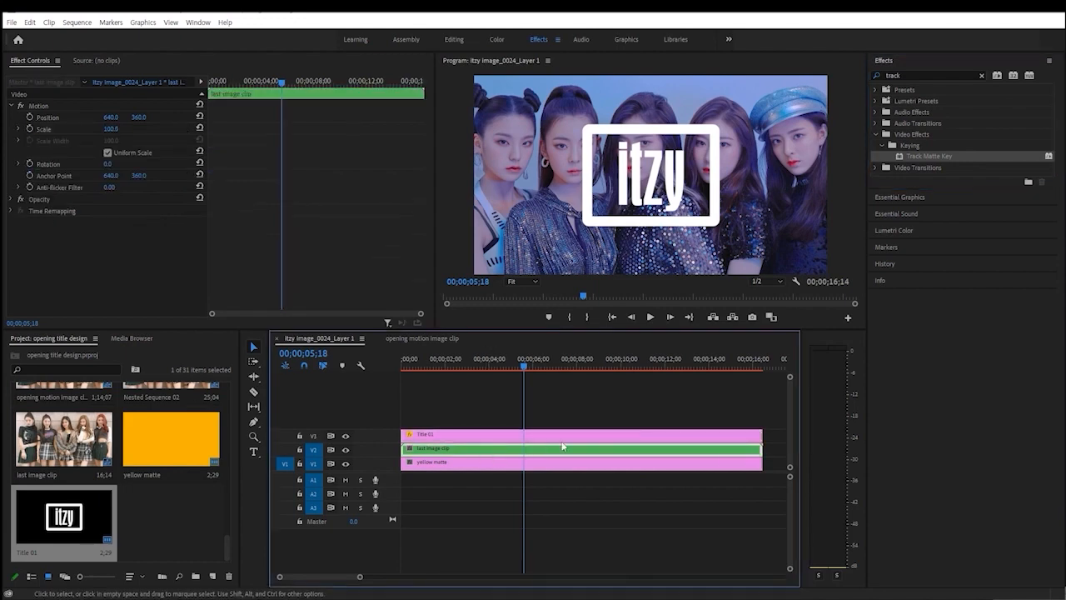
left_click_drag(917, 157, 583, 450)
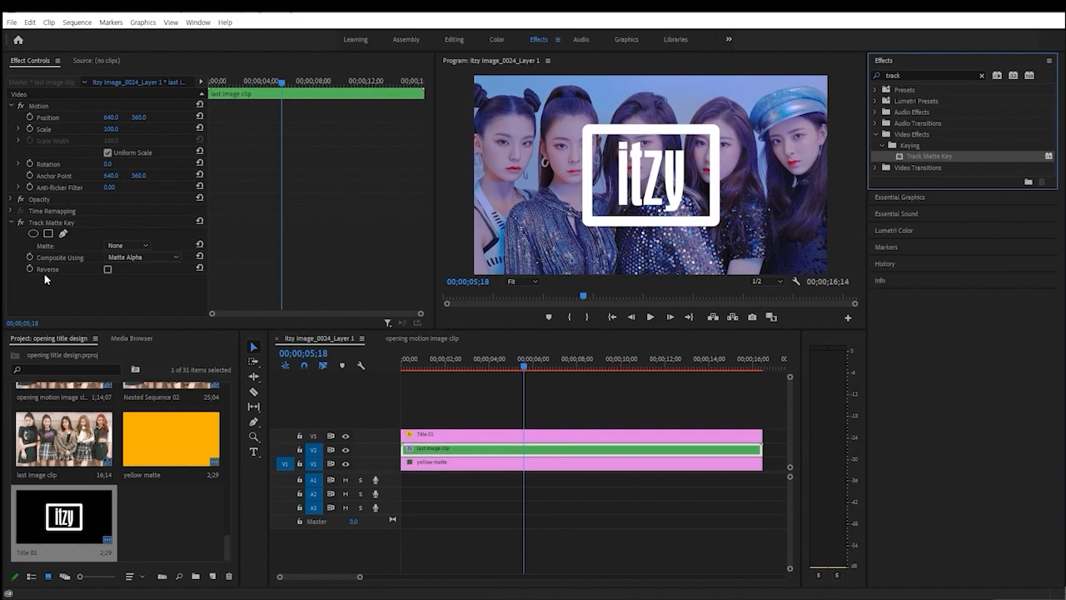
Step: Set the Track Matte Key's matte source to Video 3 for the last image clip
left_click(131, 247)
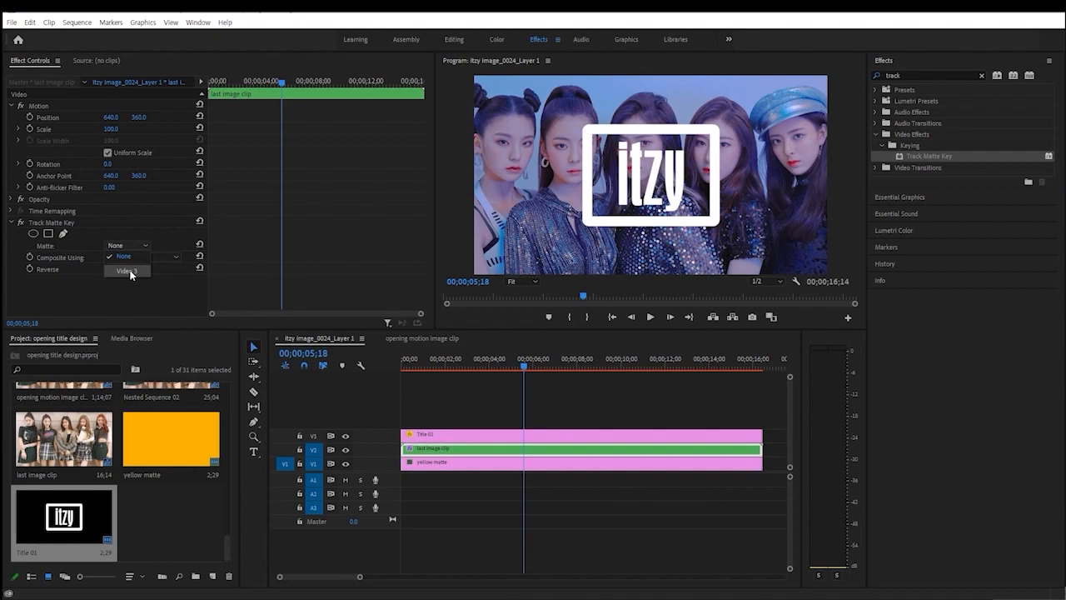
left_click(126, 272)
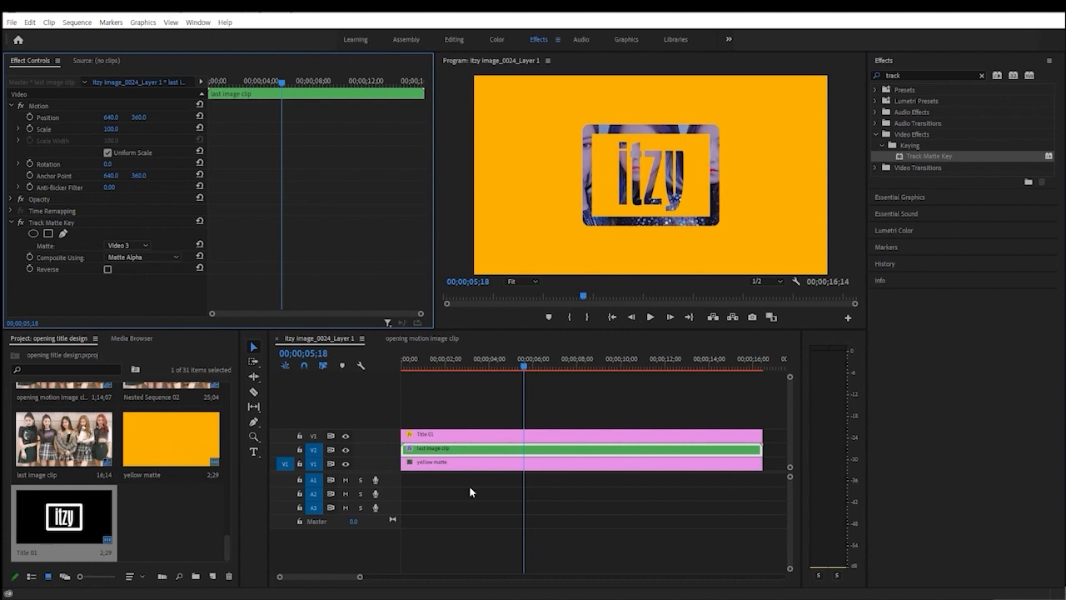
left_click(480, 465)
left_click(481, 449)
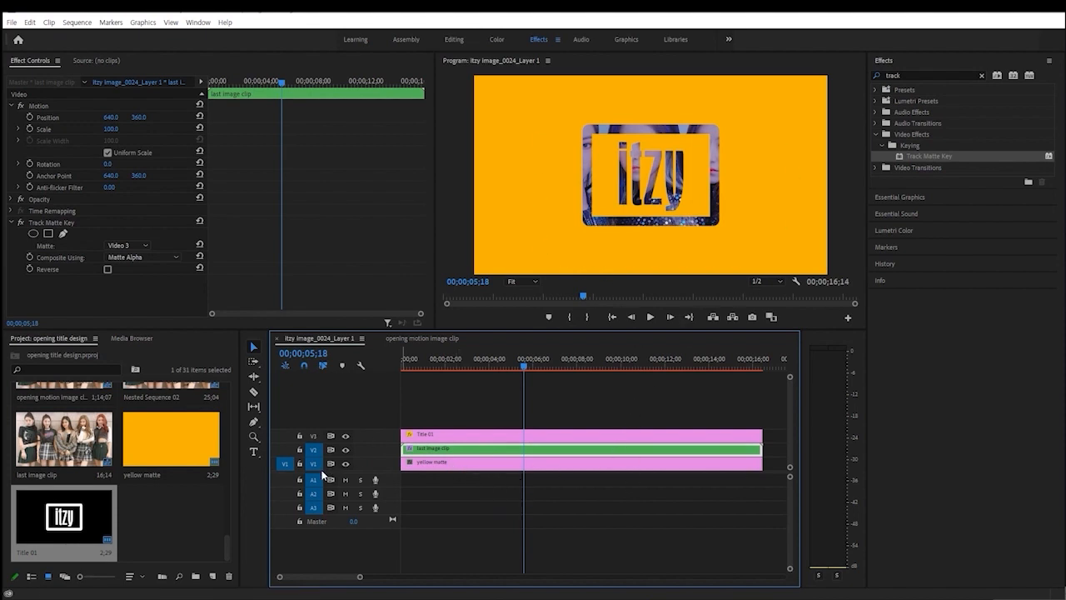
Step: Recolor the yellow matte to magenta pink, hex D0007A
double_click(164, 445)
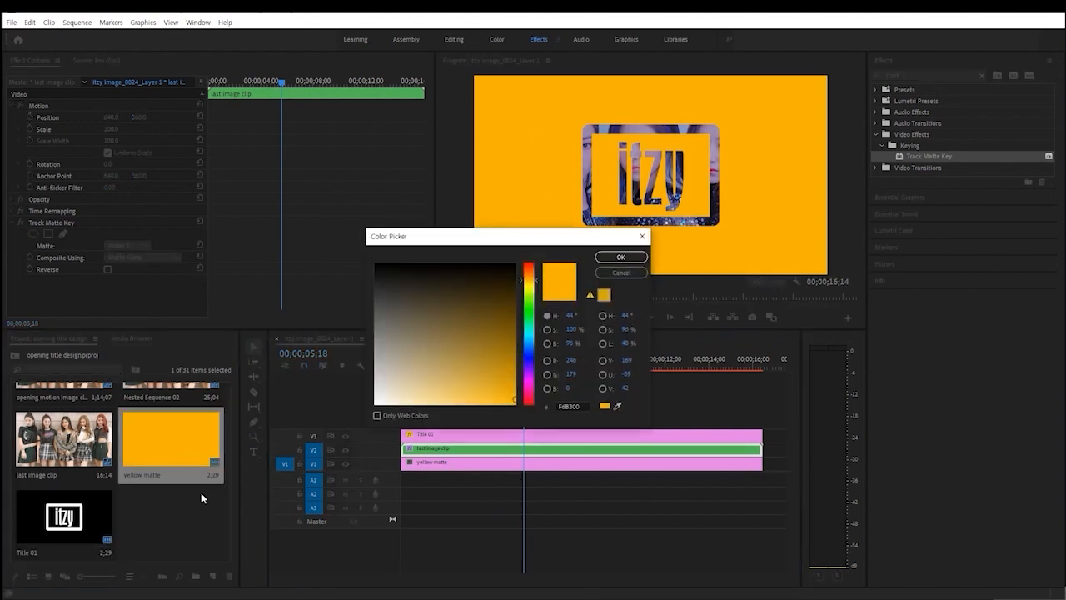
left_click(528, 379)
left_click(501, 346)
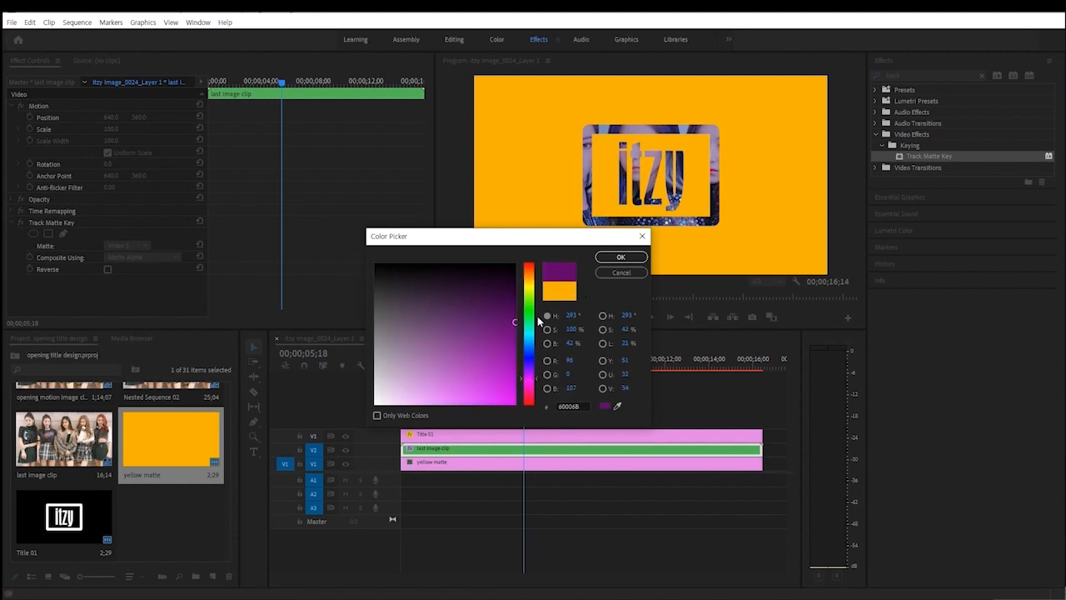
mouse_move(529, 306)
left_mouse_down()
mouse_move(533, 277)
mouse_move(528, 390)
left_mouse_up()
left_click(515, 378)
left_click(611, 262)
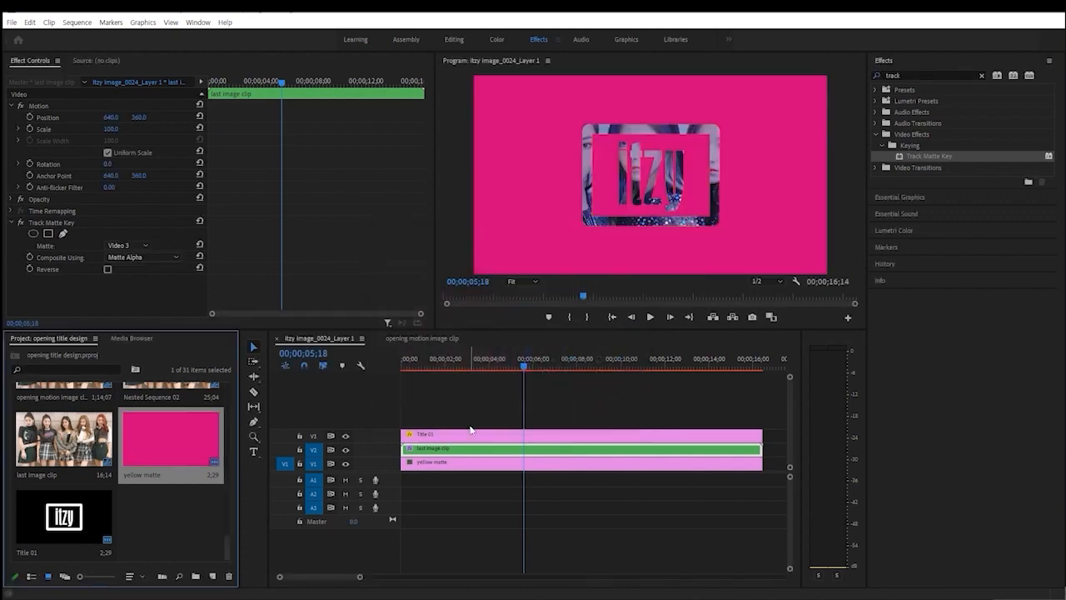
Step: Recolor the matte to yellow-orange, hex EFB504
double_click(177, 447)
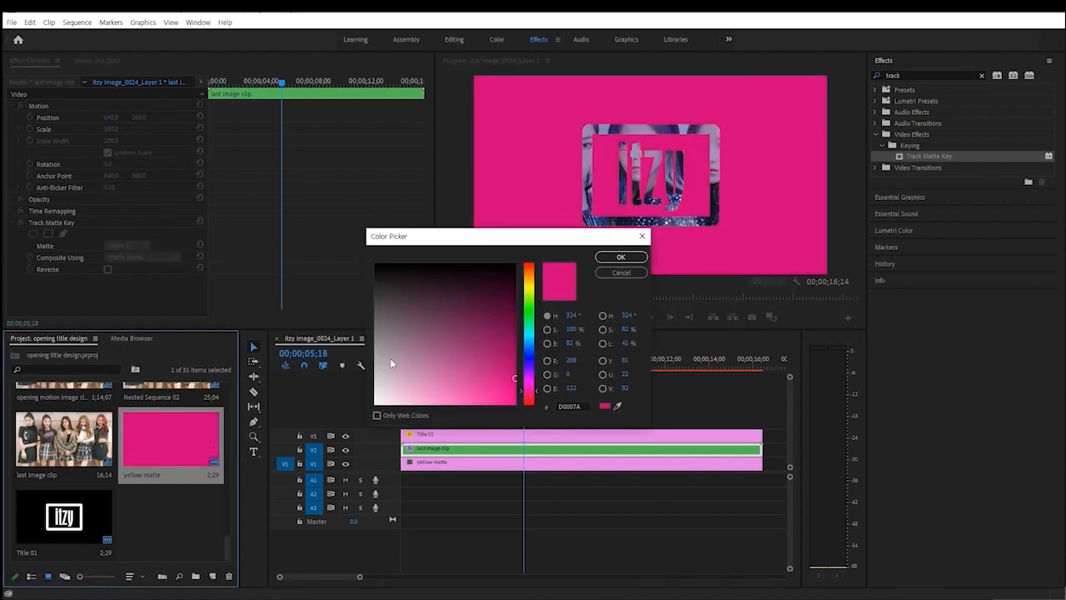
left_click(533, 282)
left_click(516, 397)
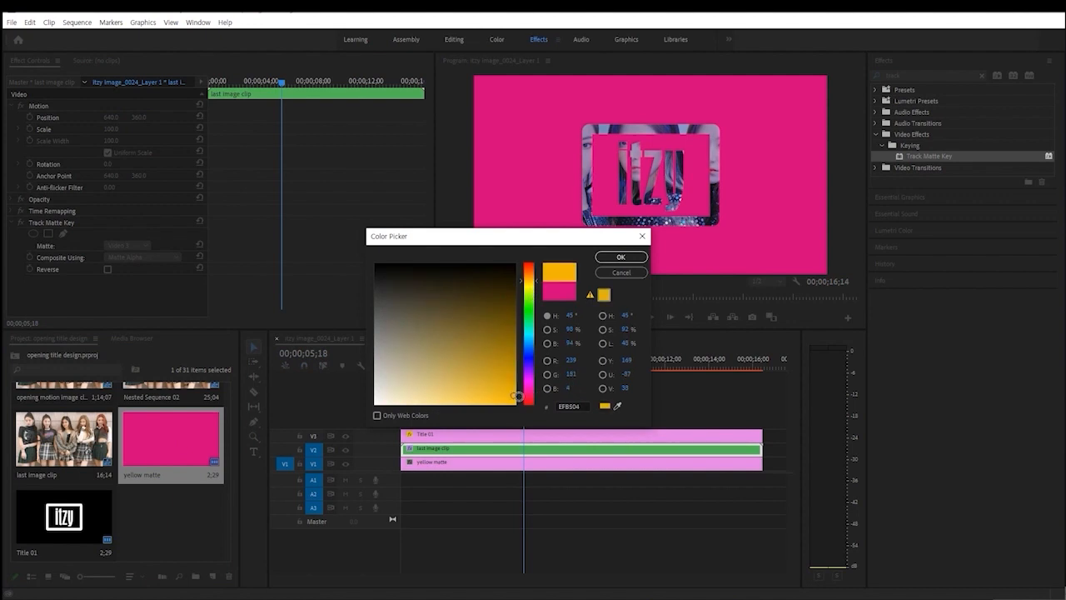
left_click(620, 256)
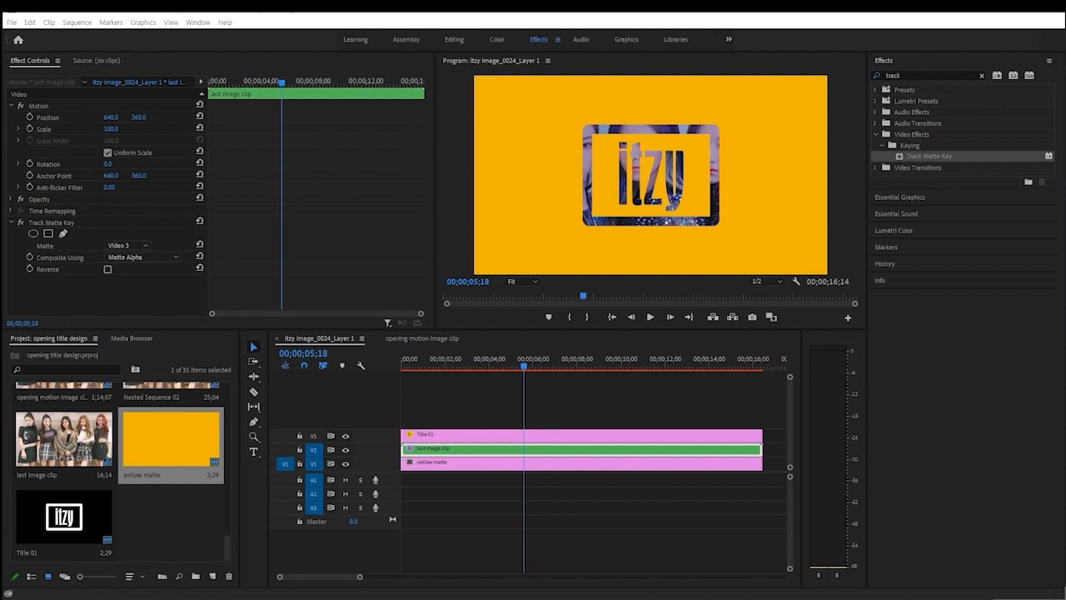
Step: Duplicate the last image clip from V2 onto V4, directly above Title 01 and aligned with the original's start
left_click(446, 511)
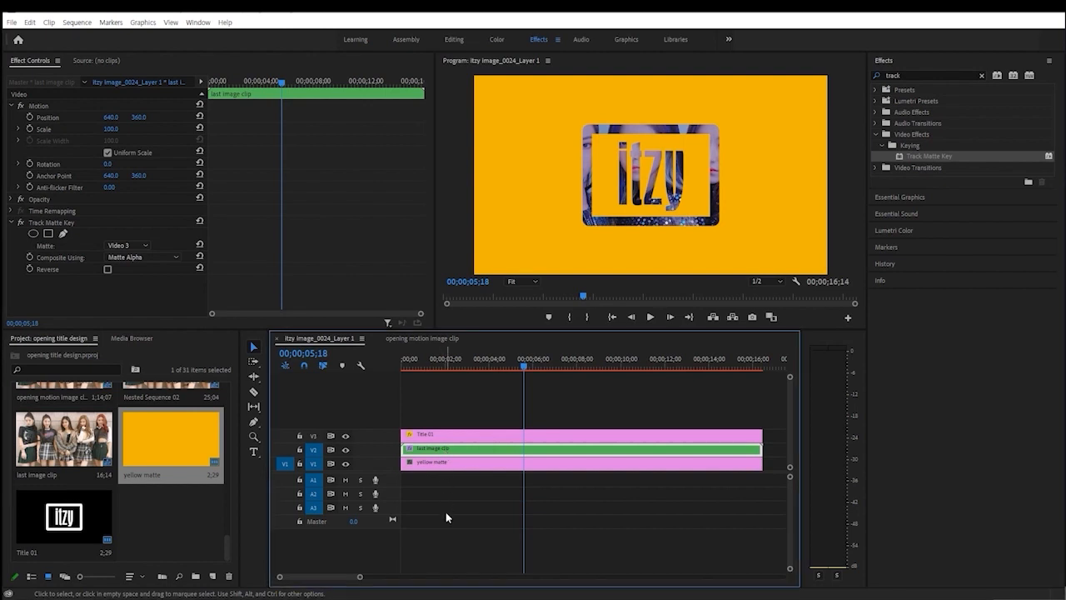
left_click(453, 448)
left_click(454, 433)
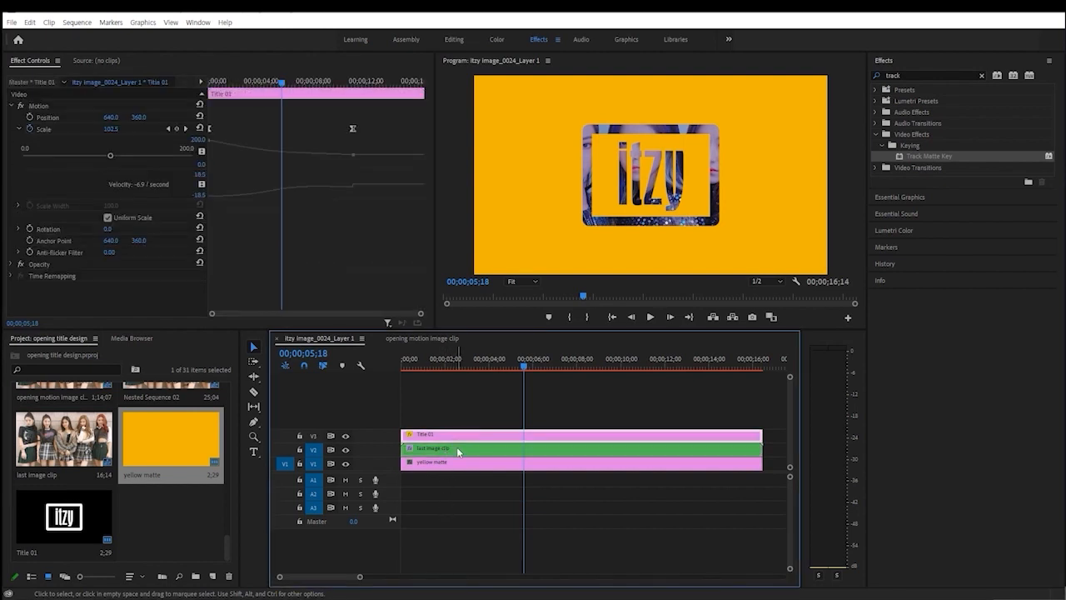
left_click(457, 449)
left_click(458, 463)
left_click(458, 450)
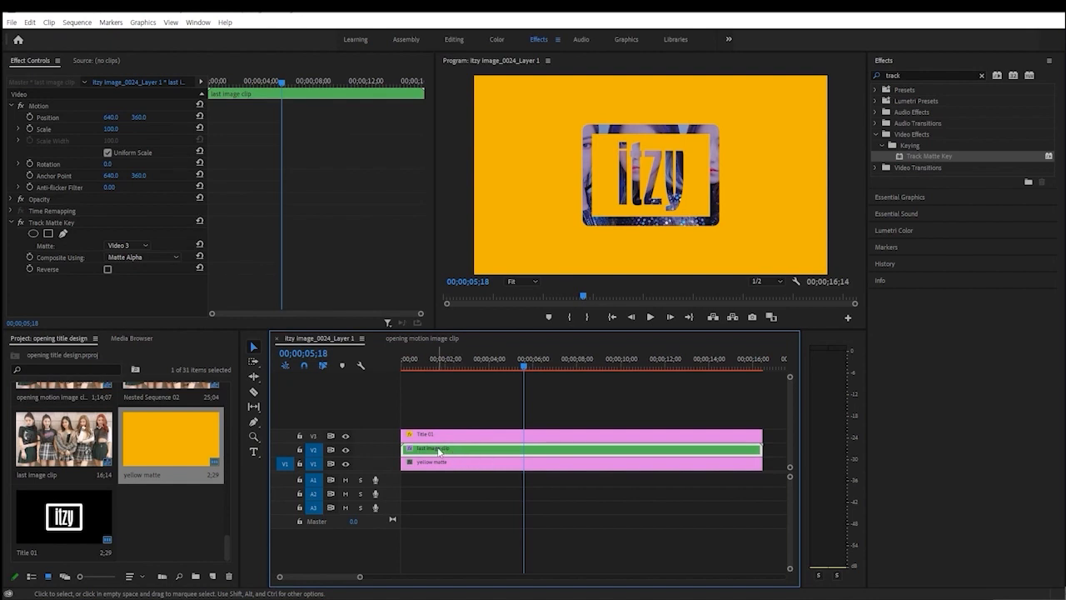
left_click_drag(438, 452, 439, 420)
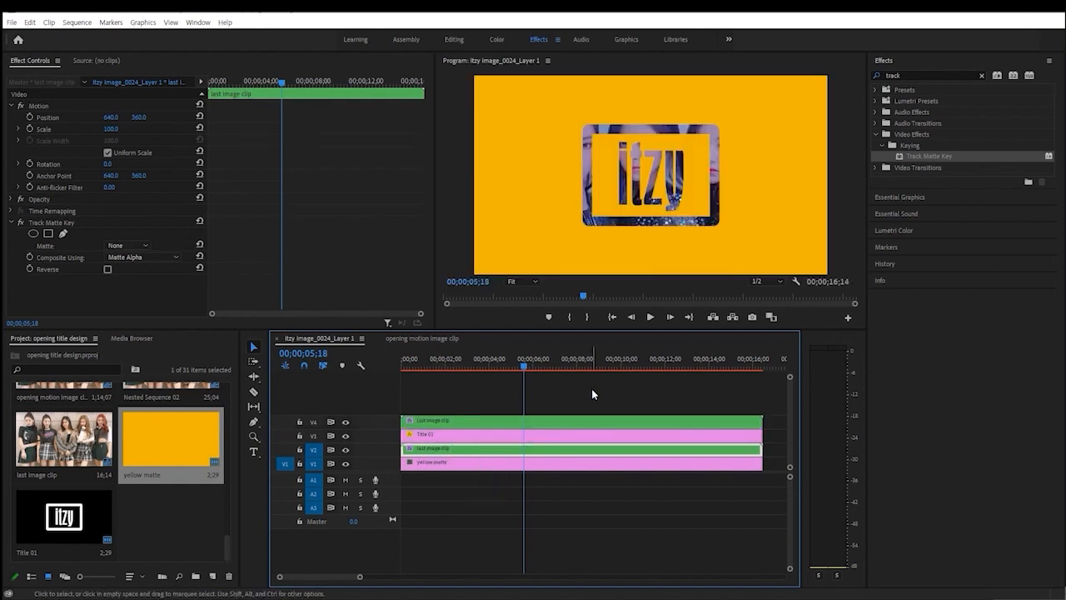
Step: Delete the Track Matte Key effect from the duplicated last image clip on V4
mouse_move(468, 365)
left_mouse_down()
mouse_move(419, 364)
mouse_move(474, 369)
mouse_move(452, 374)
left_mouse_up()
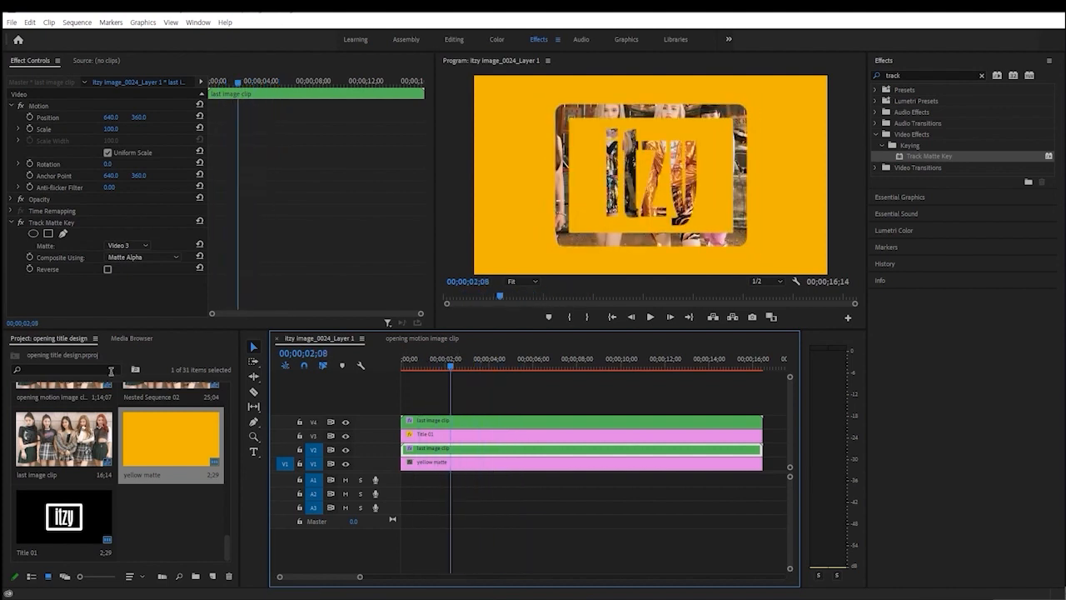
left_click(53, 224)
left_click(461, 423)
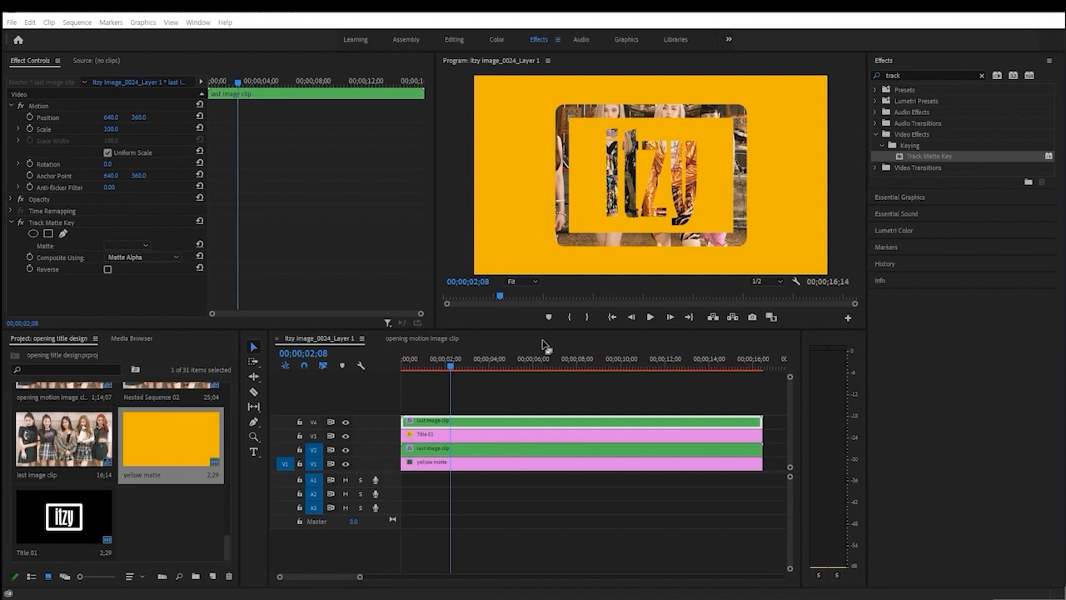
left_click(50, 222)
key("Delete")
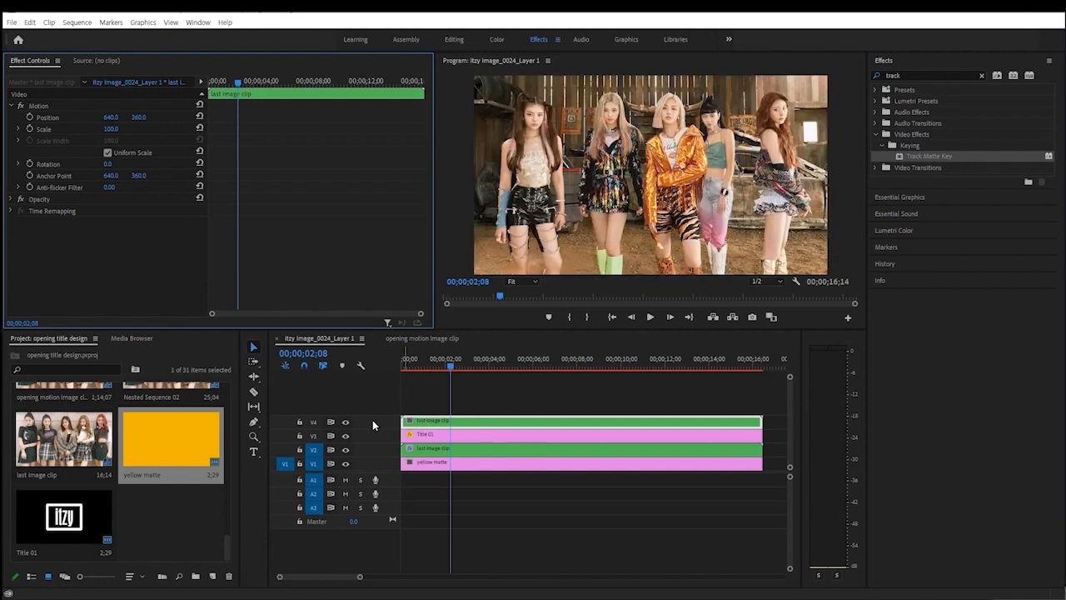
Step: Play the layered sequence from the beginning to review the image clip on V4, and move the playhead to 00;00;04;28
left_click(448, 435)
left_click(447, 463)
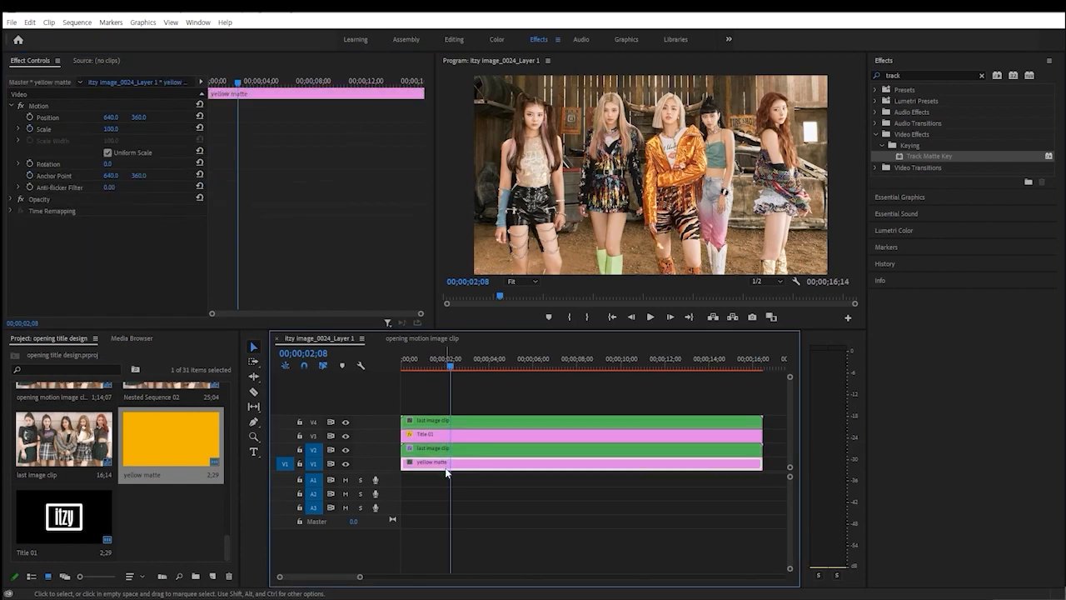
left_click_drag(451, 365, 384, 371)
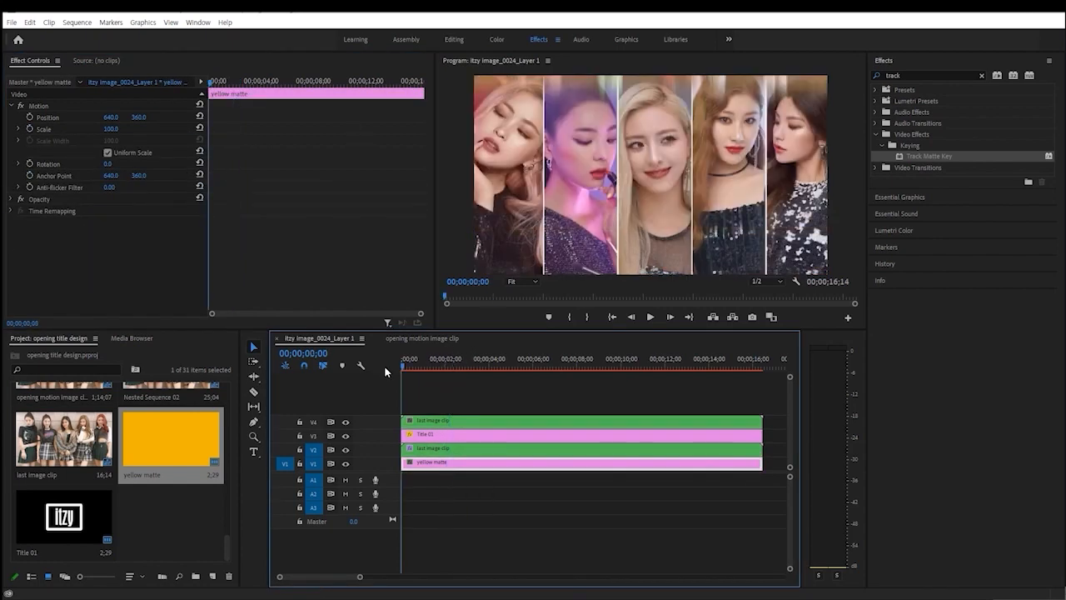
key("space")
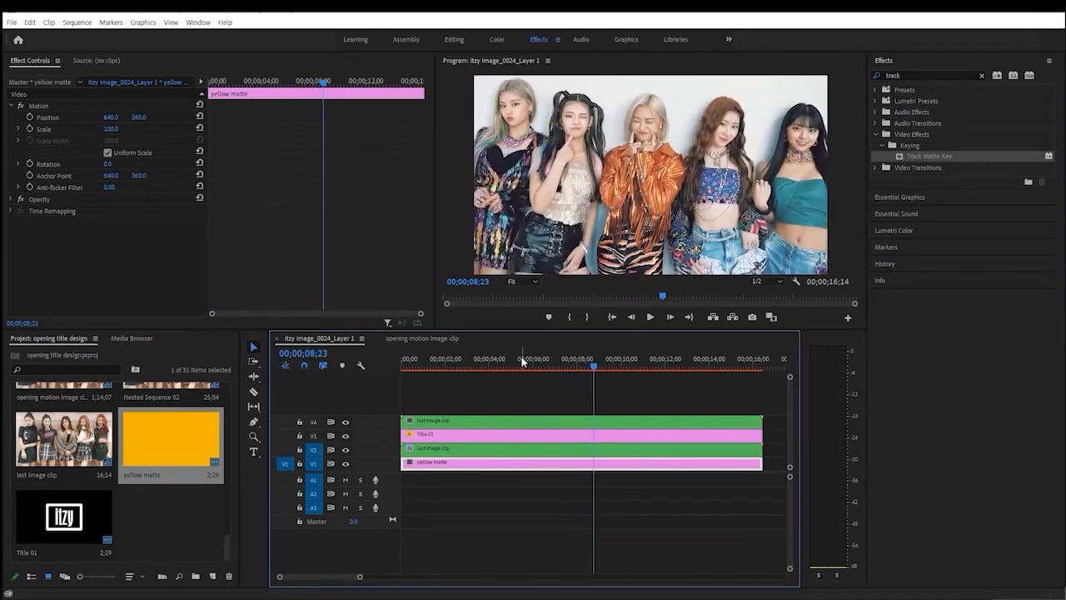
left_click_drag(524, 359, 511, 363)
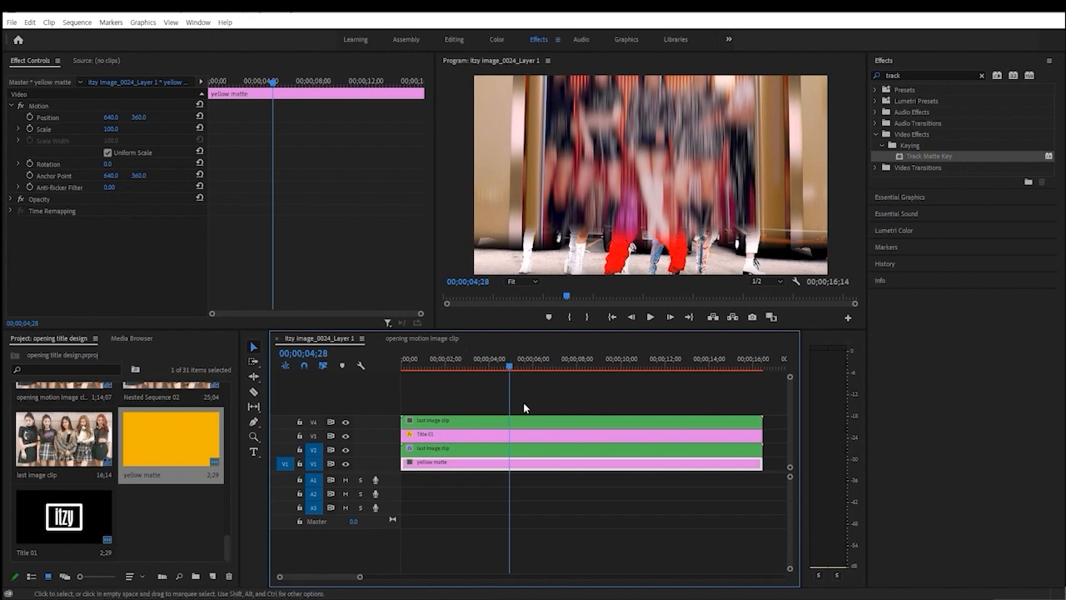
left_click(11, 199)
left_click(13, 106)
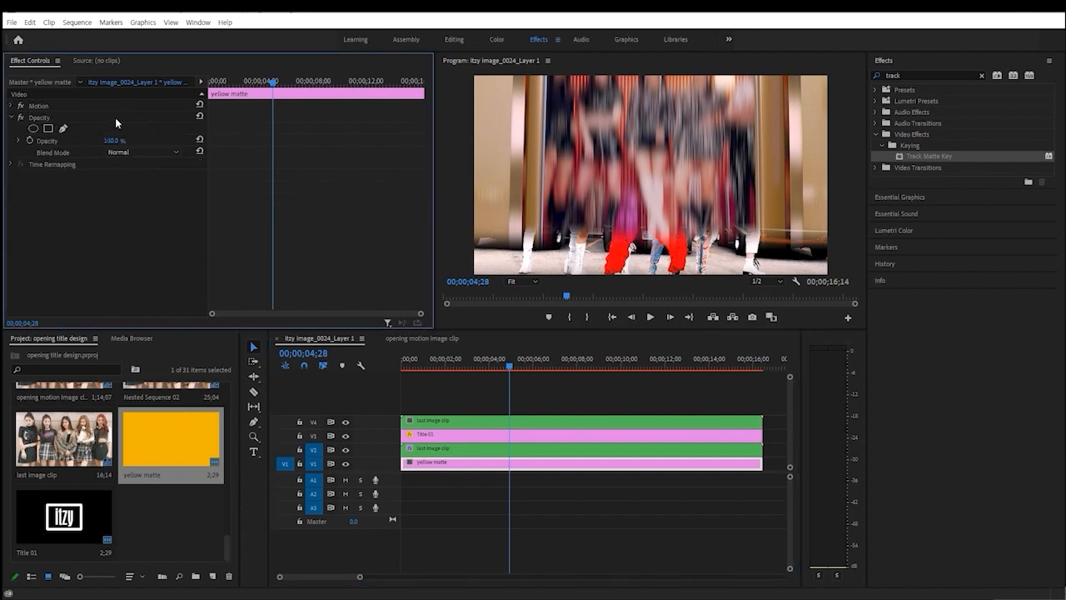
left_click(30, 141)
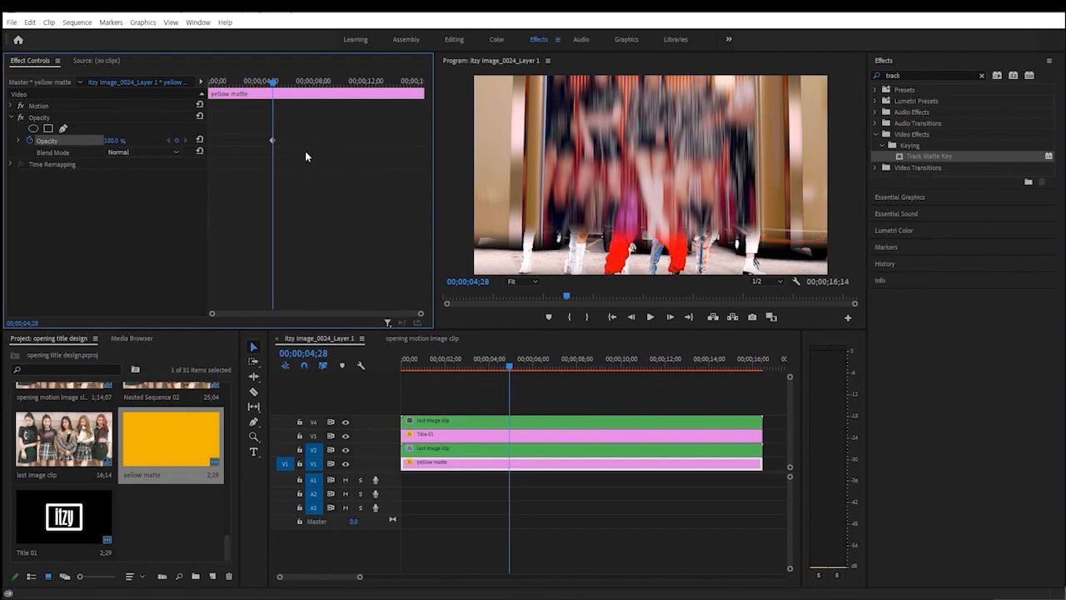
left_click_drag(271, 98, 325, 99)
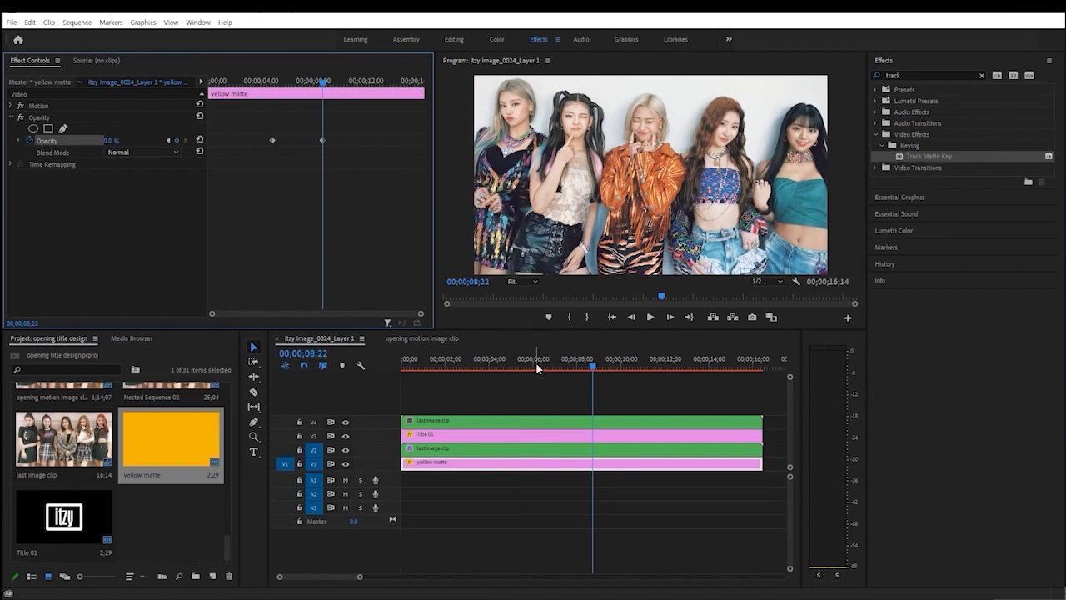
key("ctrl+z")
key("ctrl+z")
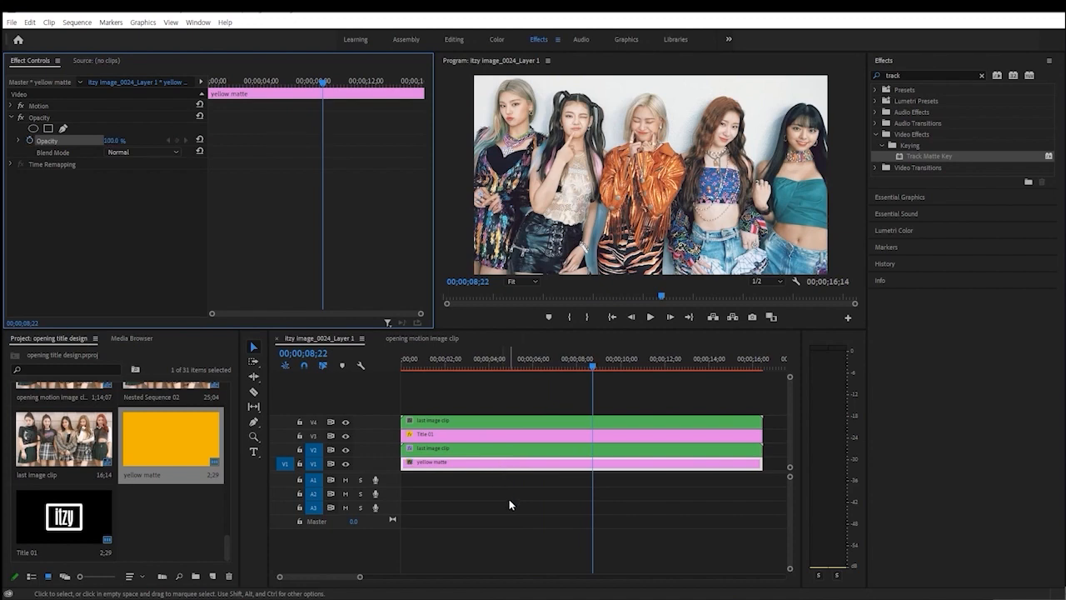
Step: Keyframe the V4 last image clip's opacity from 100% at about 00;00;05 down to 0% at 00;00;08;22
left_click(501, 422)
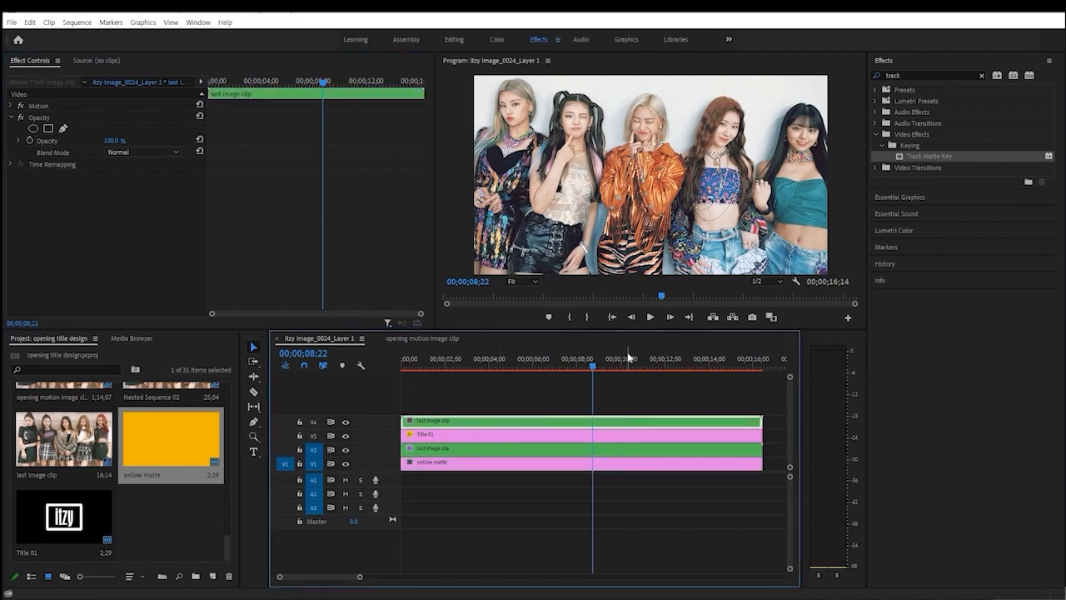
left_click(30, 141)
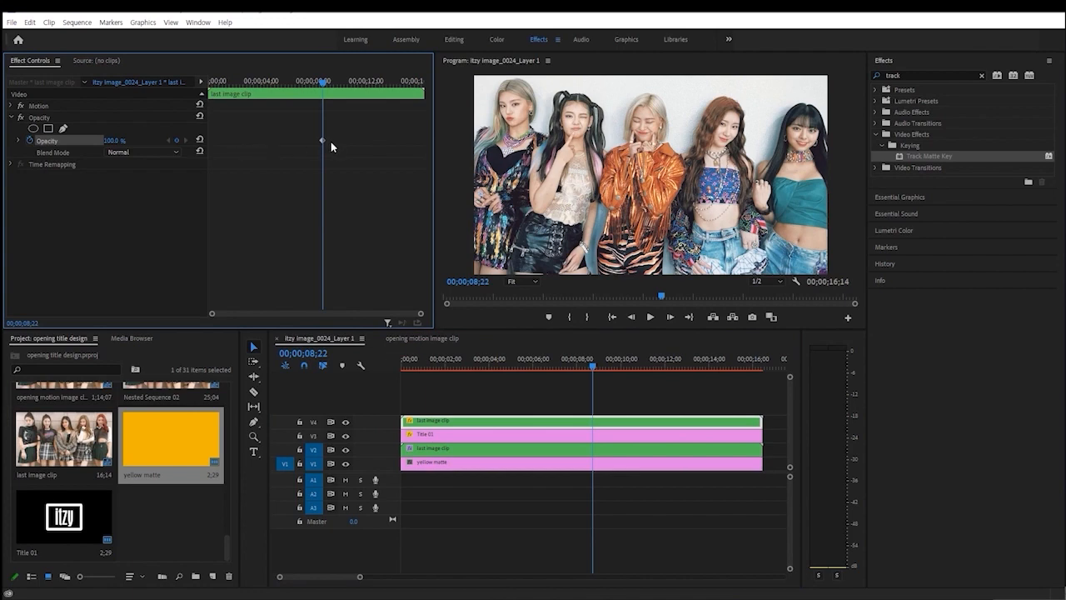
left_click_drag(322, 141, 279, 142)
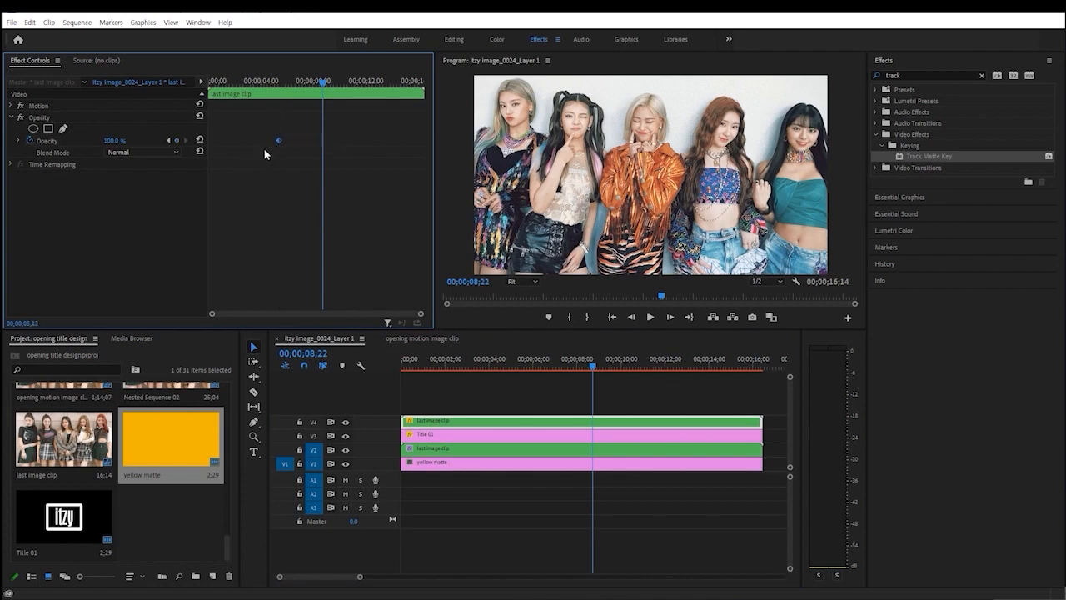
left_click_drag(111, 141, 28, 141)
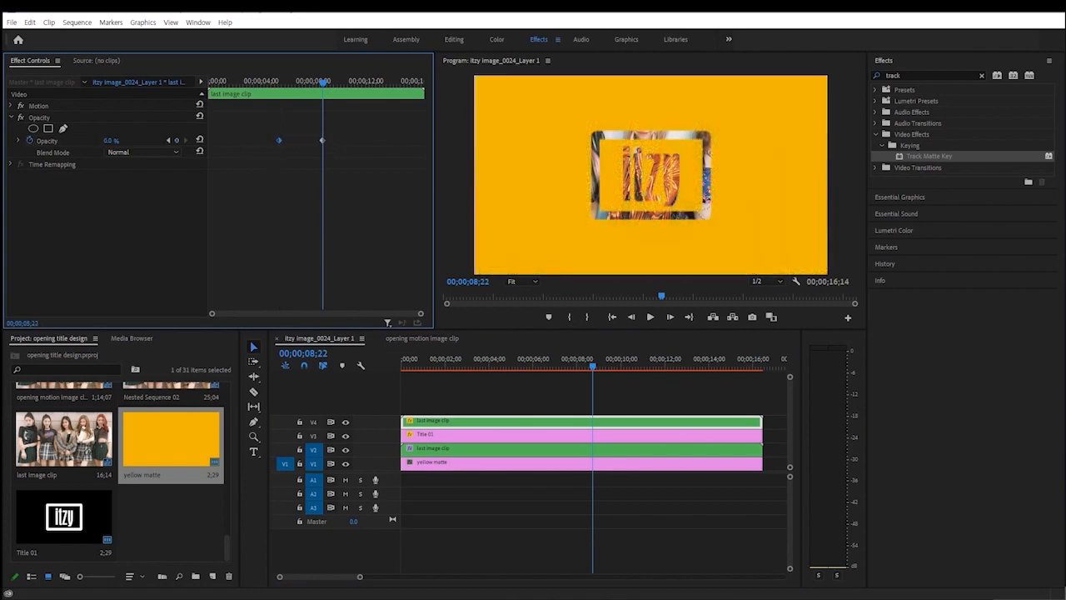
Step: Extend the V4 clip's fade-out by moving its 0% opacity keyframe to about 00;00;11, and play back the result
left_click_drag(589, 365, 454, 368)
key("space")
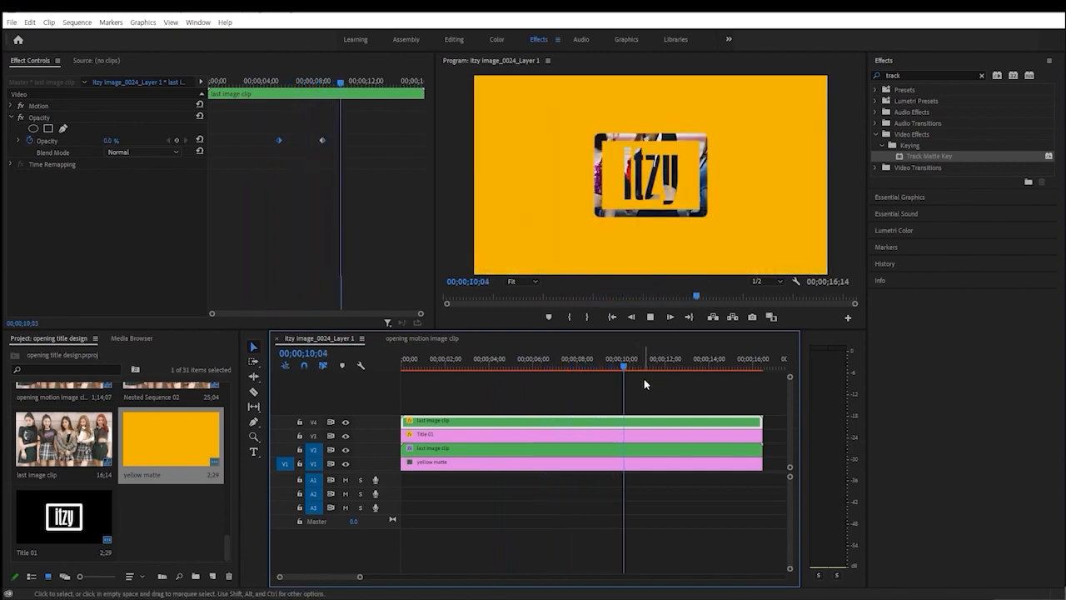
key("space")
left_click_drag(323, 140, 351, 144)
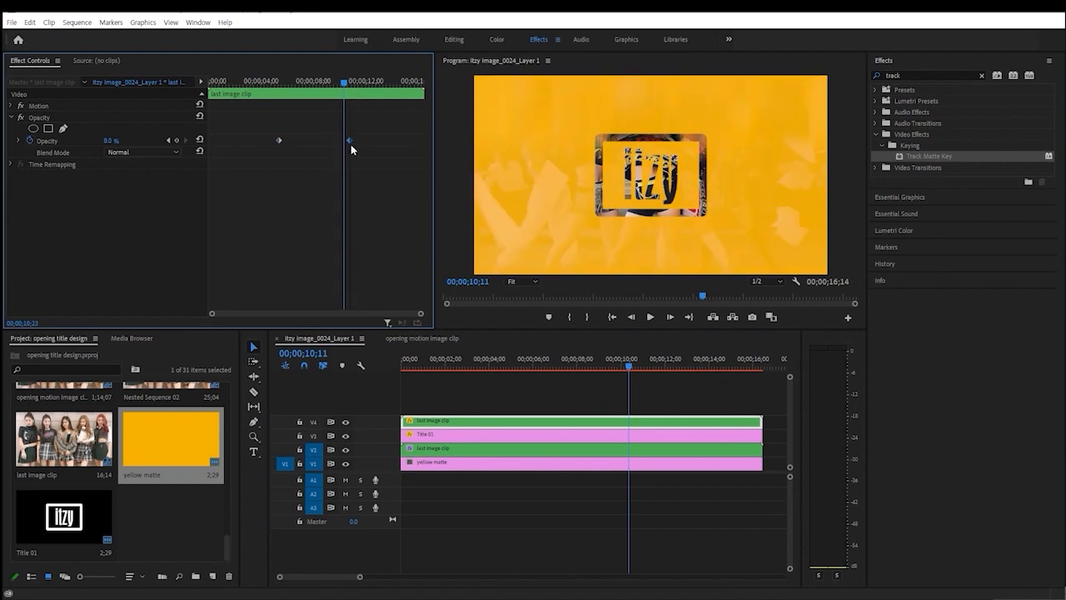
left_click_drag(497, 366, 380, 373)
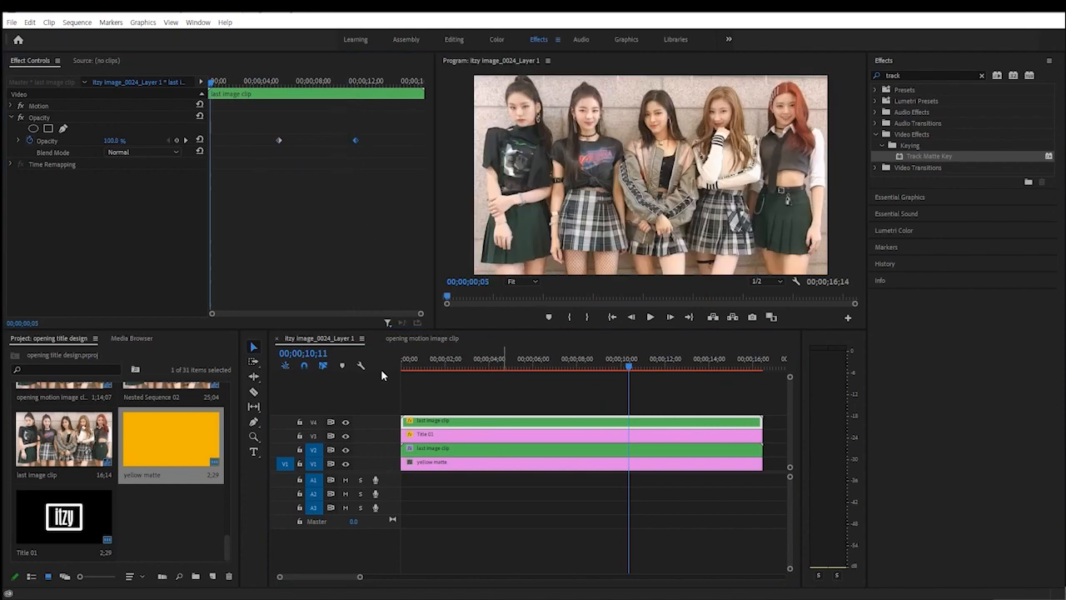
key("space")
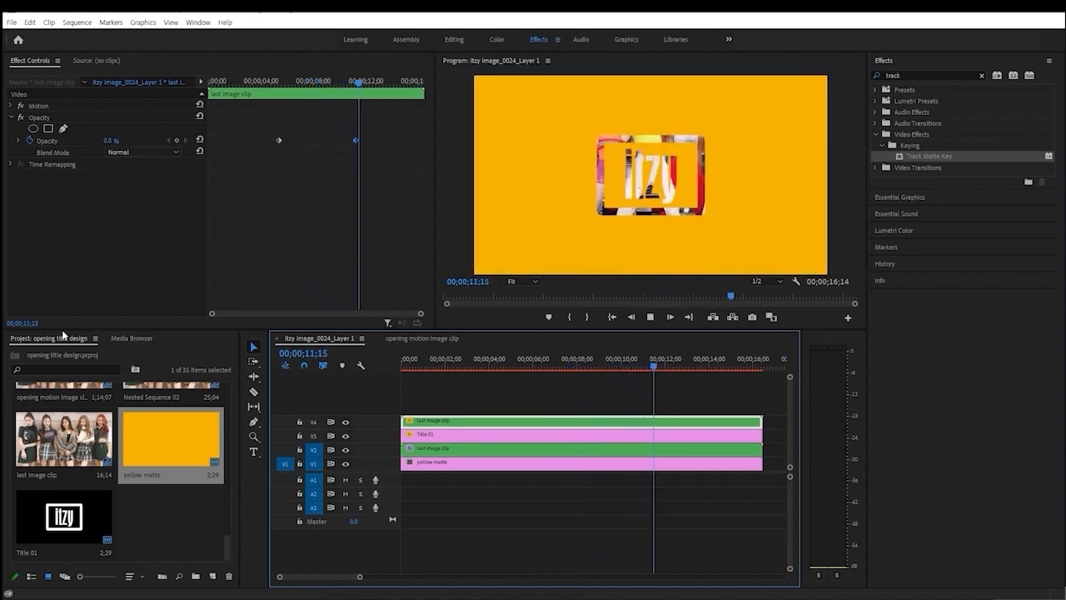
key("space")
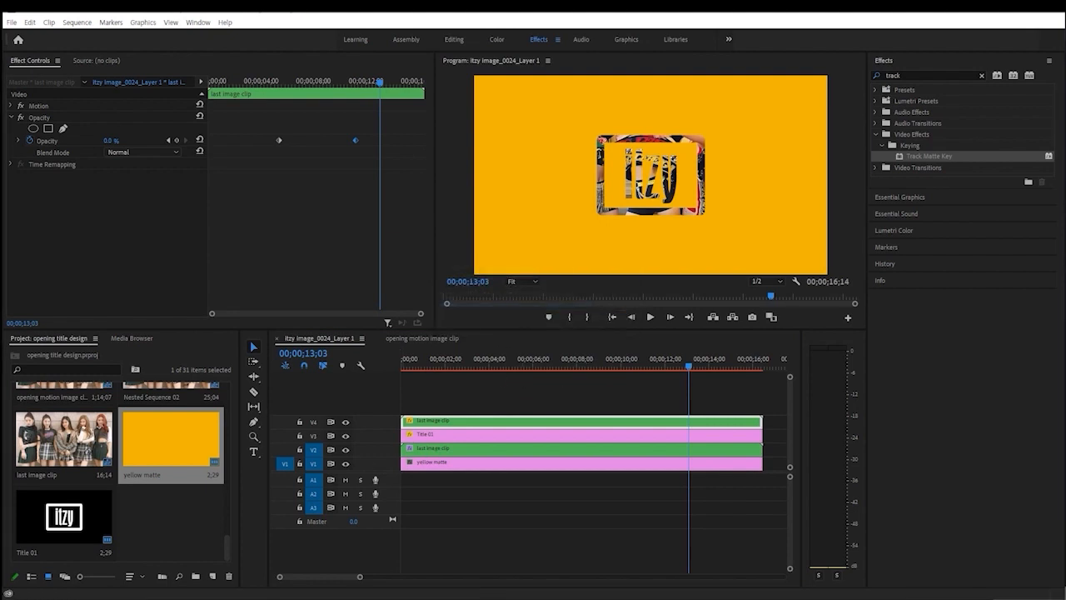
Step: Duplicate Title 01 from V3 onto V5 above the image clip, and hide V5 to compare the frame at 00;00;11;09
left_click(449, 448)
left_click(464, 438)
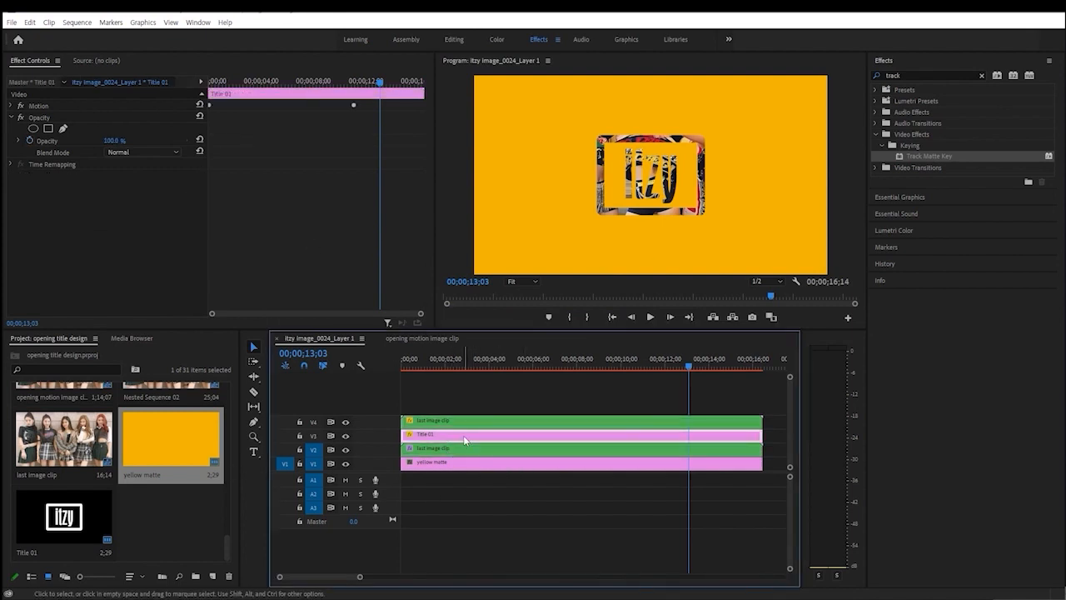
left_click_drag(464, 438, 468, 408)
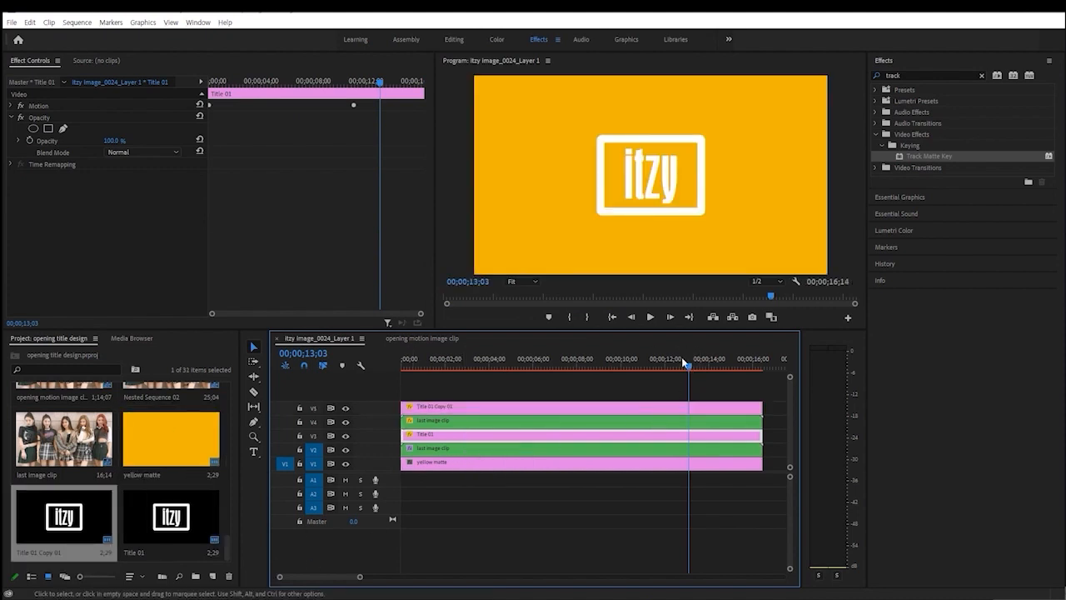
left_click(348, 410)
left_click_drag(681, 374, 649, 374)
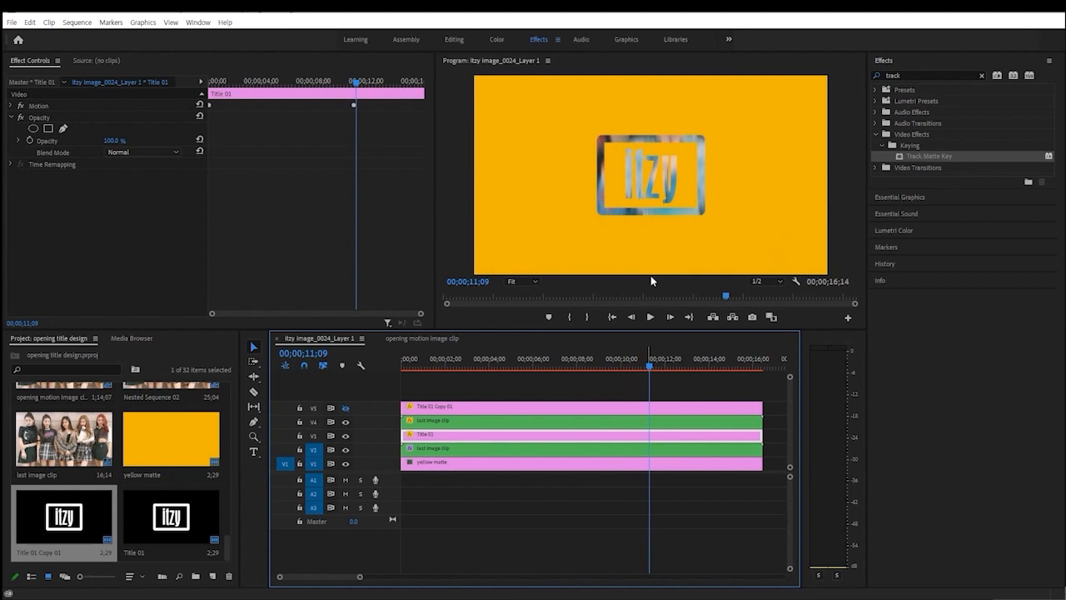
left_click(345, 408)
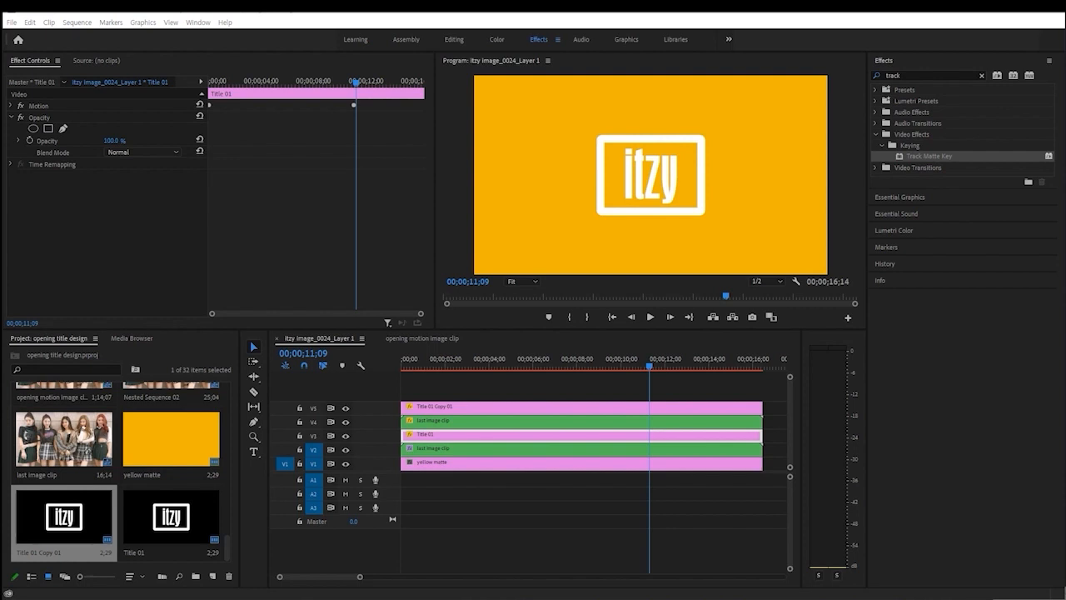
left_click(30, 140)
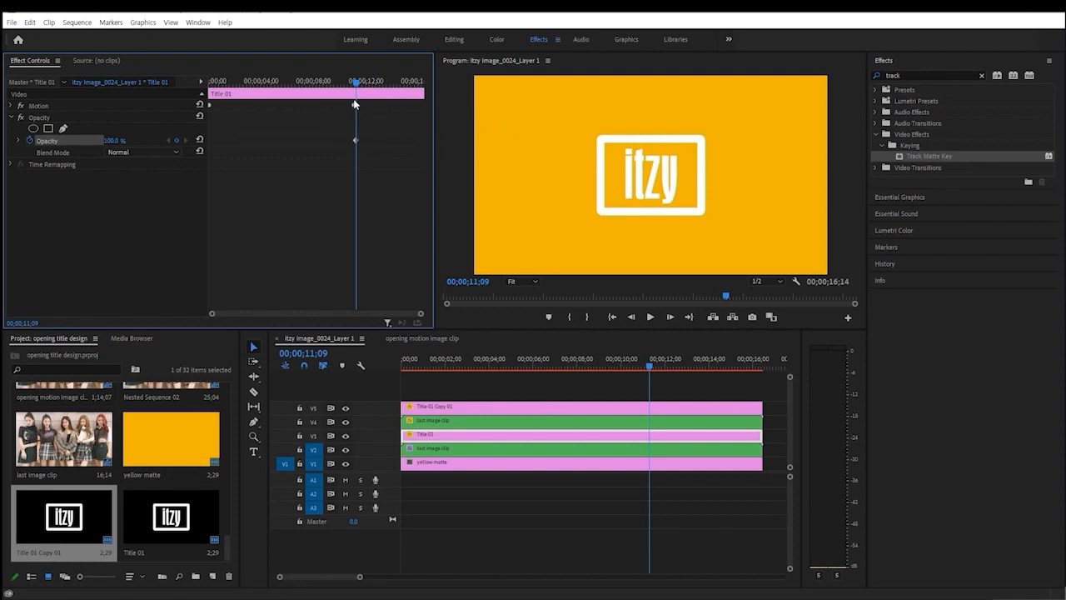
left_click_drag(355, 86, 353, 85)
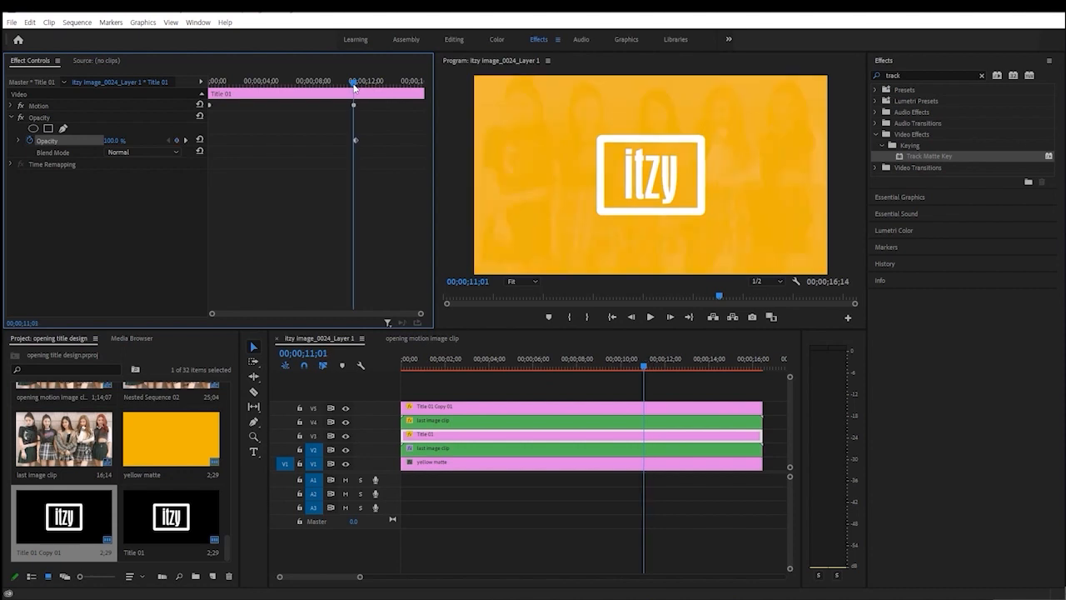
left_click_drag(356, 140, 353, 140)
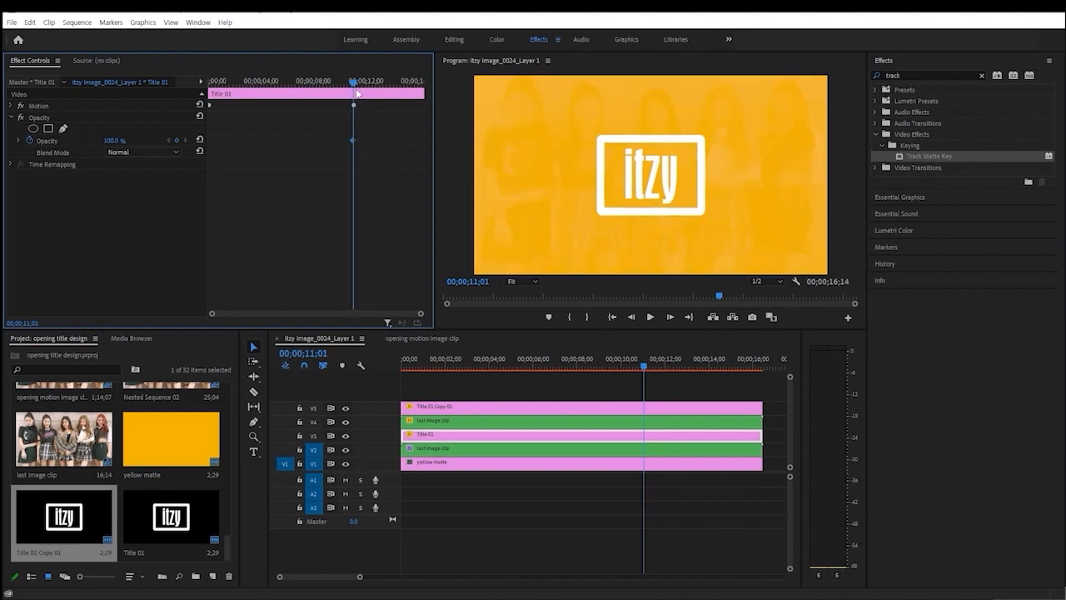
left_click_drag(354, 86, 306, 91)
left_click_drag(115, 141, 86, 141)
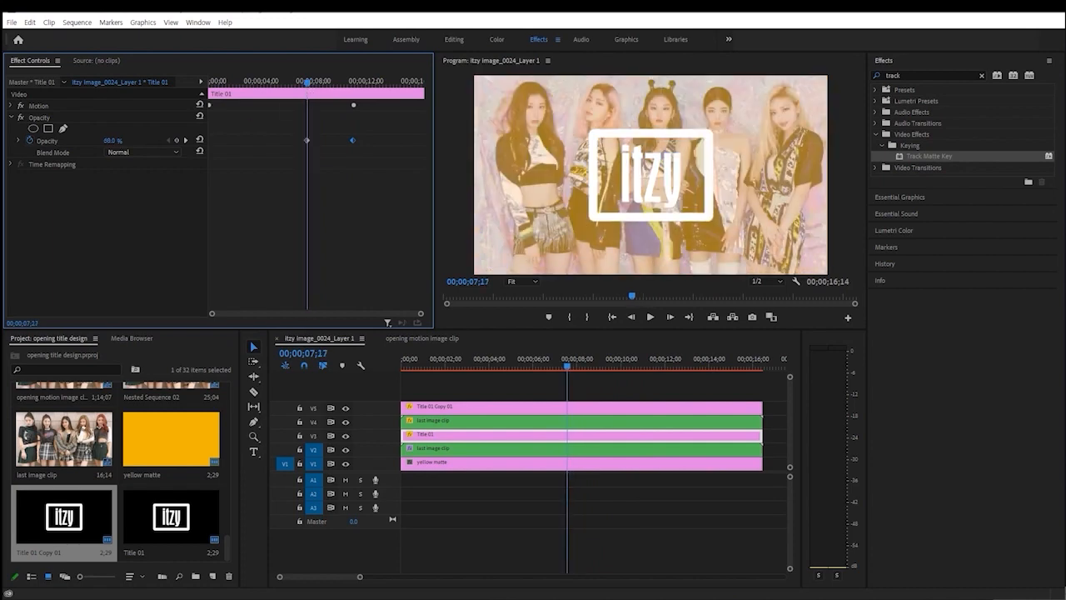
left_click(273, 84)
key("space")
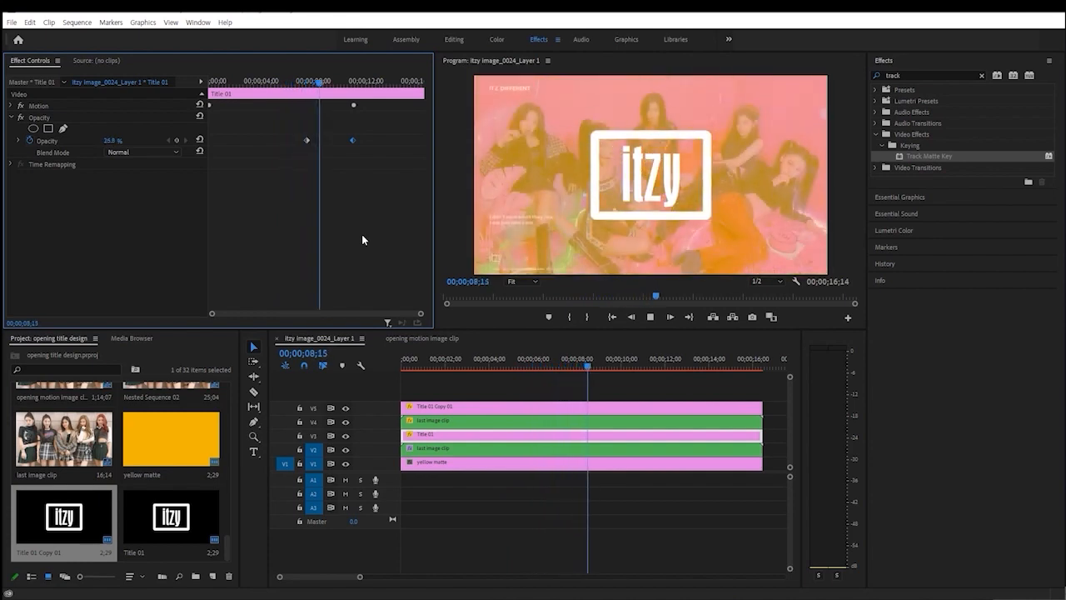
left_click(303, 85)
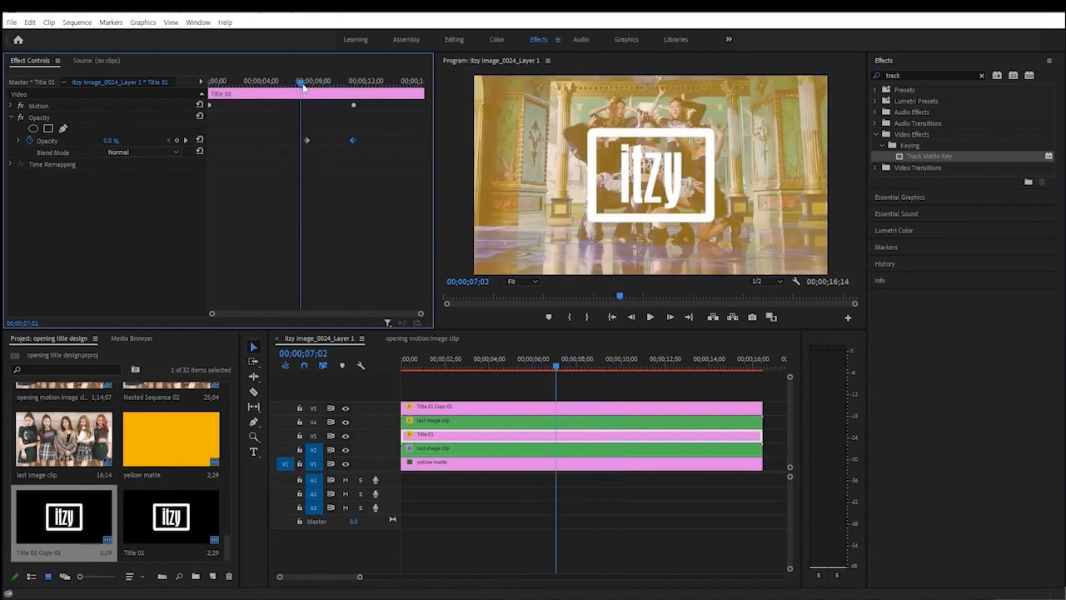
left_click(308, 82)
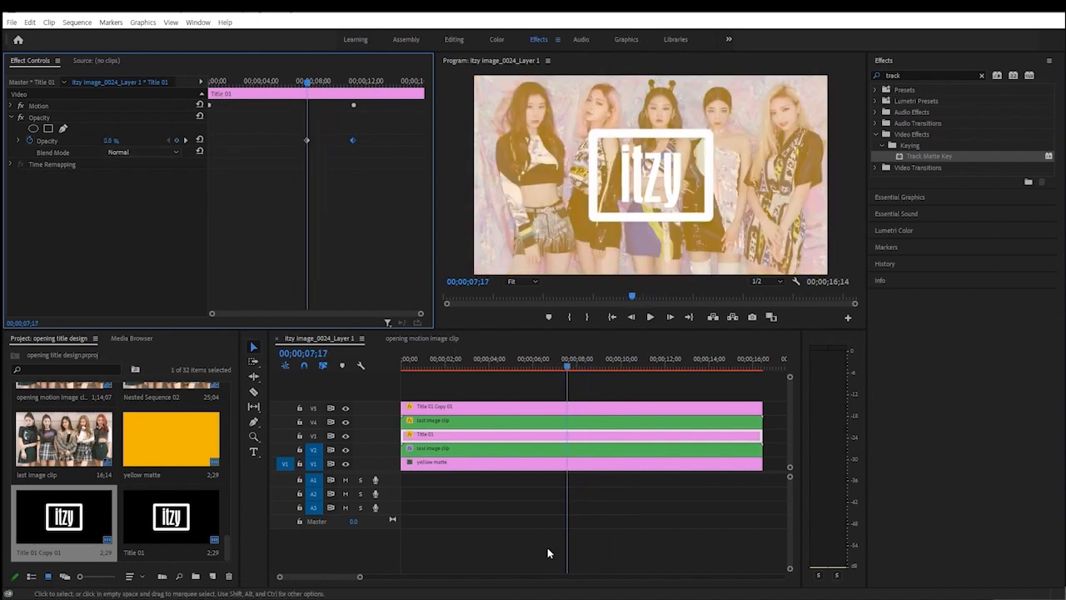
key("ctrl+z")
key("ctrl+z")
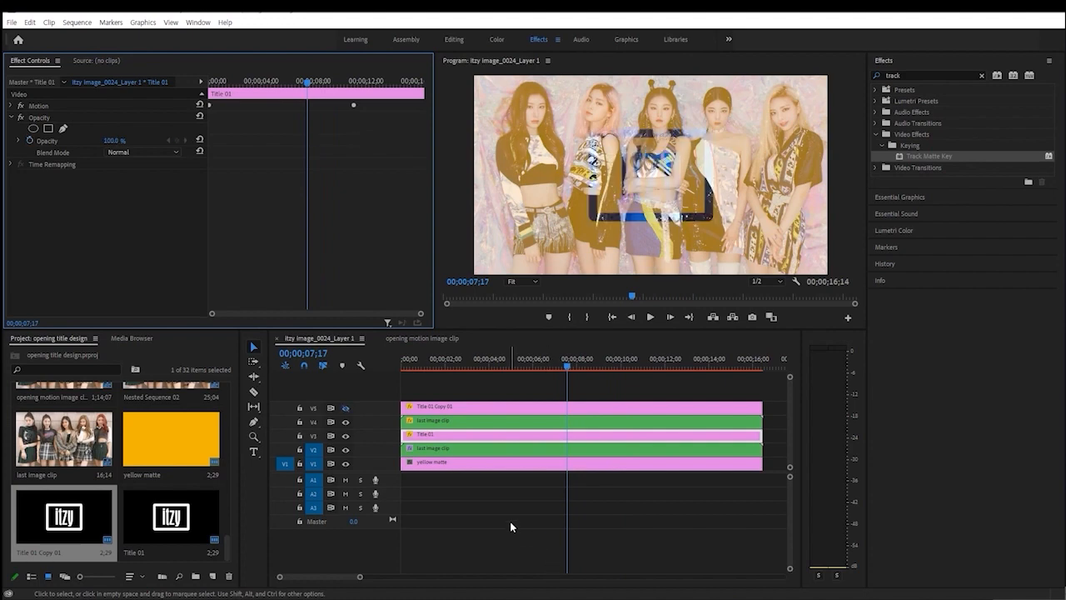
Step: Keyframe the V5 title copy's opacity to fade in from transparent at 00;00;08;00 to 100% at 00;00;11;01
left_click(563, 407)
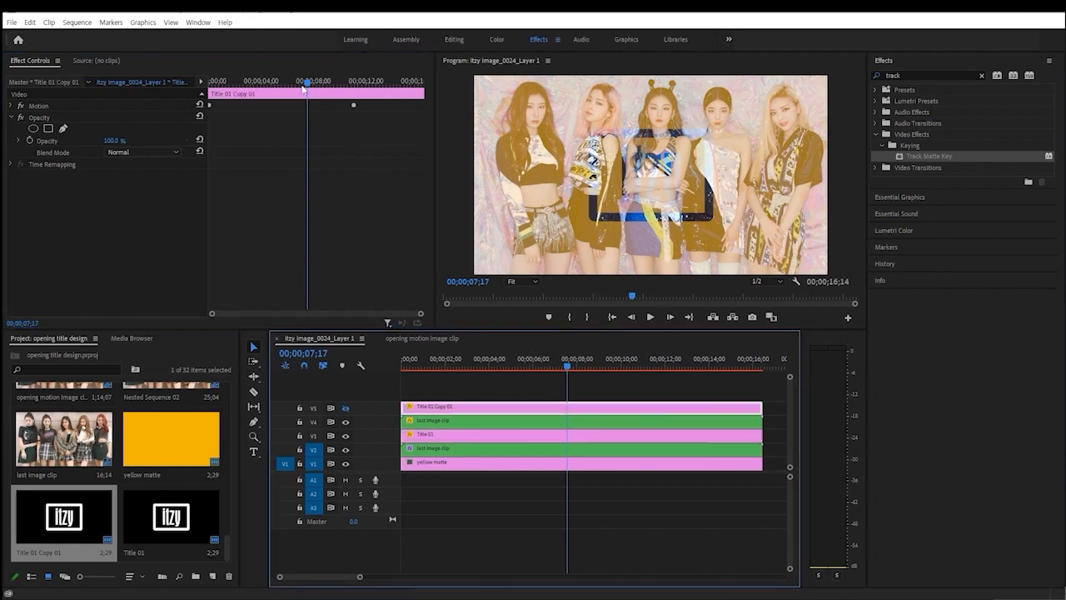
left_click_drag(307, 86, 353, 85)
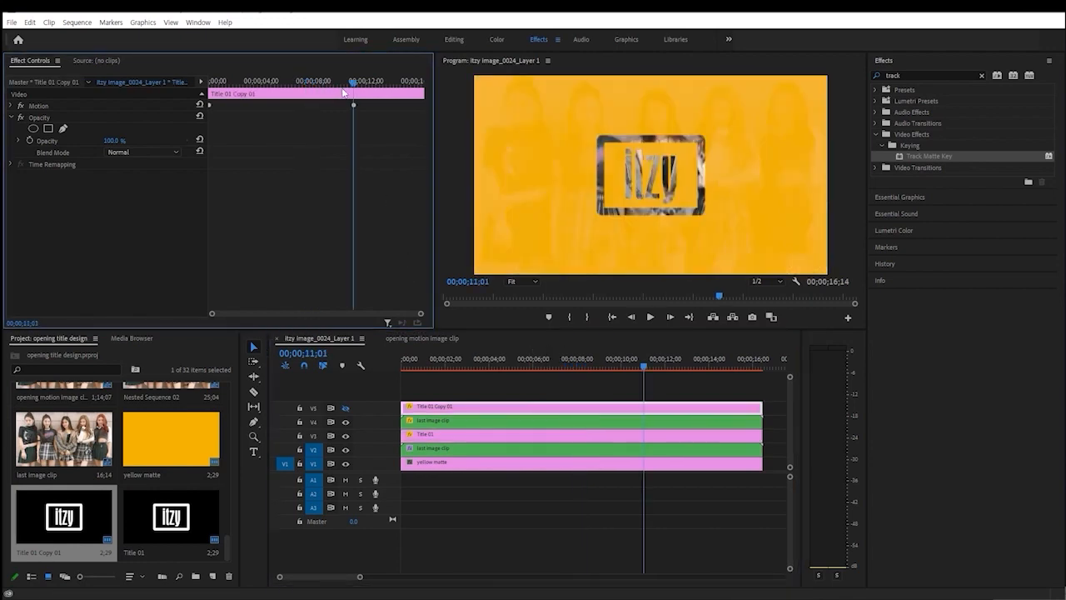
left_click(29, 139)
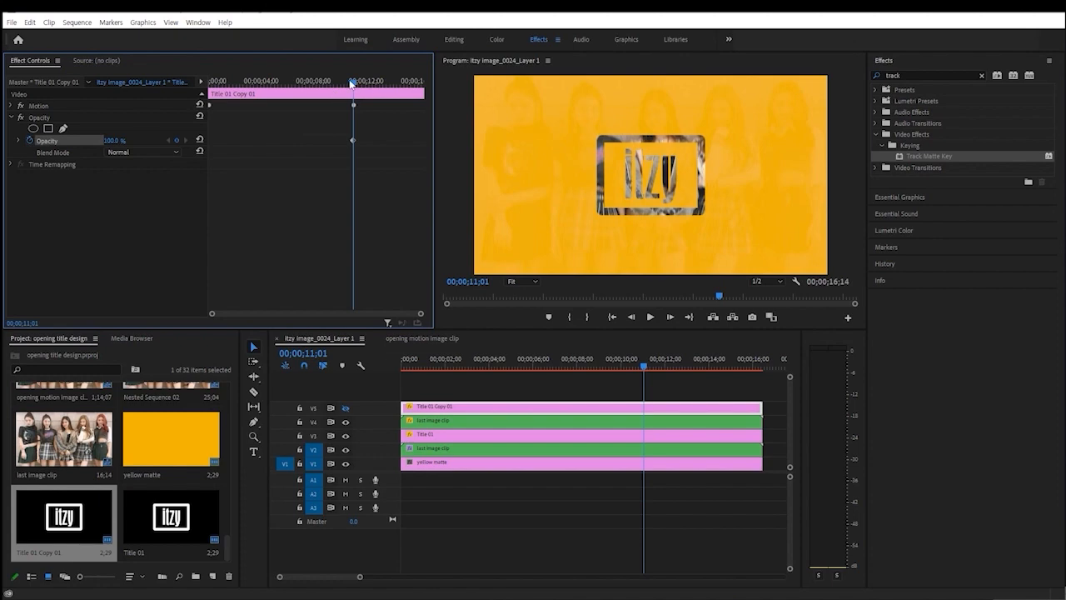
left_click_drag(351, 83, 312, 85)
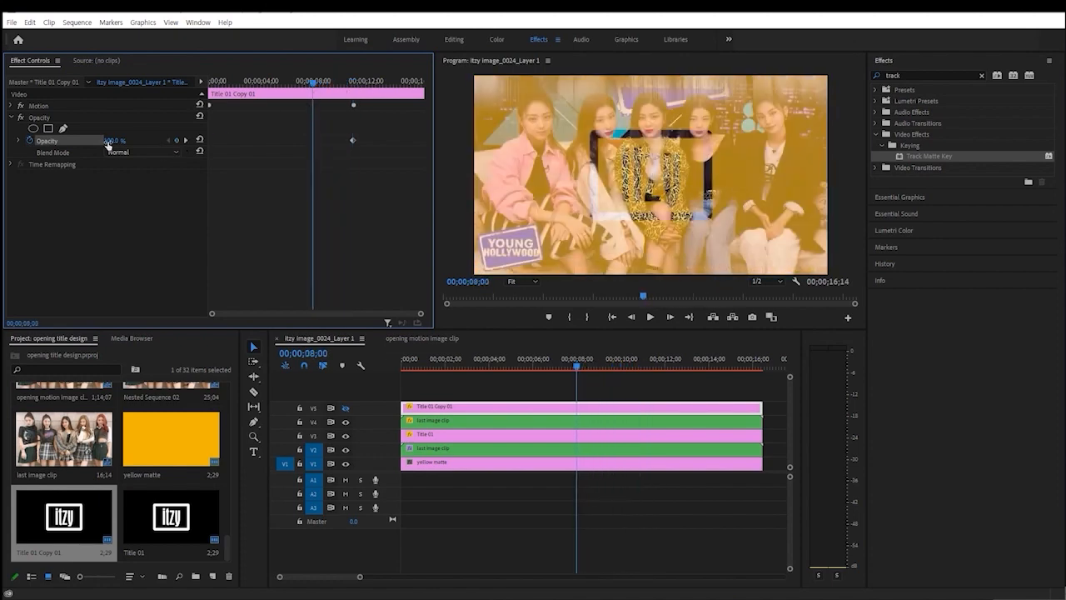
left_click_drag(107, 145, 55, 145)
Step: Review the sequence around the title fade, make track V5 visible again, and play back the white title's fade-in
left_click_drag(554, 362, 479, 369)
key("space")
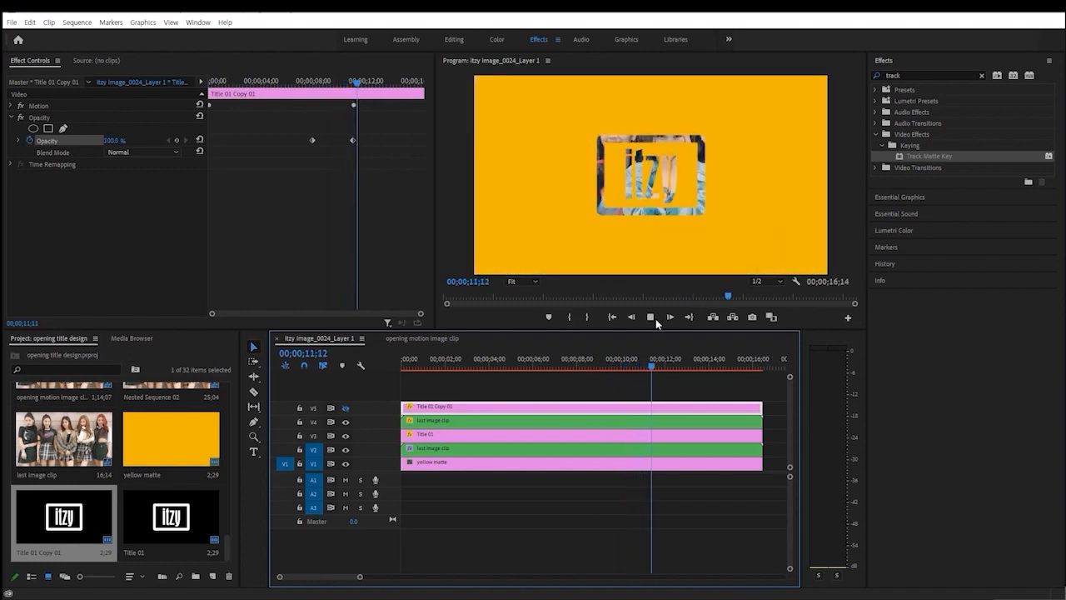
key("space")
left_click_drag(372, 83, 357, 85)
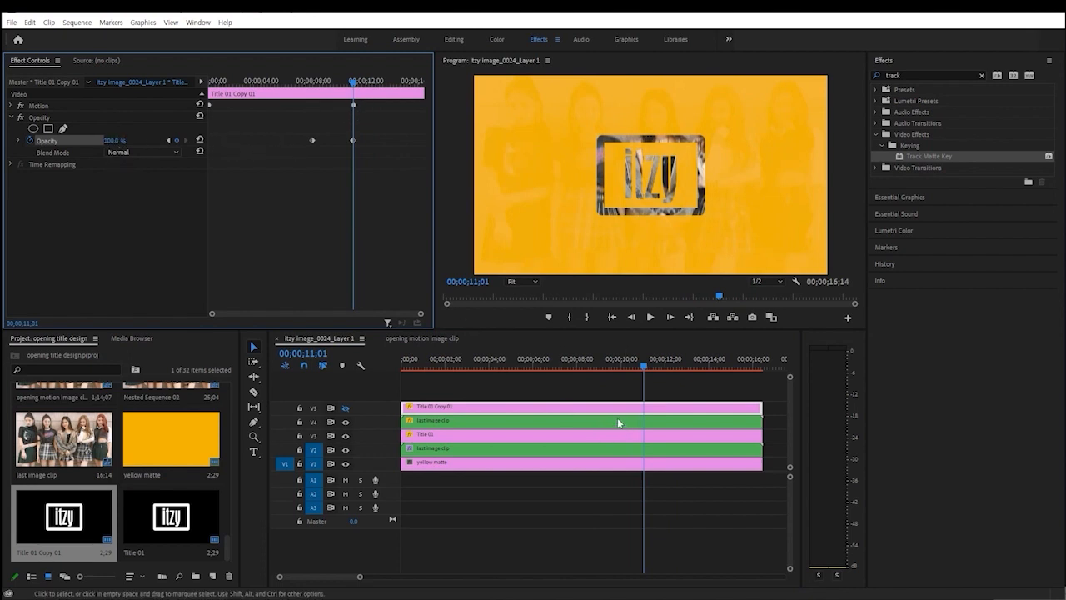
left_click(345, 407)
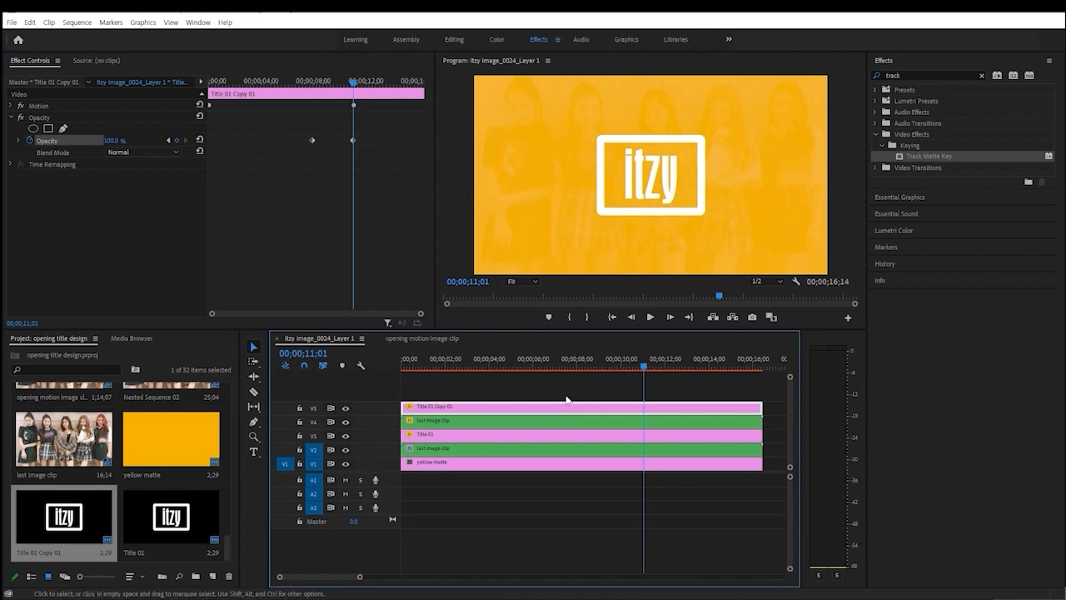
left_click_drag(649, 368, 547, 371)
key("space")
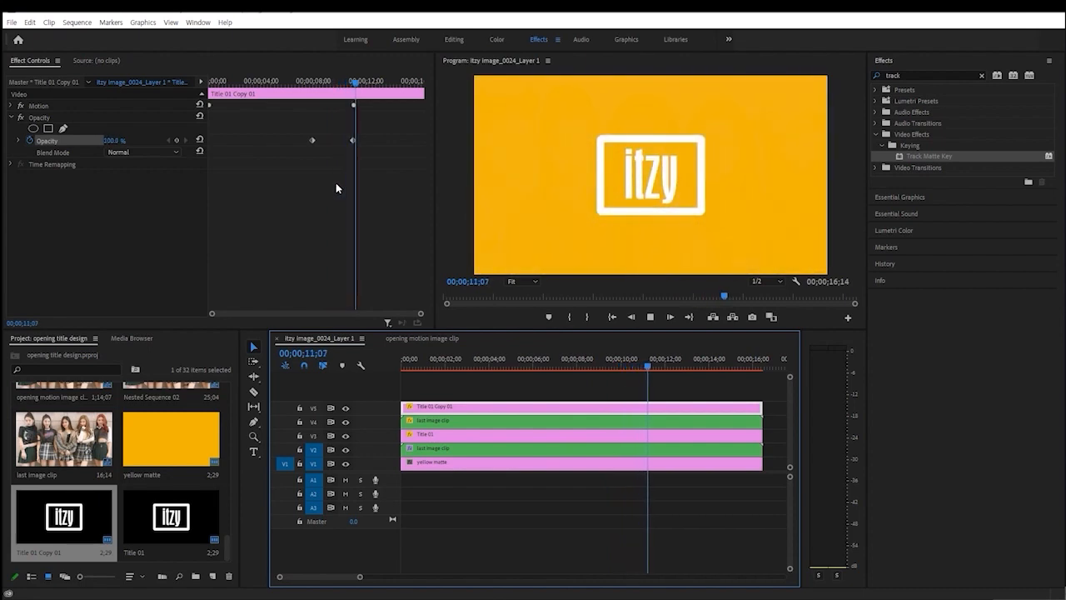
Step: Delay the V5 title copy's fade-in by moving its opacity keyframes to about 00;00;09 and 00;00;12, and expand its Motion settings
key("space")
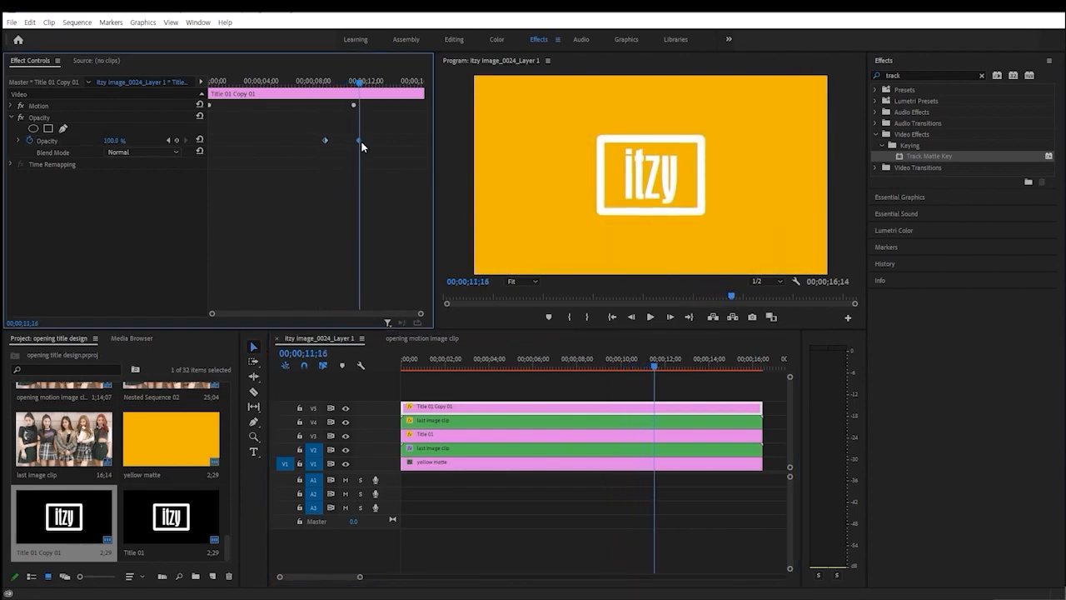
left_click_drag(359, 141, 365, 140)
left_click(11, 106)
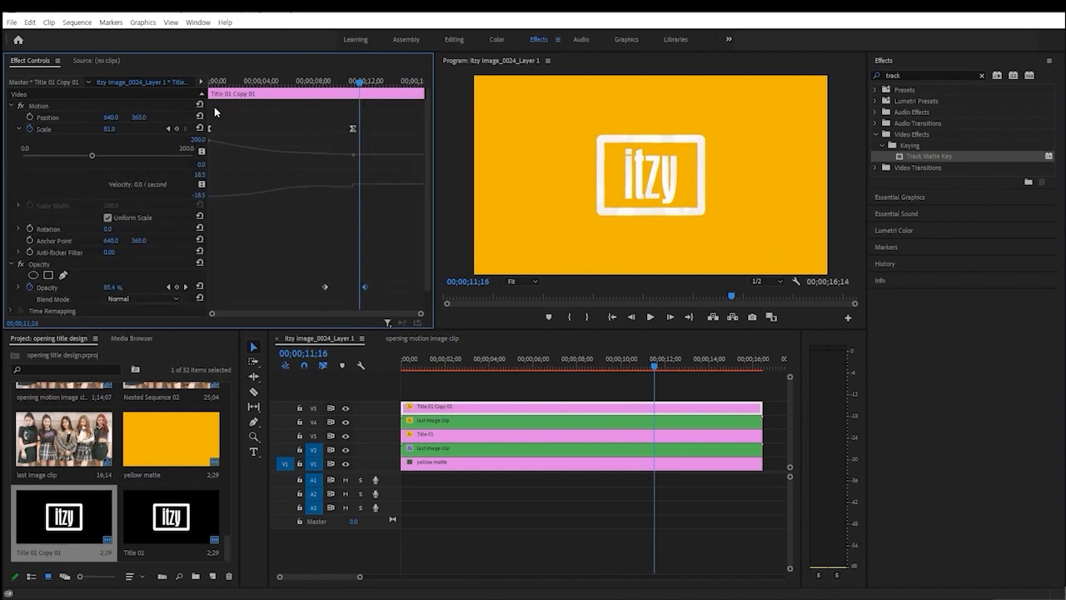
Step: Move the V5 title copy's ending scale keyframe to about 00;00;12, and collapse the effect settings of the V2 image clip
left_click(353, 129)
left_click_drag(360, 132, 365, 131)
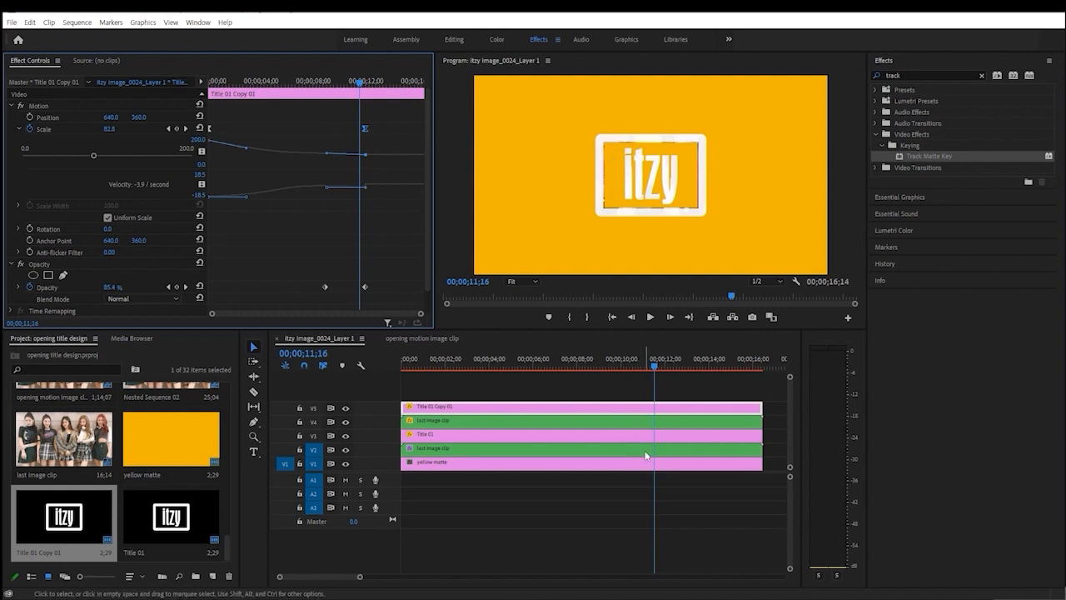
left_click(646, 450)
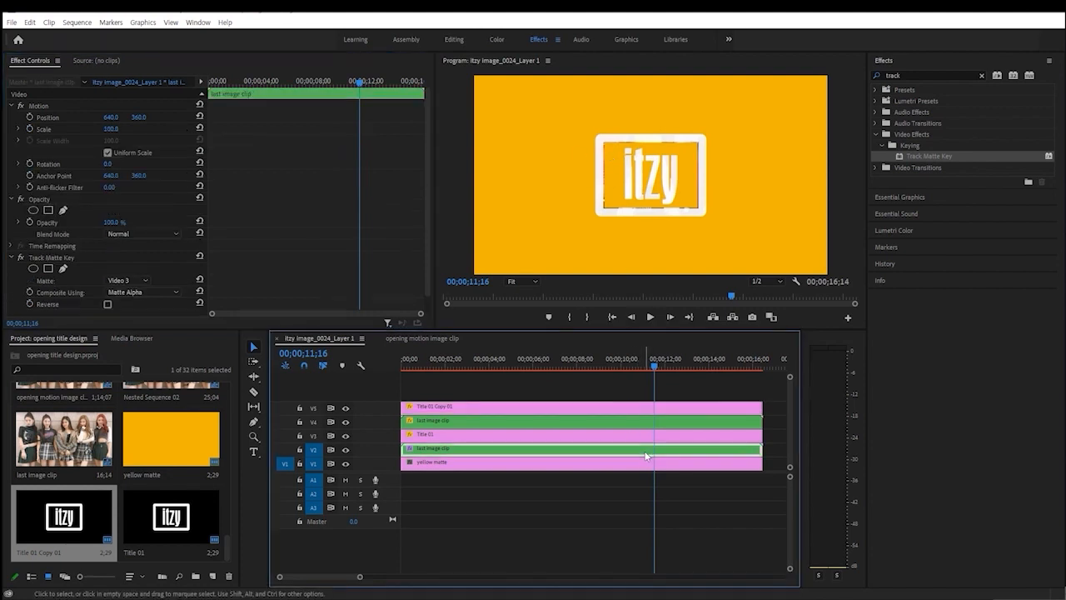
left_click(14, 106)
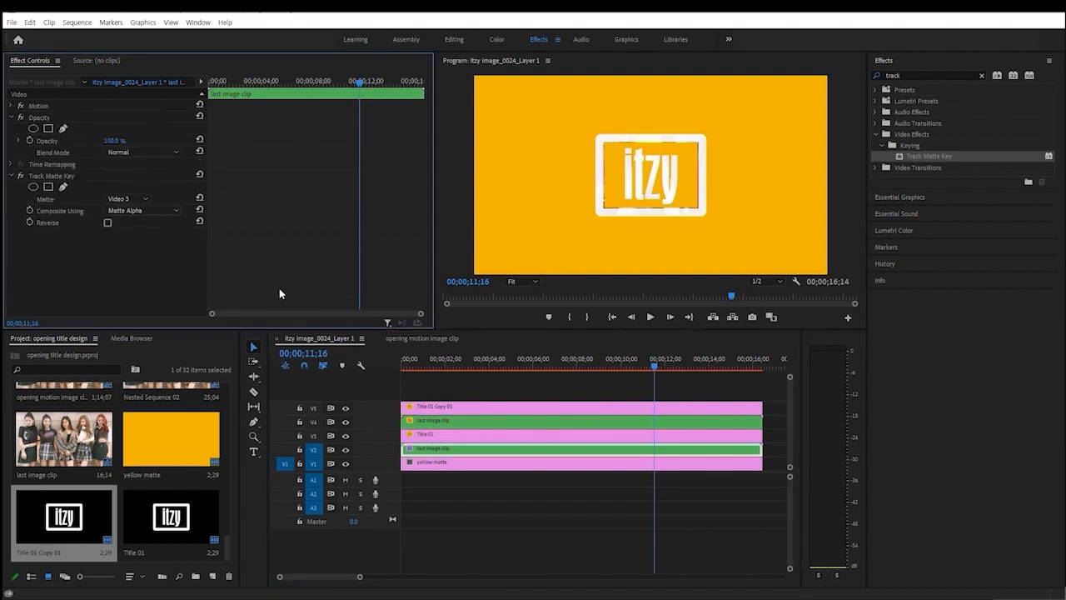
left_click(14, 119)
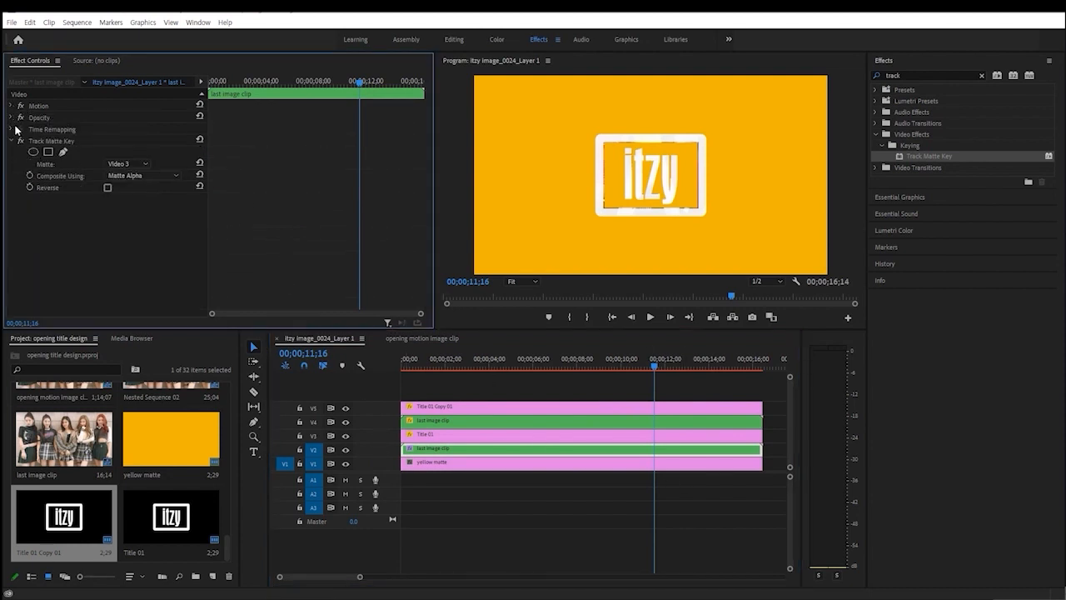
left_click(11, 140)
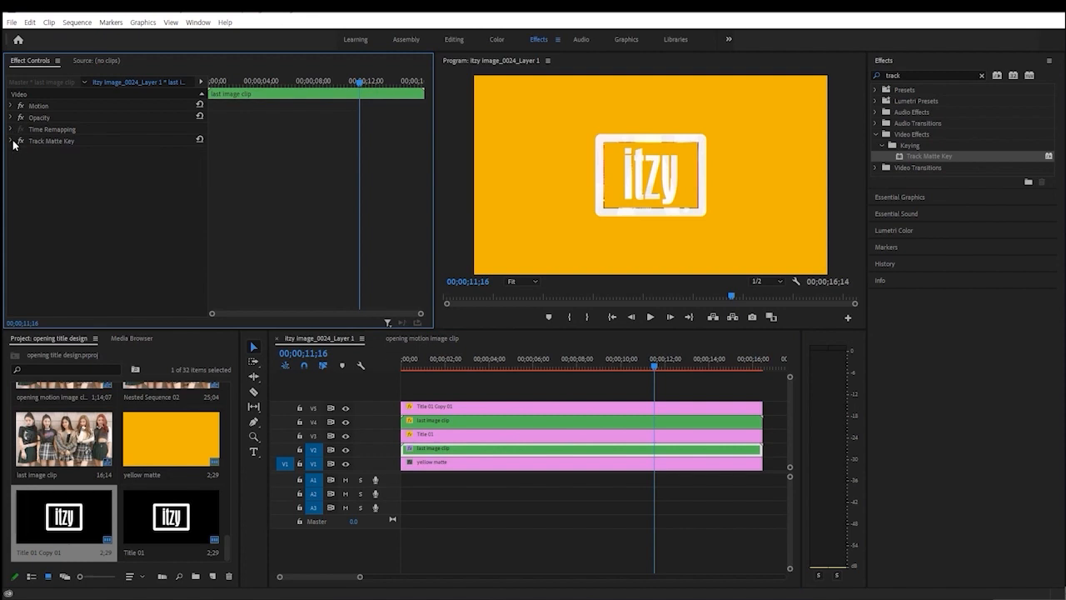
left_click(612, 407)
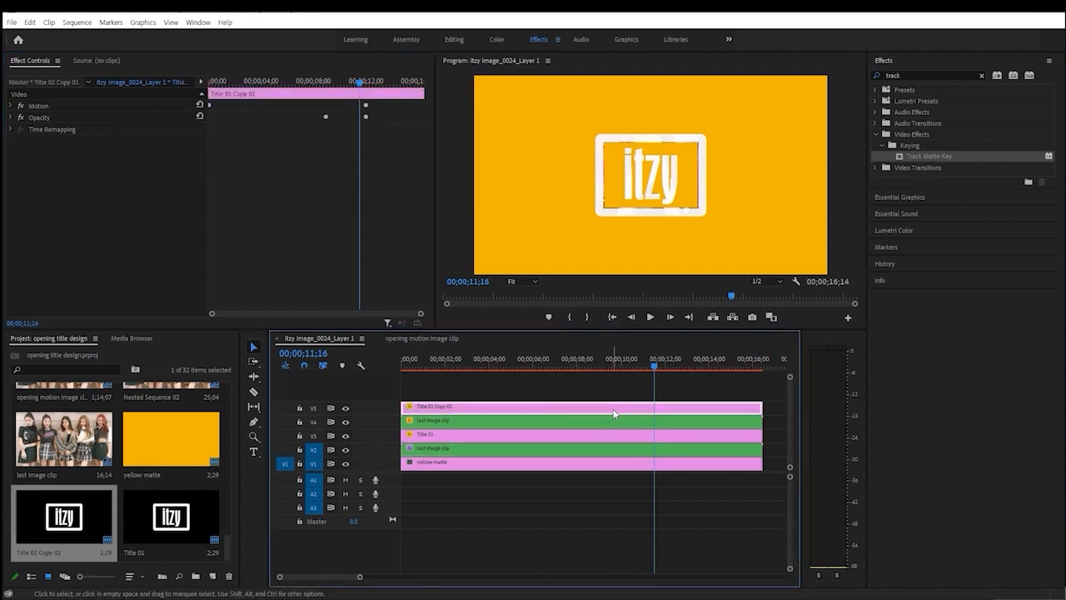
Step: Move the ending scale keyframe of Title 01 on V3 to 00;00;11;16, and play back the title transition
left_click(671, 434)
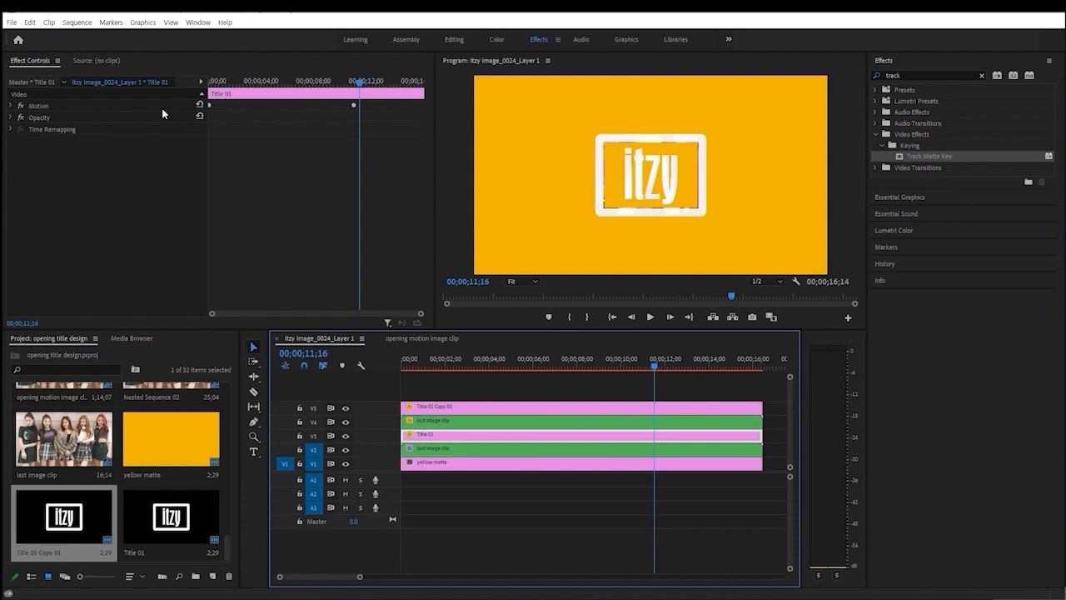
left_click(12, 106)
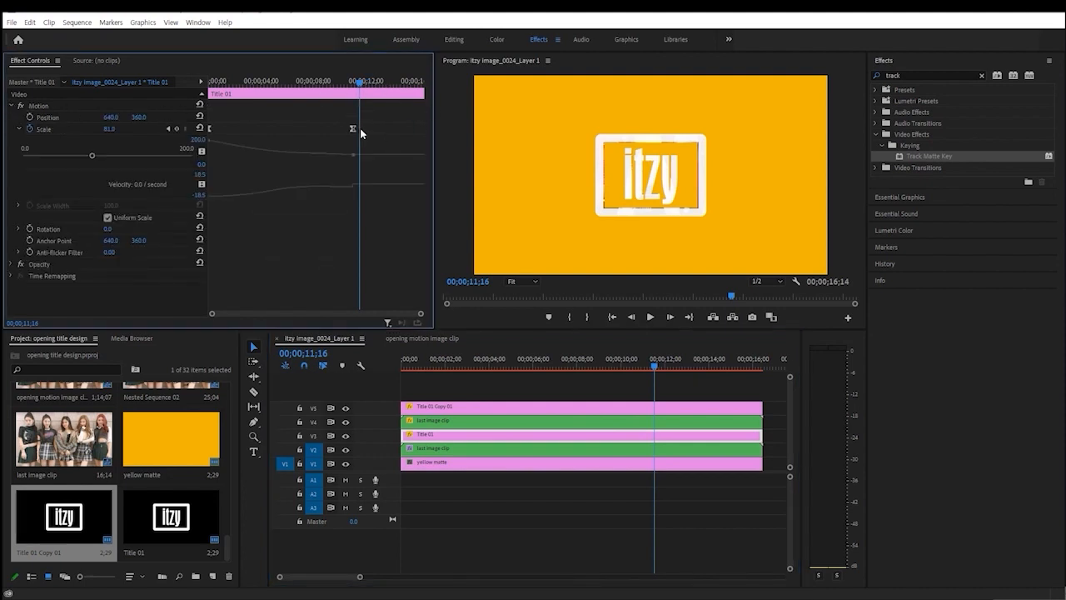
left_click_drag(354, 131, 359, 133)
left_click_drag(651, 364, 633, 367)
key("space")
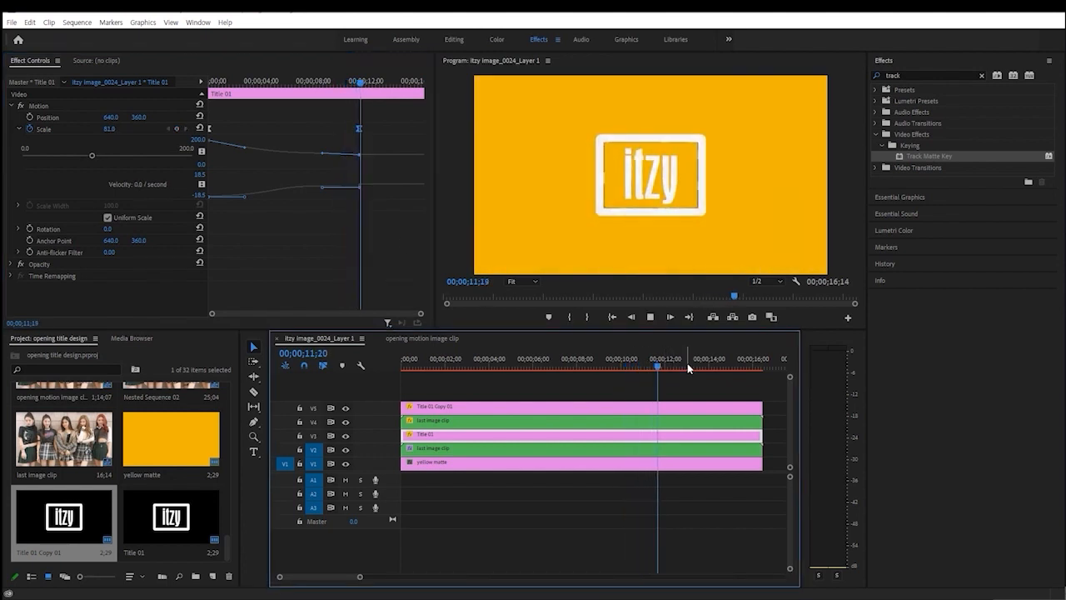
key("space")
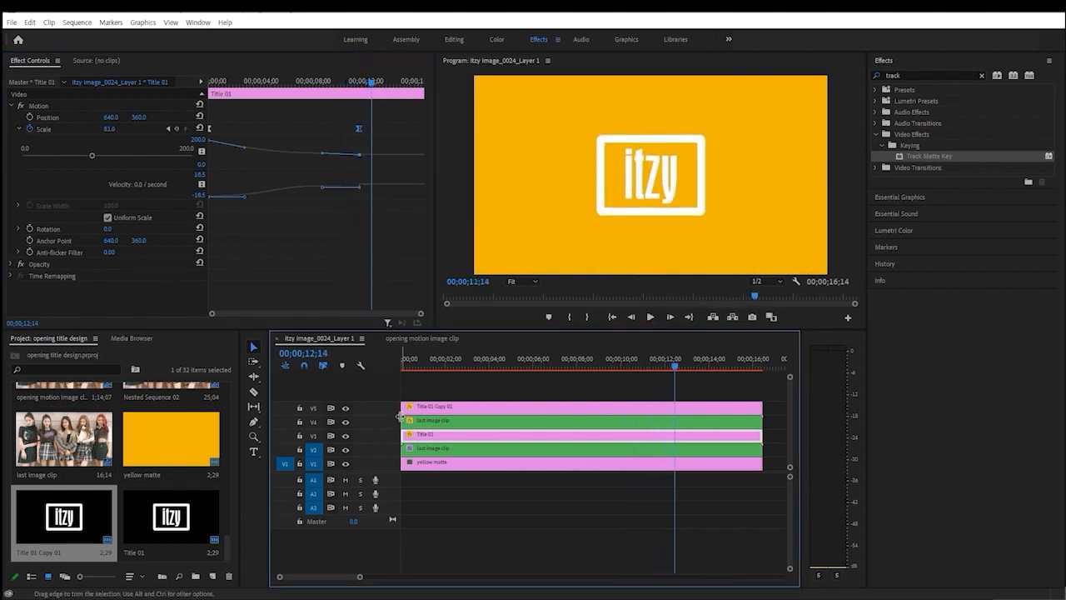
Step: Delete the title copy on V5 and replace it with a fresh duplicate of Title 01 from V3
left_click(476, 410)
key("Delete")
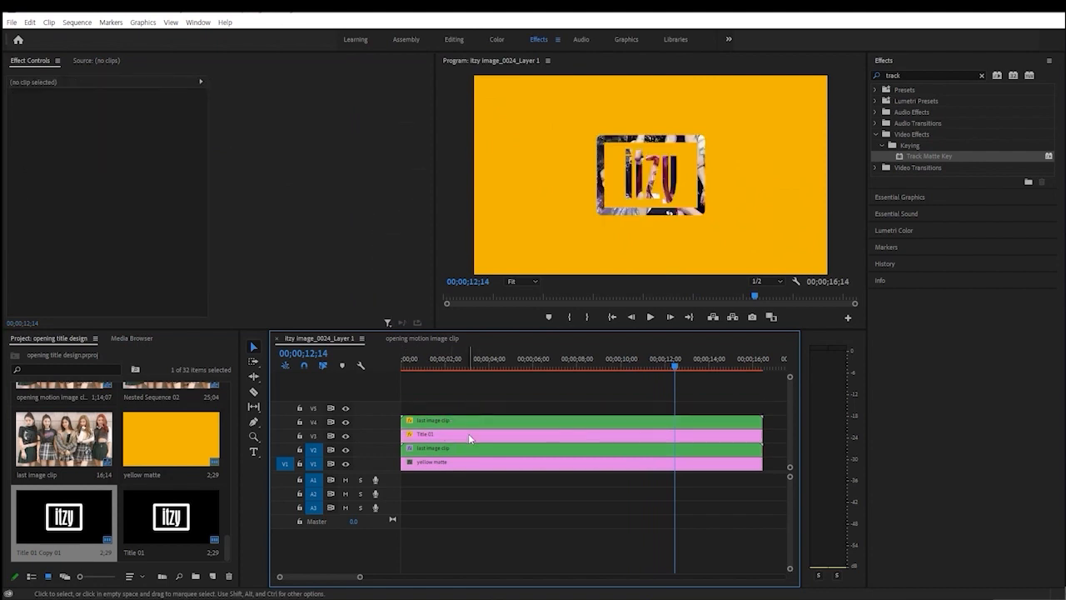
left_click(468, 433)
left_click_drag(475, 441, 476, 408)
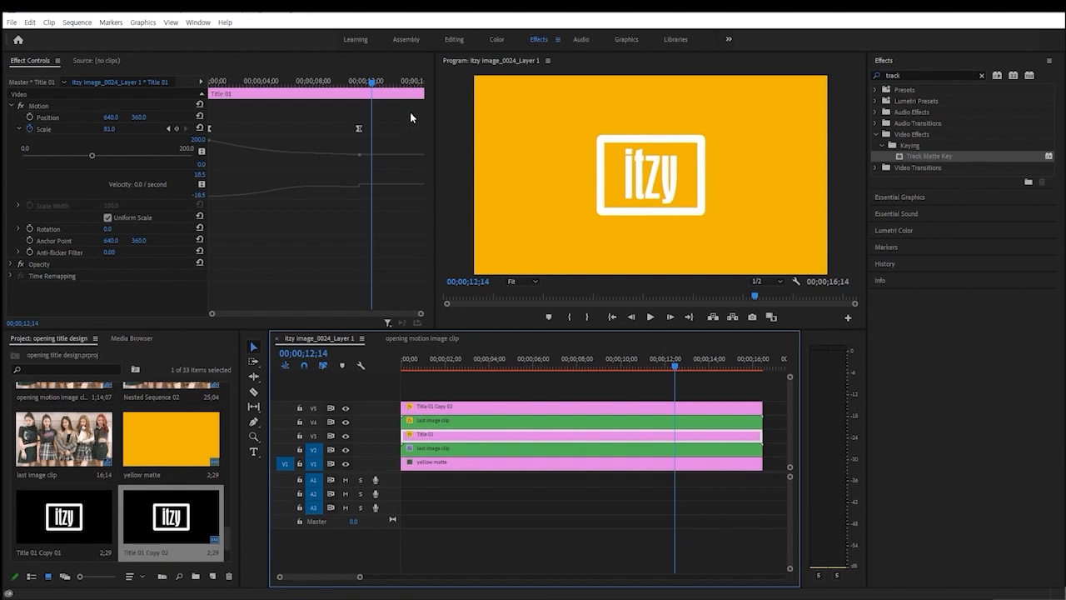
Step: Keyframe the new V5 title copy's opacity from 0% at 00;00;10;04 to 100% at 00;00;11;16, and play back the fade-in
left_click(514, 410)
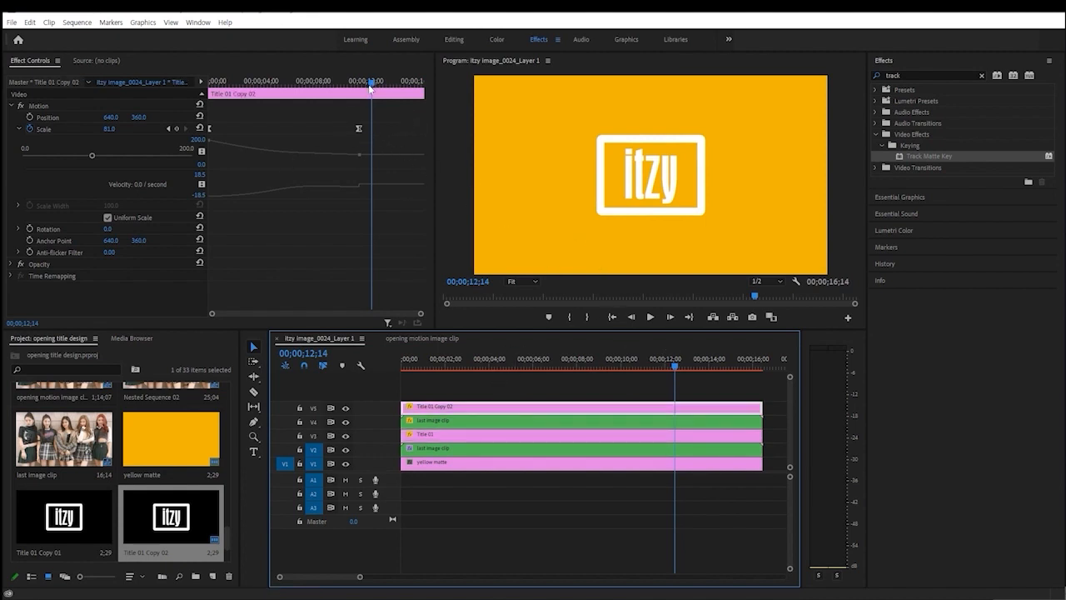
left_click_drag(370, 86, 361, 92)
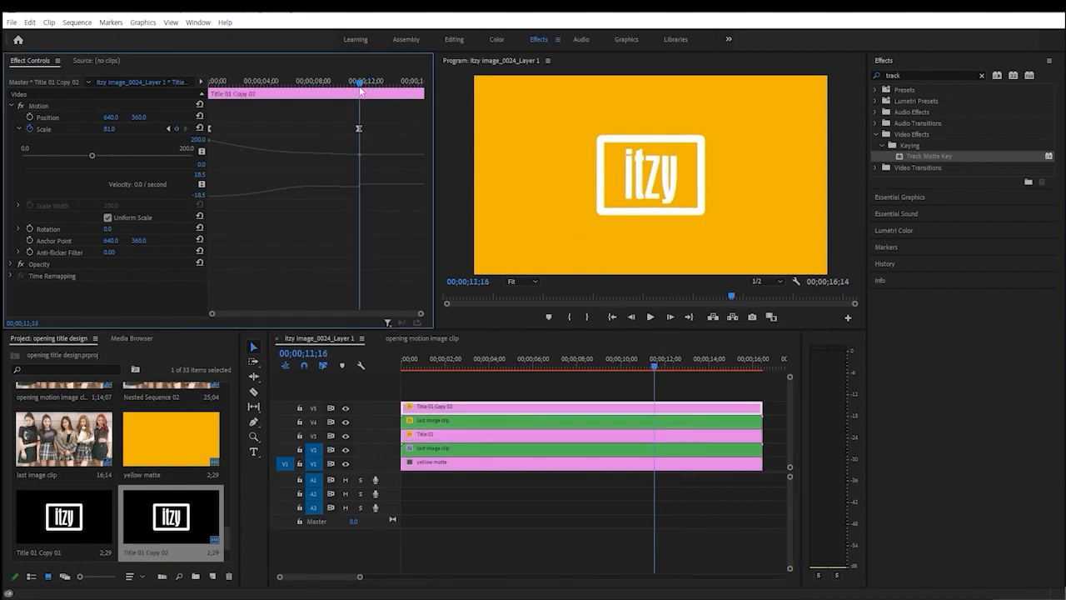
left_click(10, 106)
left_click(11, 117)
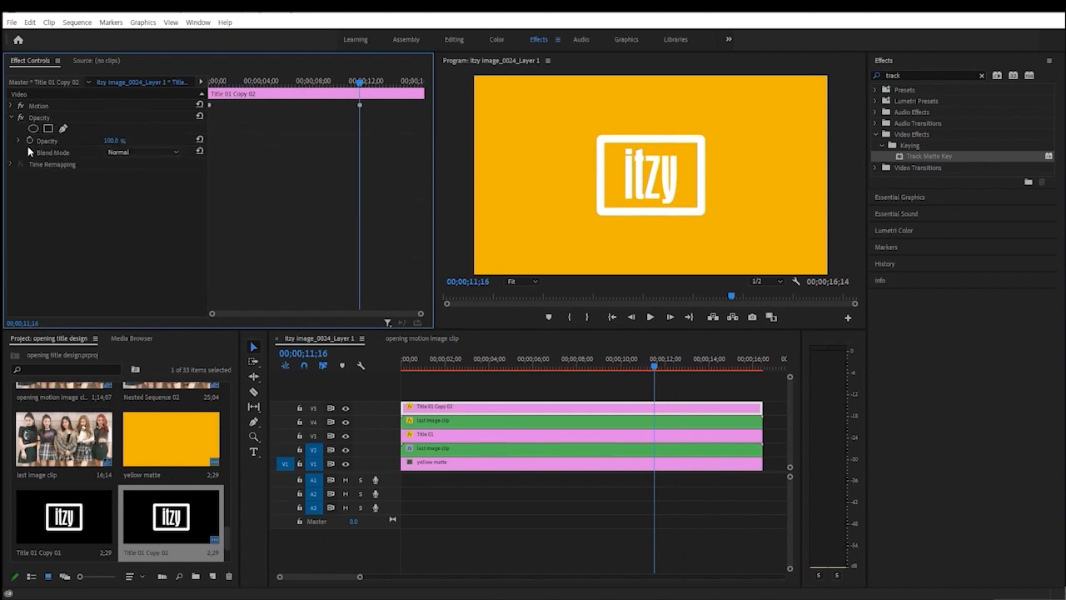
left_click(30, 141)
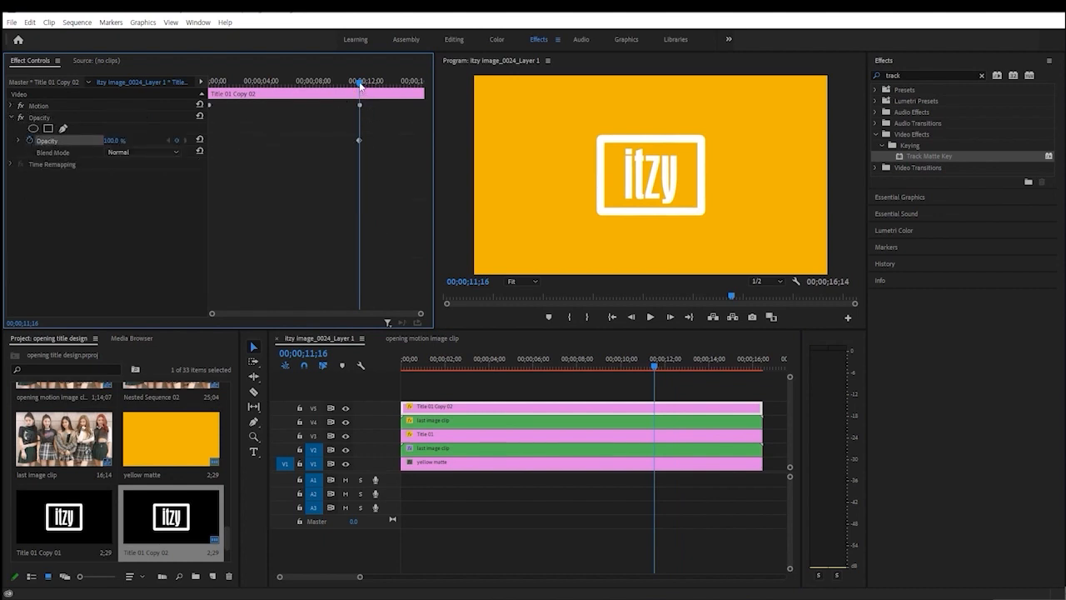
left_click_drag(359, 84, 342, 84)
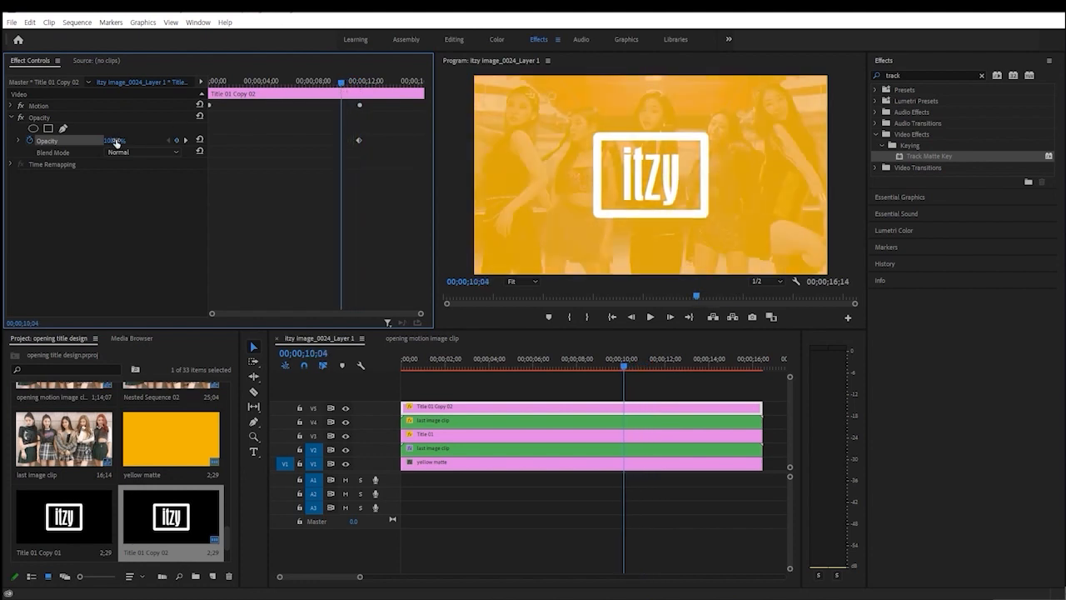
left_click_drag(116, 142, 32, 143)
key("space")
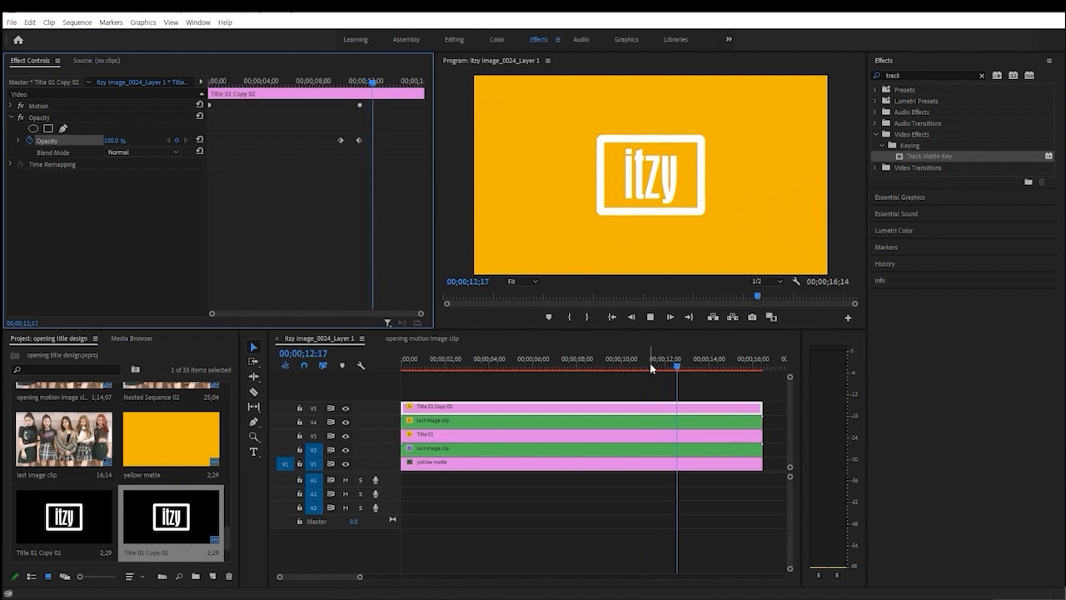
left_click(607, 368)
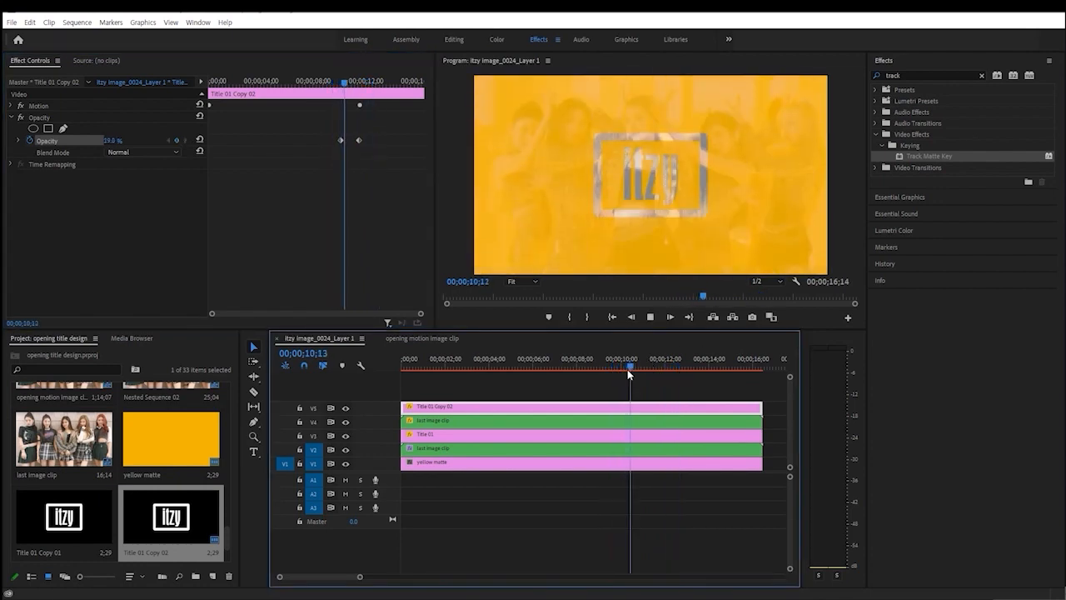
left_click(570, 365)
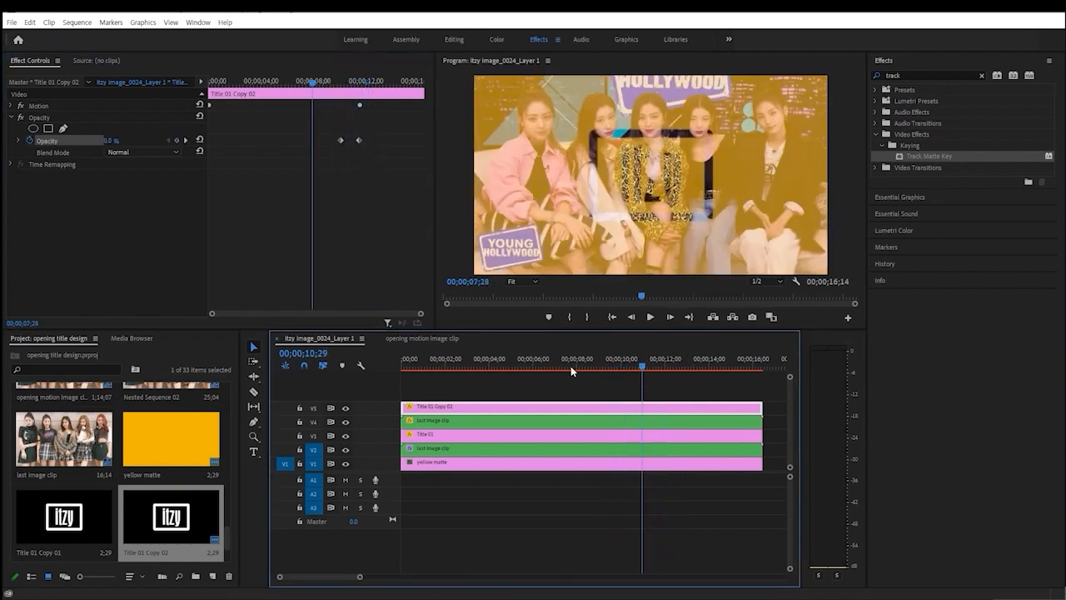
left_click(526, 364)
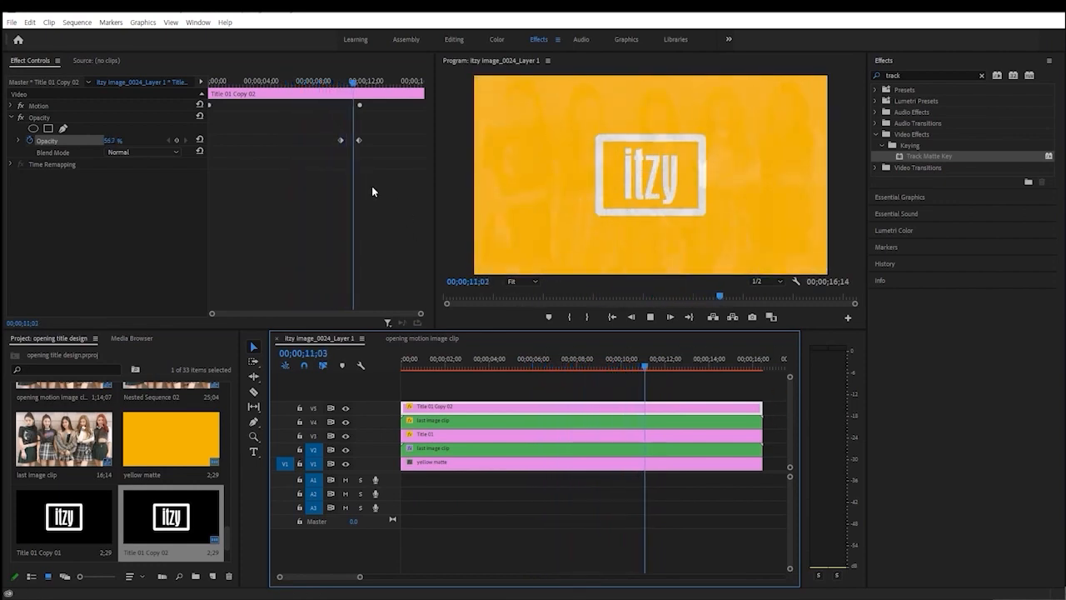
Step: Lengthen the V5 title copy's fade-in by moving its ending opacity keyframe to about 00;00;13, and play it back
left_click_drag(359, 140, 376, 140)
left_click(342, 81)
key("space")
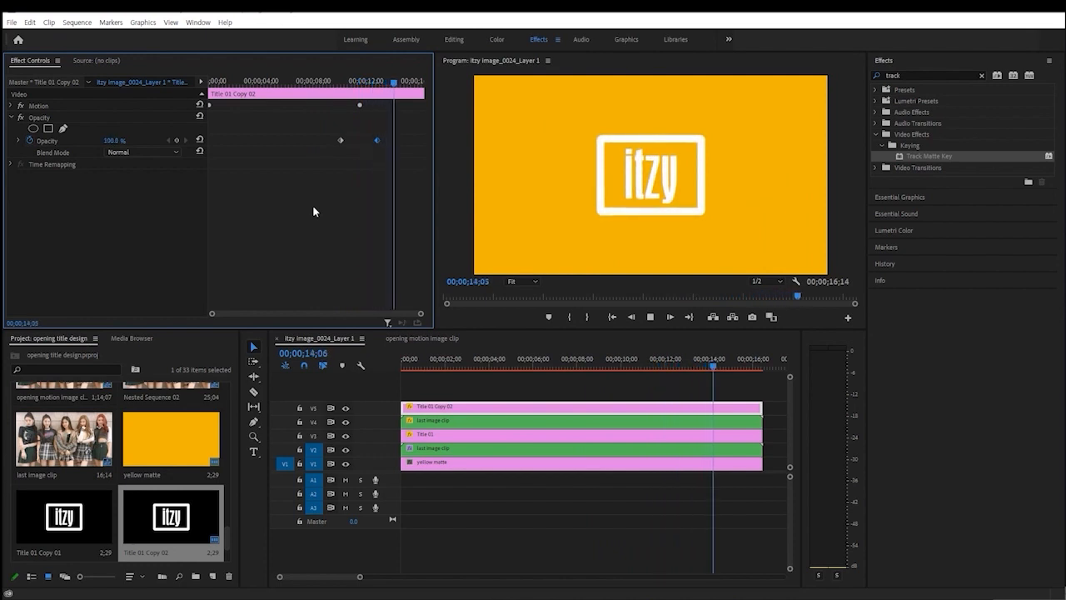
key("space")
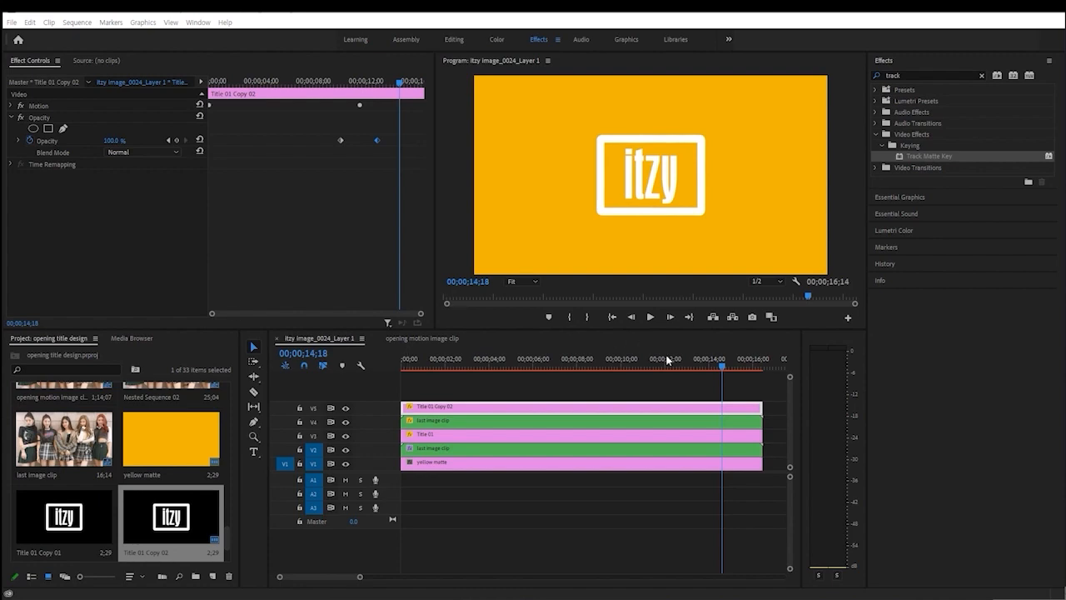
Step: Play back the sequence from the beginning and around the image fade-out, and inspect the effect settings of the V2, V4 and V5 clips
left_click_drag(723, 367, 324, 383)
key("space")
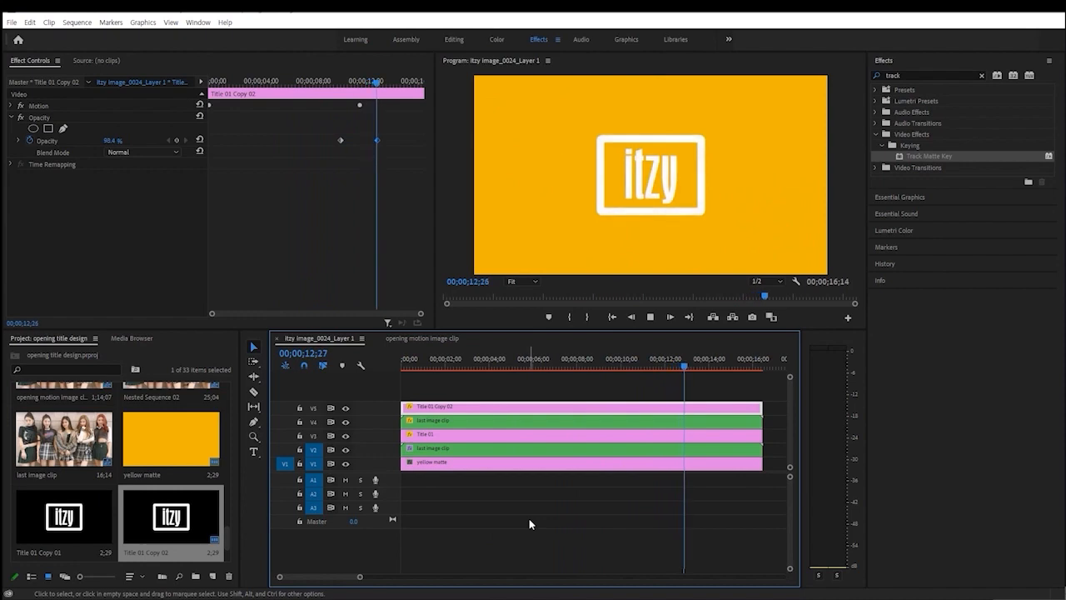
key("space")
left_click_drag(702, 364, 491, 383)
key("space")
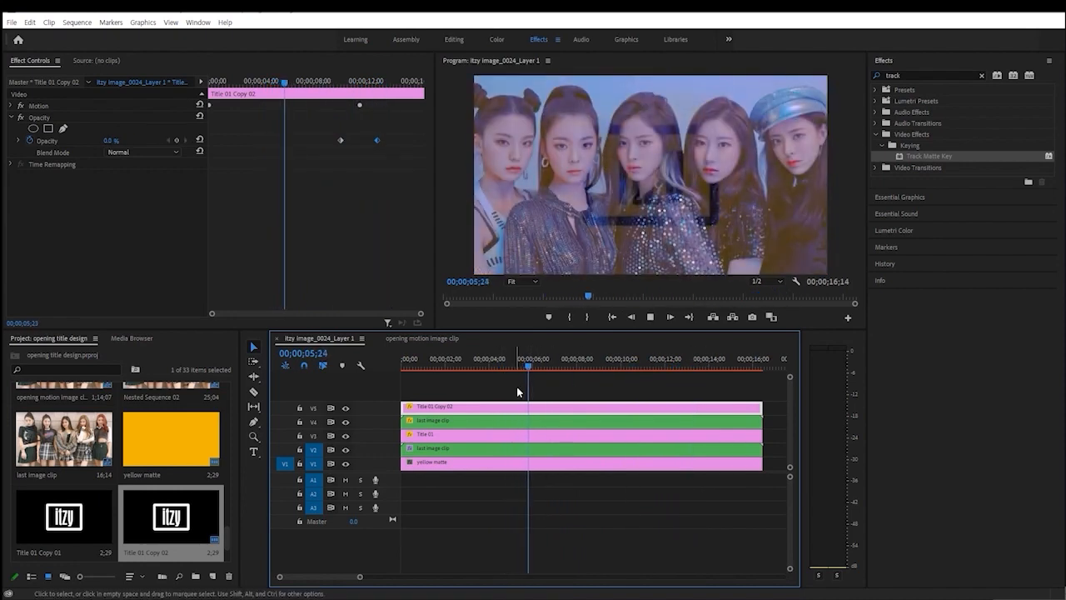
key("space")
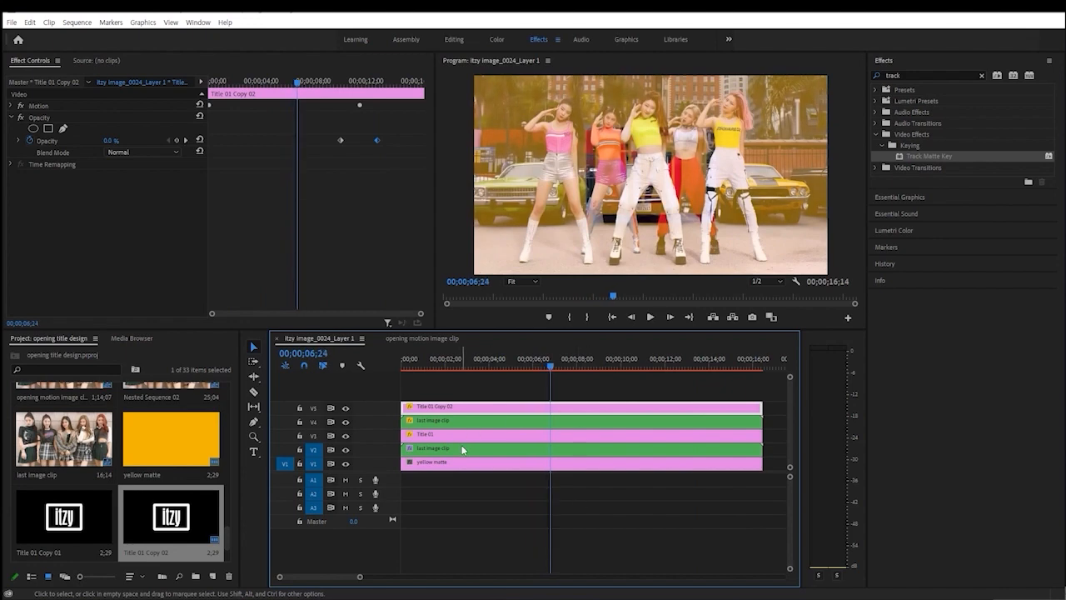
left_click(462, 449)
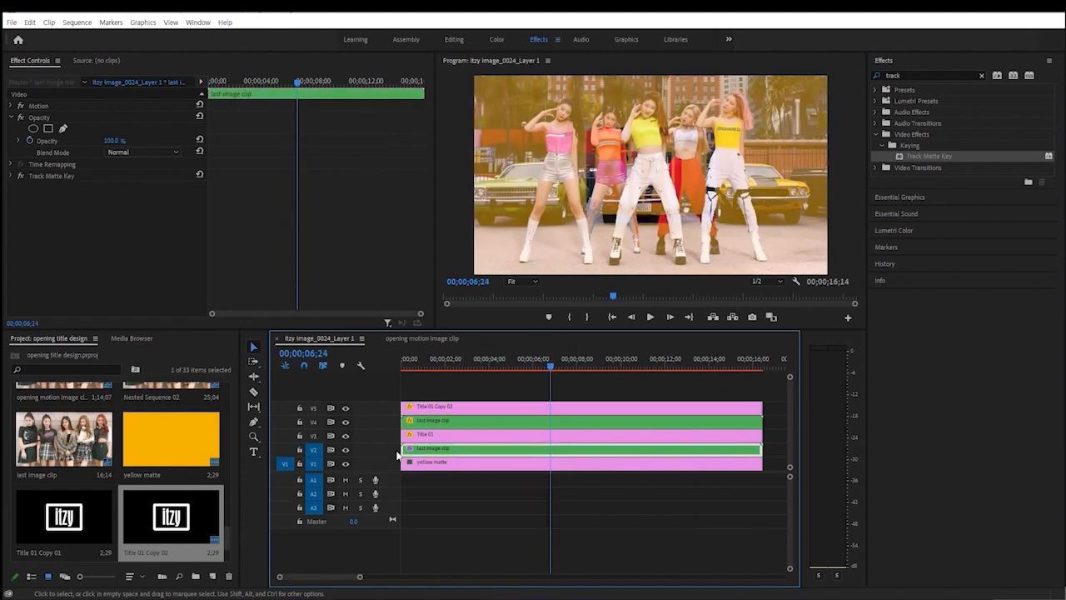
left_click(467, 421)
left_click(511, 408)
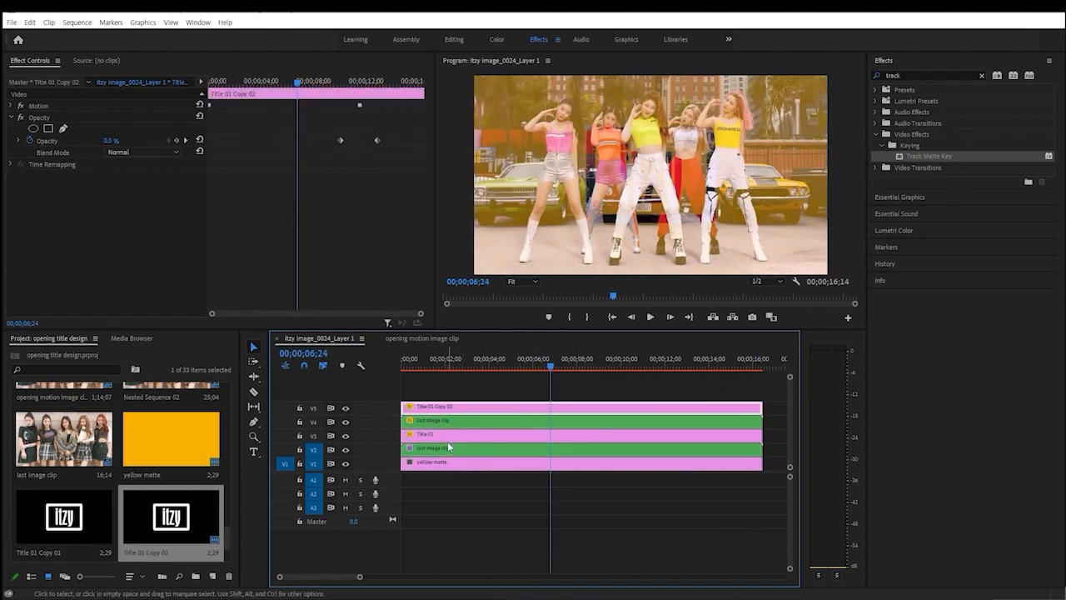
left_click(493, 450)
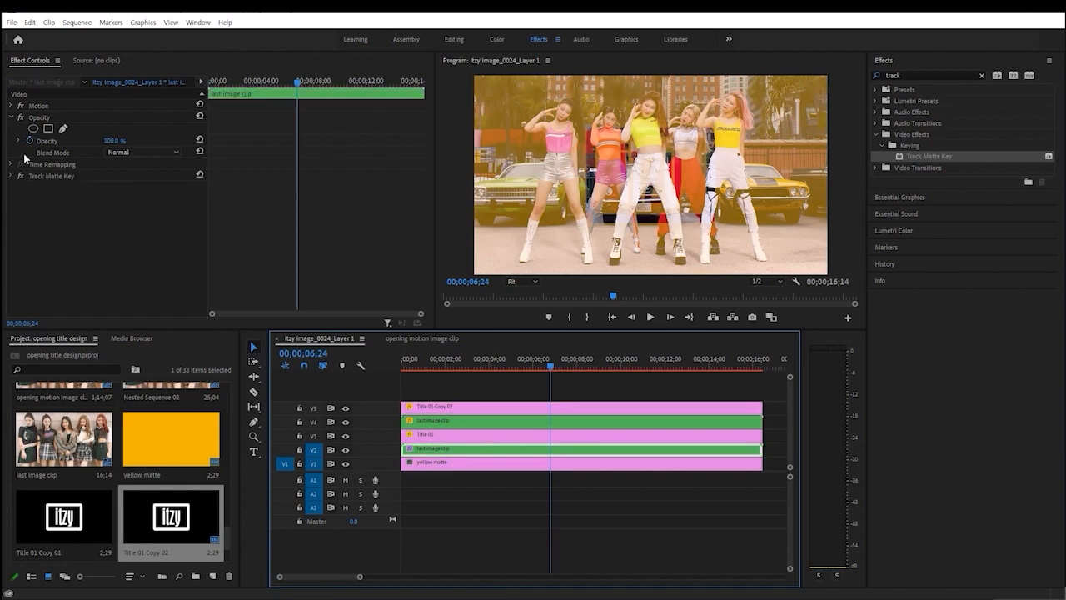
left_click(11, 105)
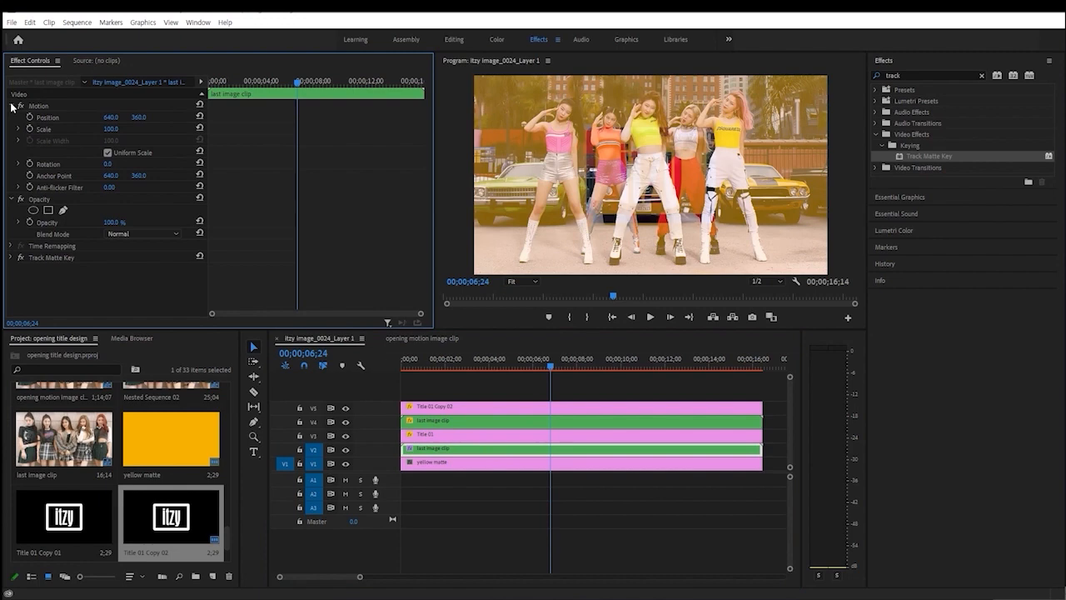
left_click(11, 105)
Step: Delay the V4 image clip's fade-out by moving its opacity keyframes to about 00;00;08;10 and 00;00;12, and play back the result
left_click(539, 426)
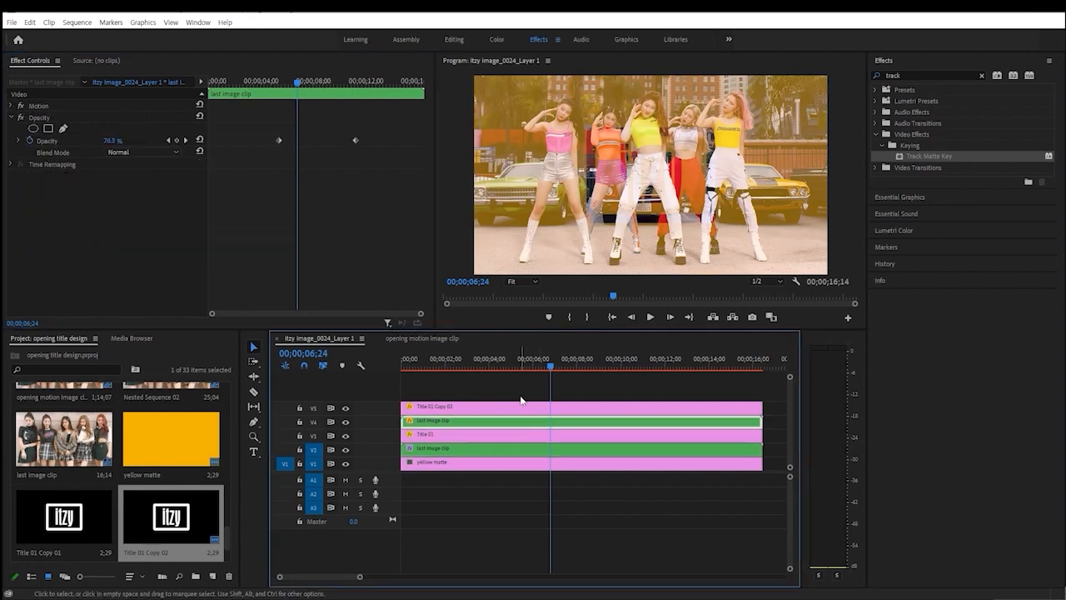
left_click_drag(279, 142, 297, 141)
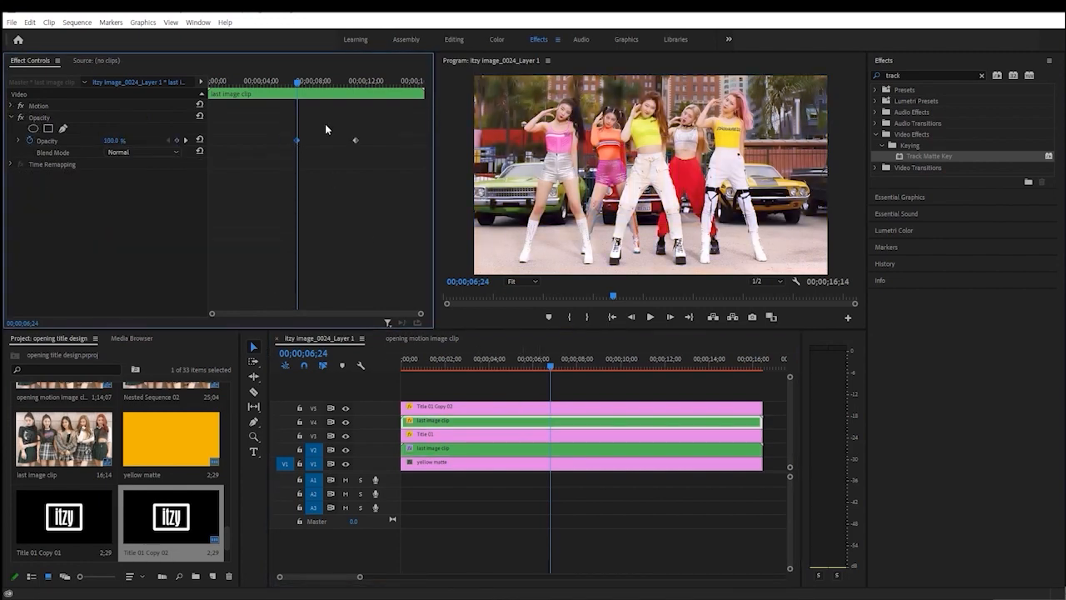
left_click_drag(550, 372, 690, 400)
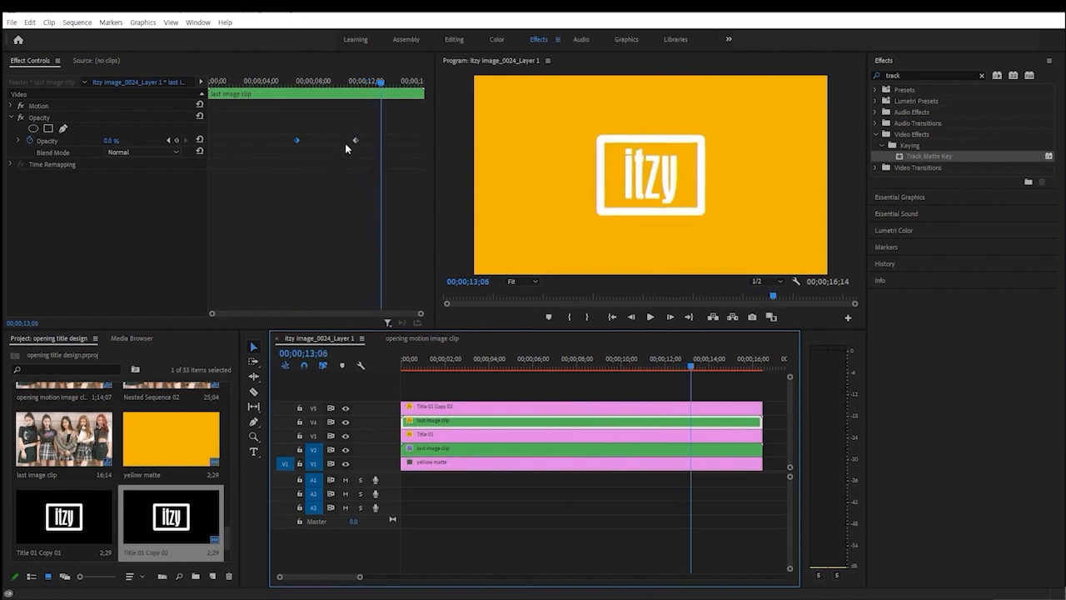
left_click_drag(355, 140, 364, 144)
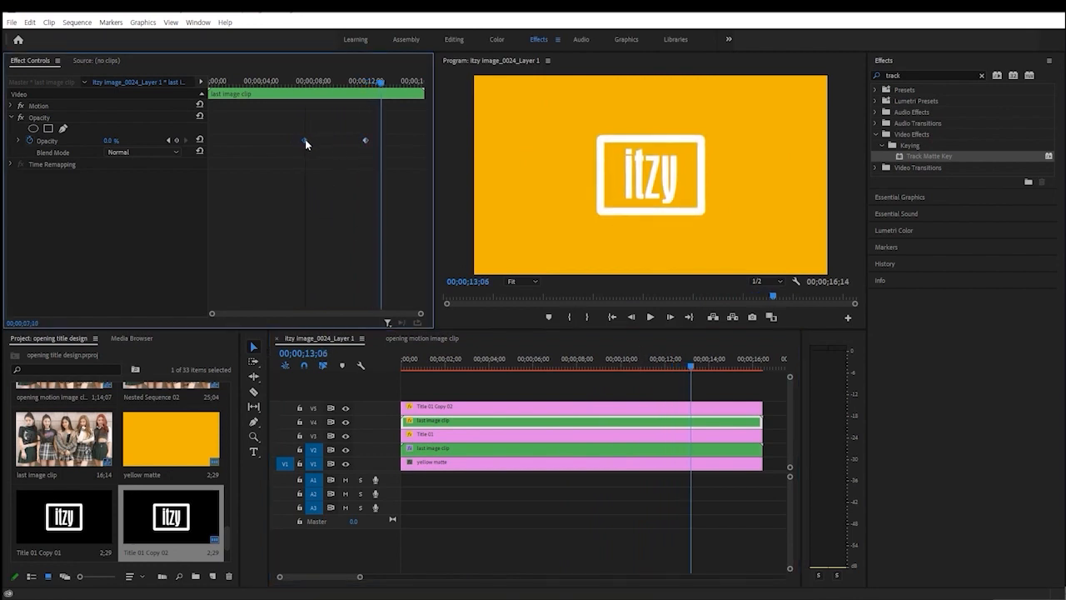
left_click_drag(490, 364, 548, 372)
key("space")
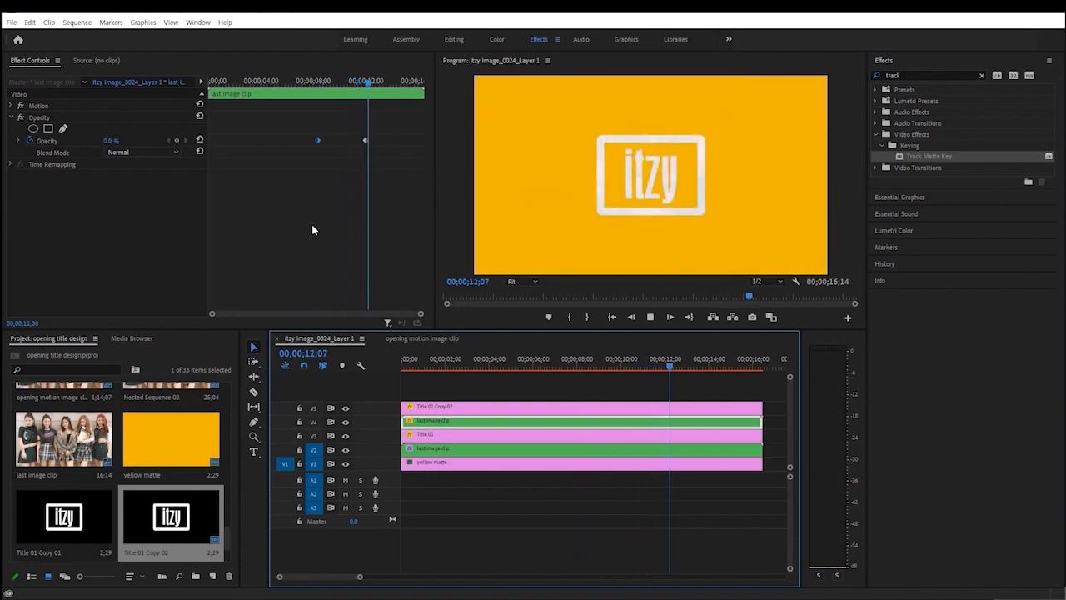
Step: Apply easing to both opacity keyframes of the V4 image clip, and play back its fade-out
left_click(335, 138)
left_click_drag(375, 130, 375, 131)
right_click(366, 141)
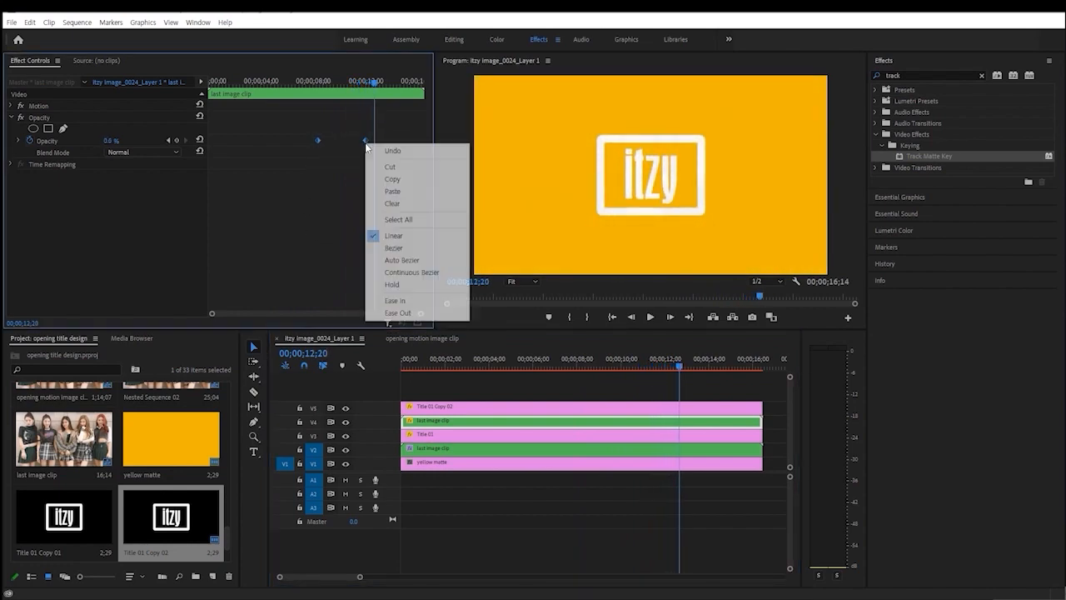
left_click(417, 268)
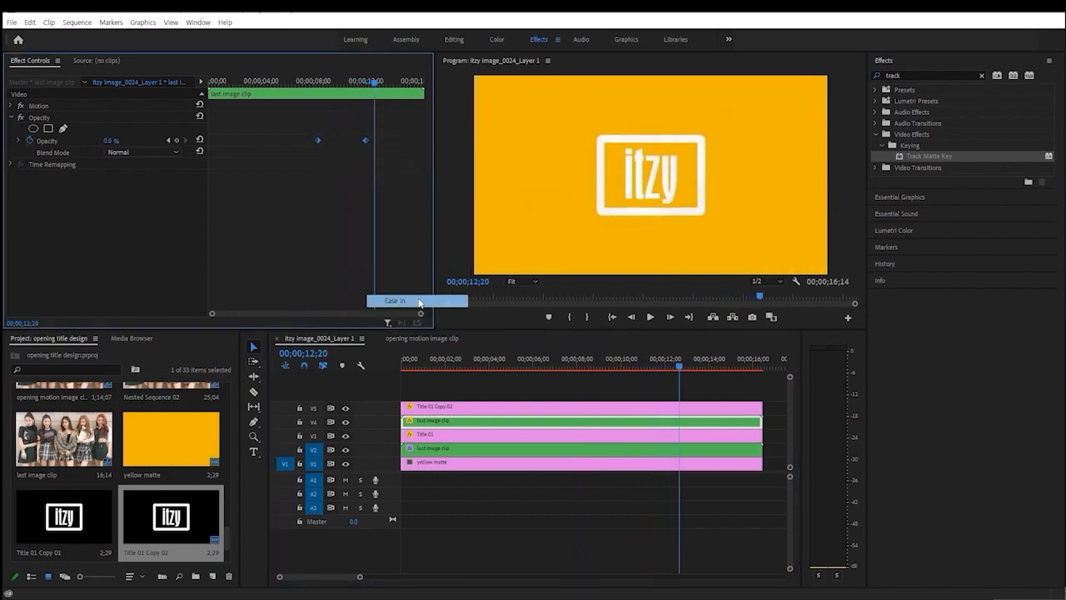
right_click(316, 141)
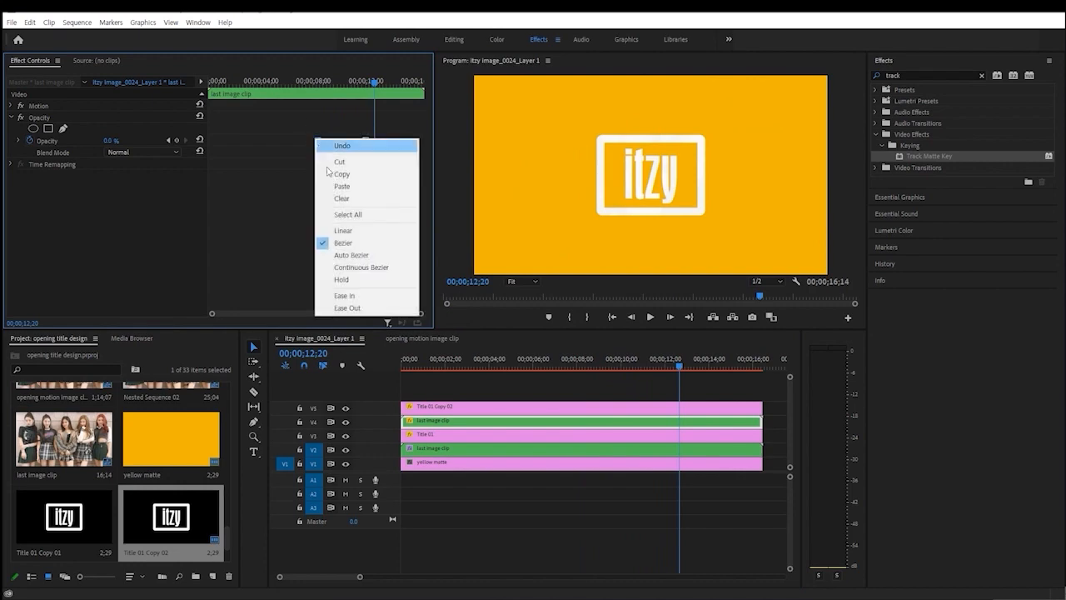
left_click(355, 290)
left_click(295, 82)
key("space")
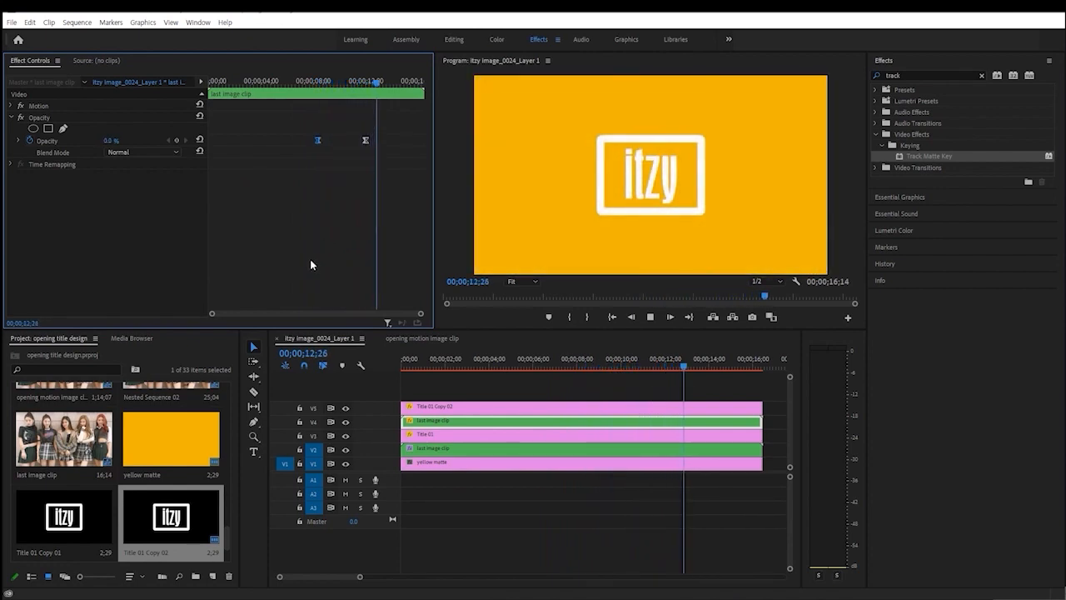
Step: Delay the V5 title copy's starting opacity keyframe to about 00;00;10;26, and scrub to the start of its fade-in
left_click(675, 408)
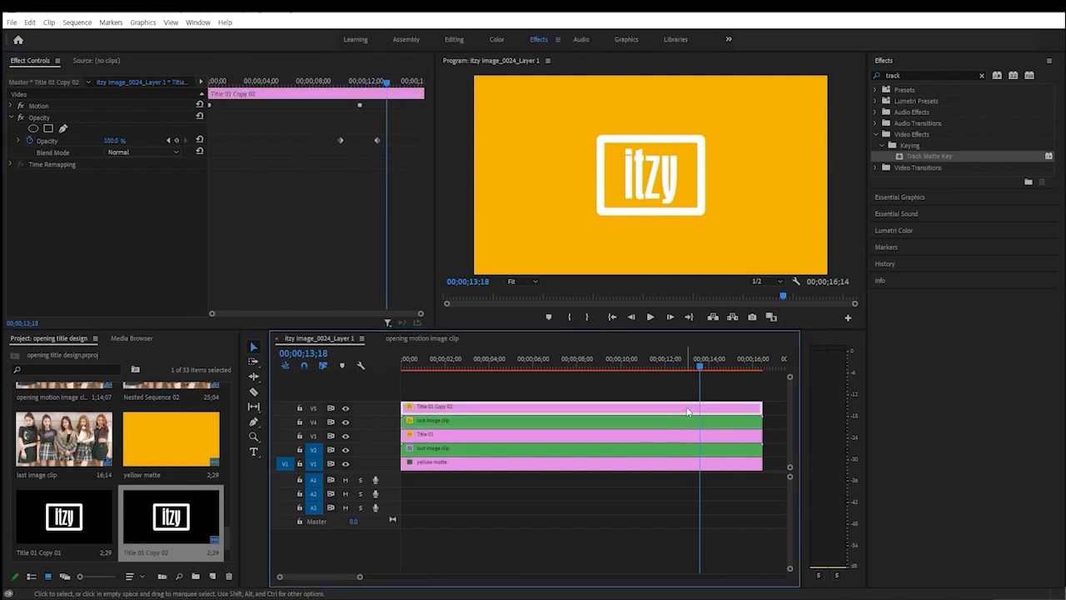
left_click_drag(322, 133, 368, 154)
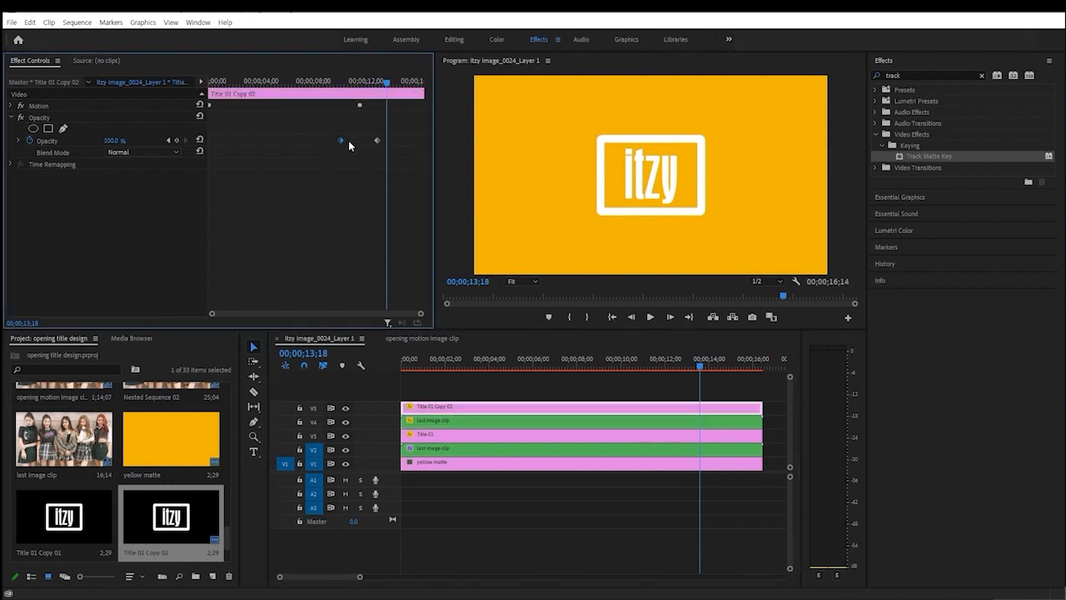
mouse_move(353, 85)
left_mouse_down()
mouse_move(286, 92)
mouse_move(347, 102)
left_mouse_up()
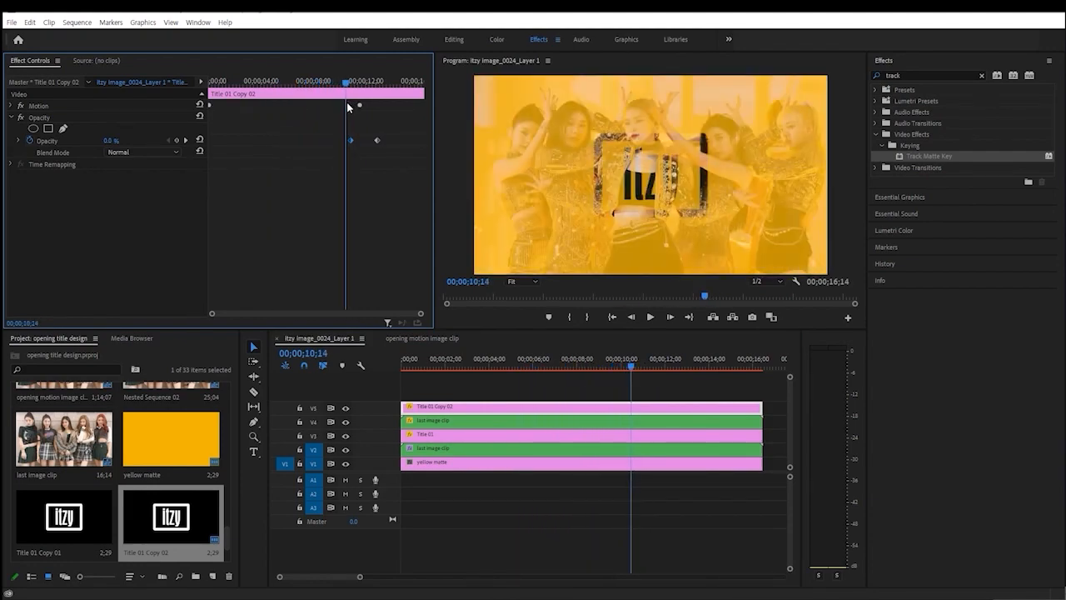
Step: Examine the V3 title's scale keyframes, and scrub through the image fade-out to about 00;00;11;12
left_click(568, 433)
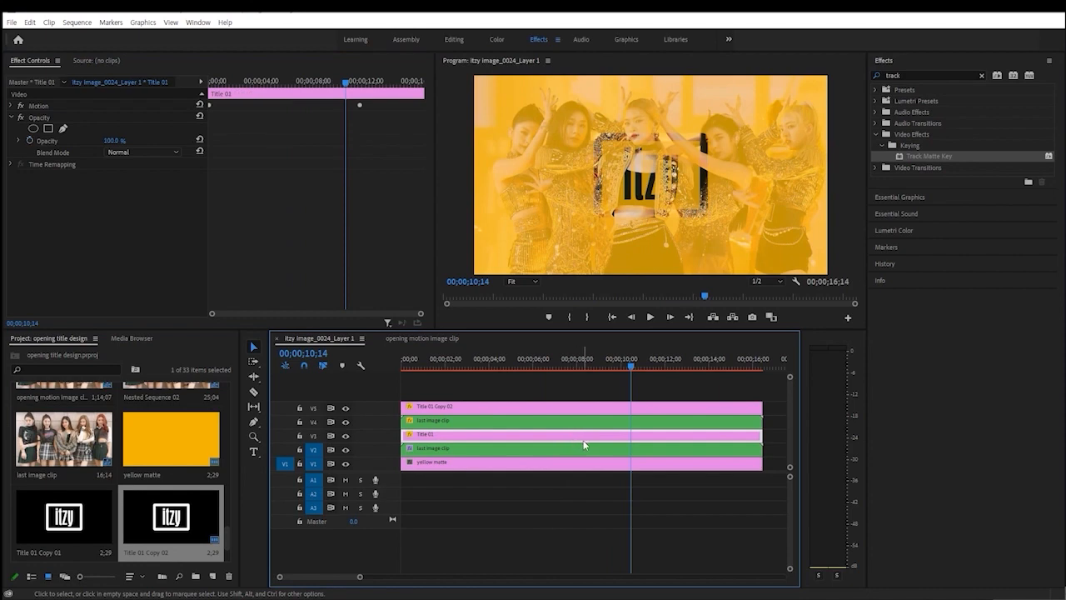
left_click(11, 105)
left_click_drag(359, 131, 355, 122)
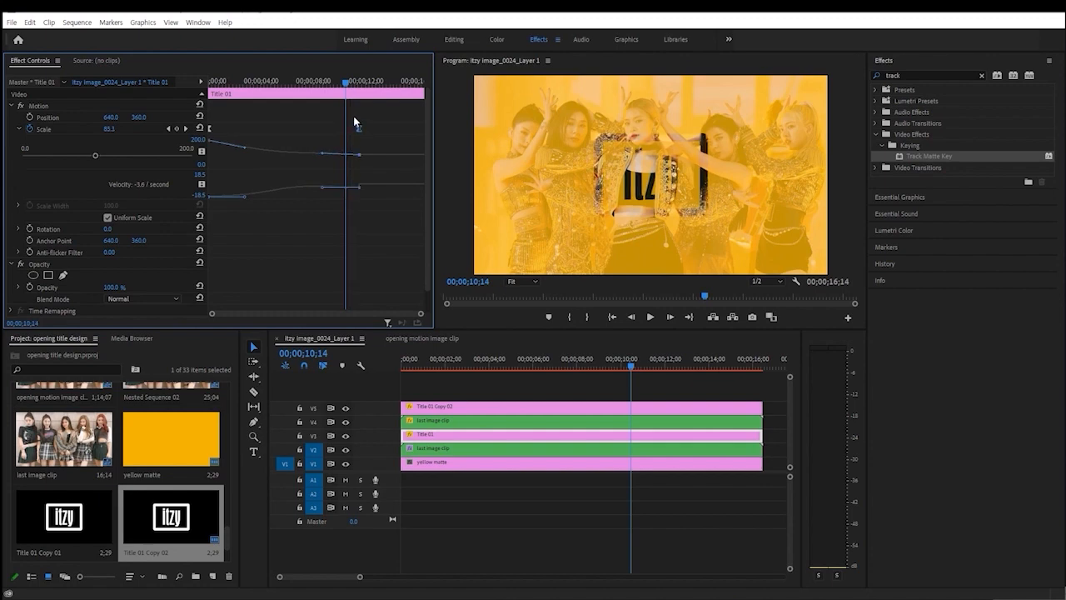
left_click(12, 107)
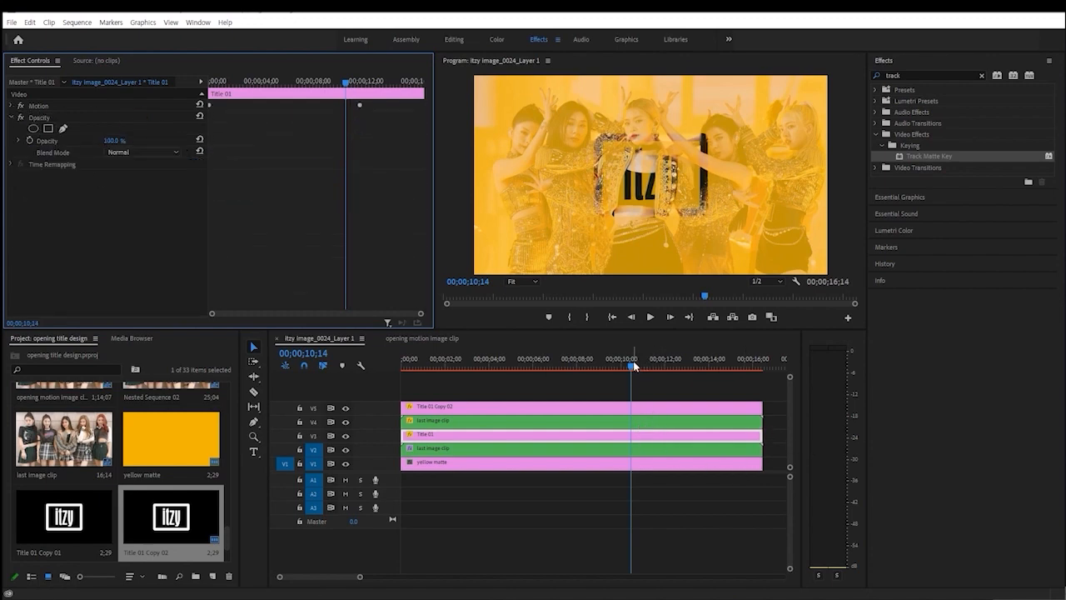
mouse_move(631, 368)
left_mouse_down()
mouse_move(601, 371)
mouse_move(669, 381)
mouse_move(651, 373)
left_mouse_up()
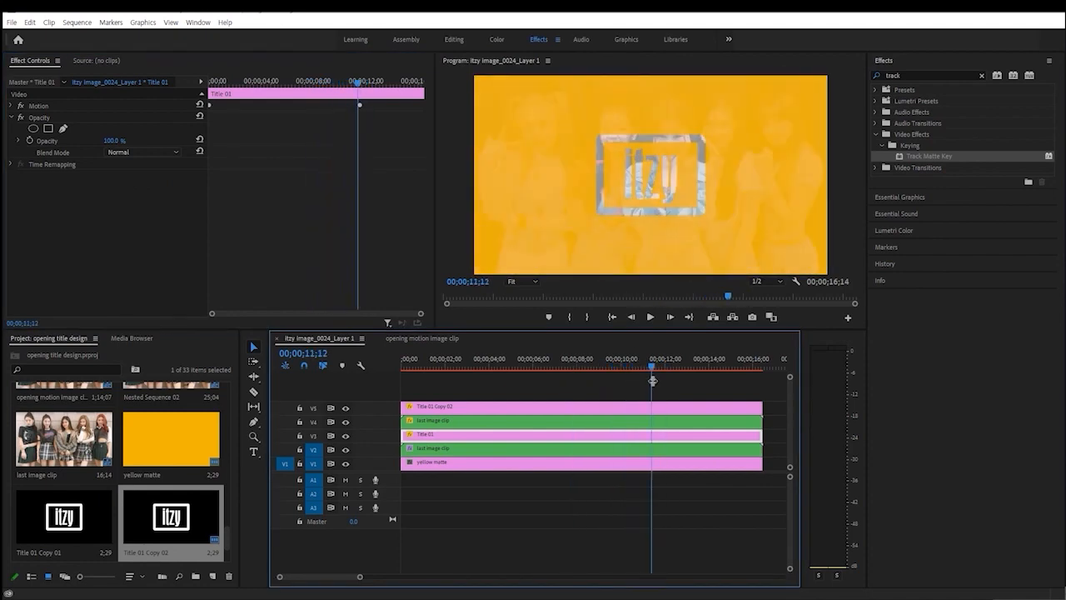
Step: Lengthen the V4 image clip's fade-out by moving its ending opacity keyframe to about 00;00;13, and play it back
left_click(620, 423)
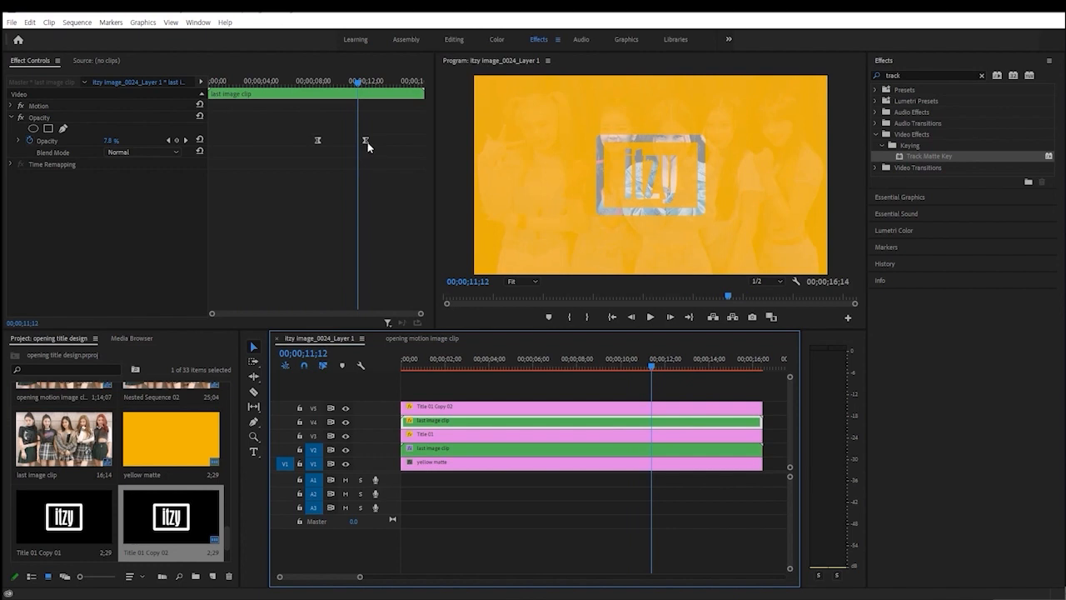
left_click_drag(365, 139, 369, 146)
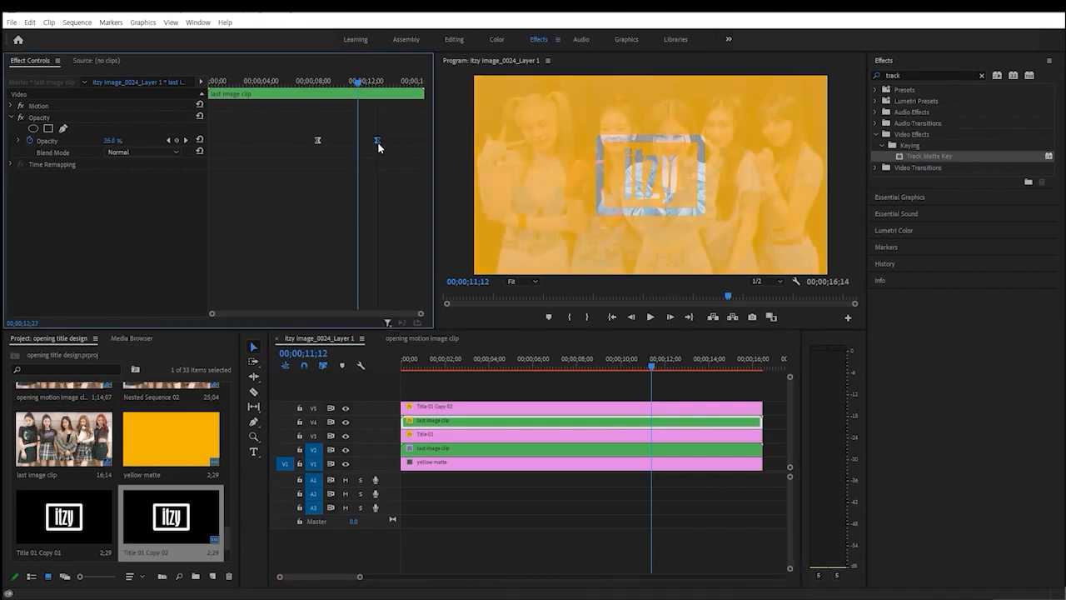
key("space")
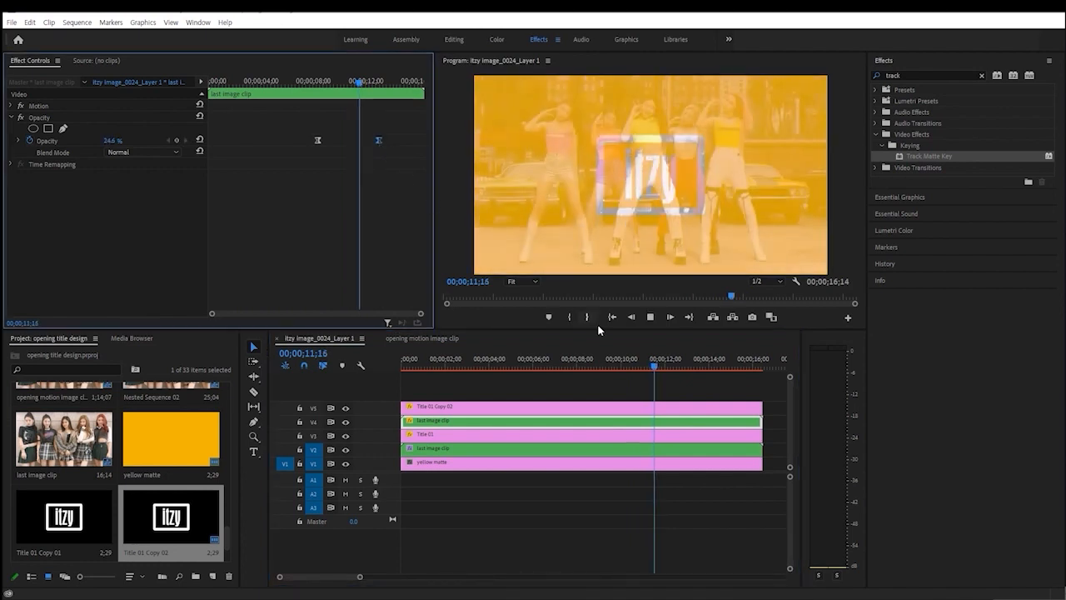
key("space")
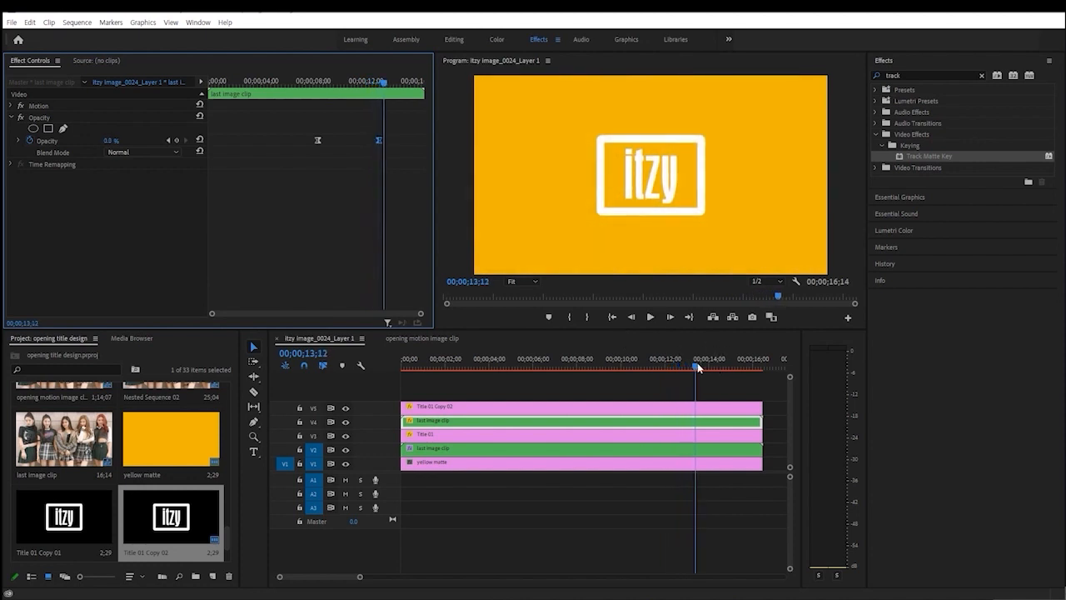
Step: Move the V5 title copy's opacity keyframes to about 00;00;11;16 and 00;00;14;05, and play back the fade-in
left_click(679, 407)
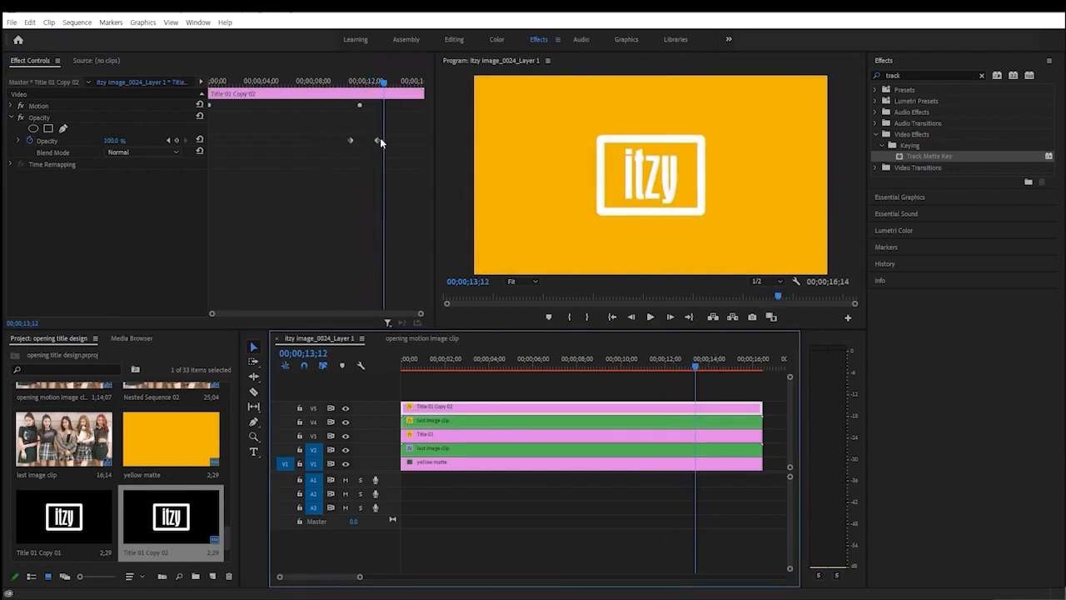
left_click_drag(379, 139, 393, 142)
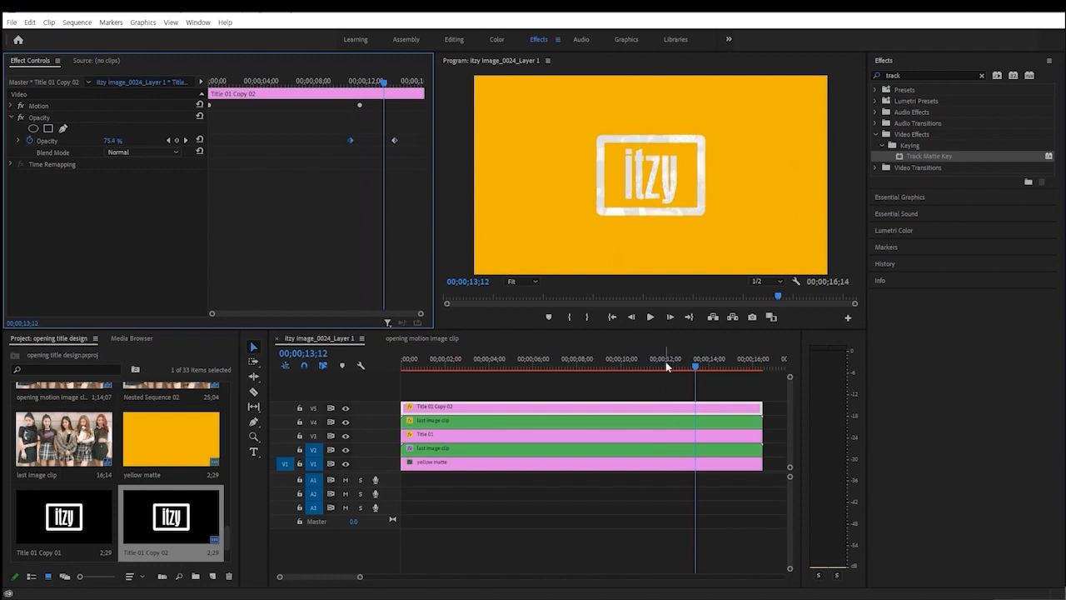
left_click(665, 363)
key("space")
left_click(350, 140)
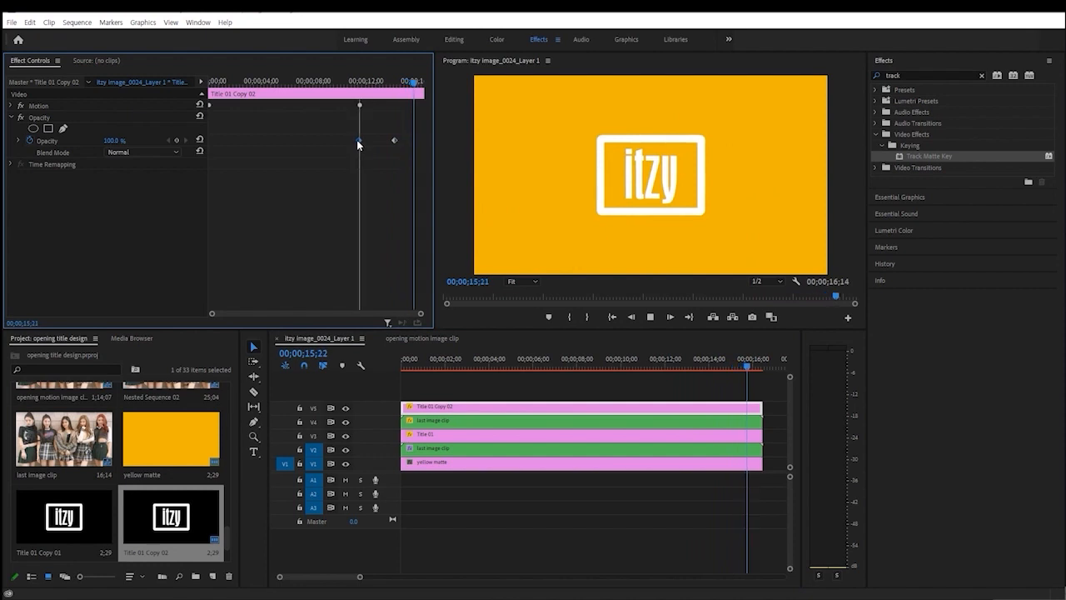
left_click(656, 359)
key("space")
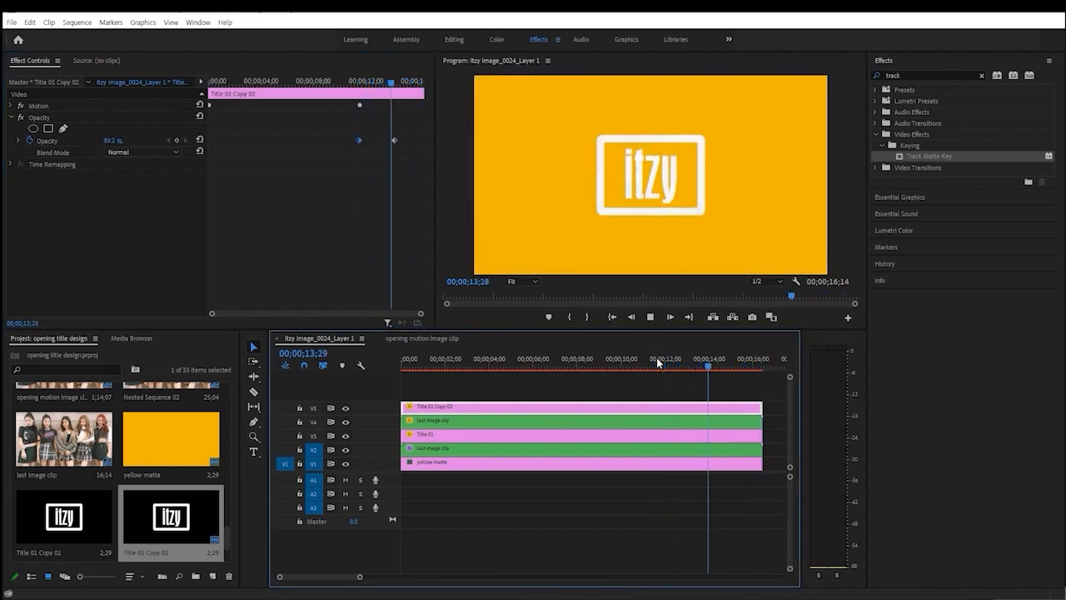
Step: Shift both of the V5 title copy's opacity keyframes later, to about 00;00;12;17 and 00;00;15;08, and play back the ending
left_click(348, 150)
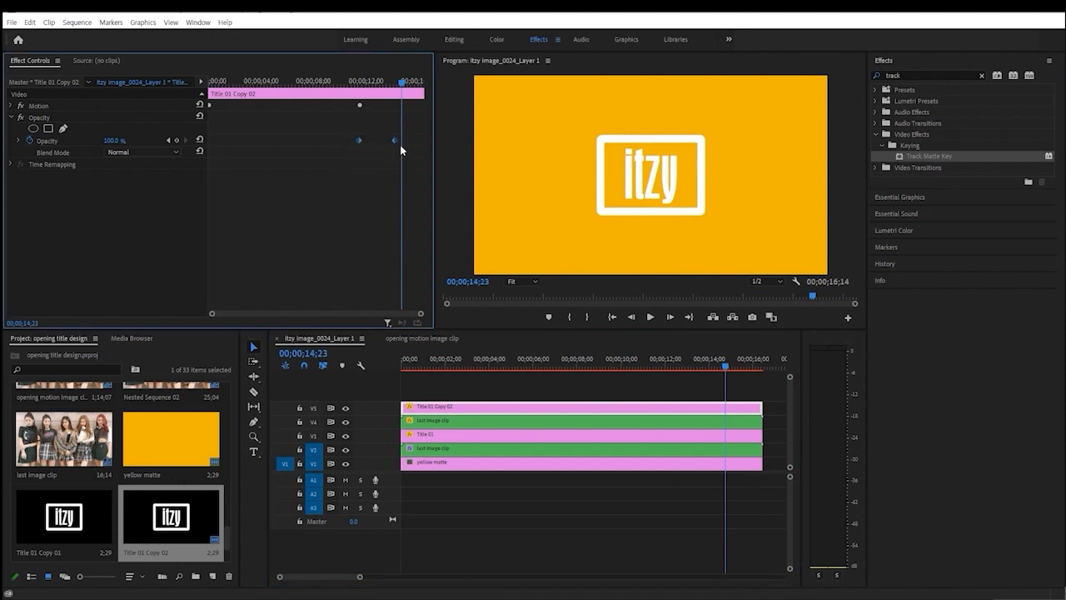
left_click(664, 366)
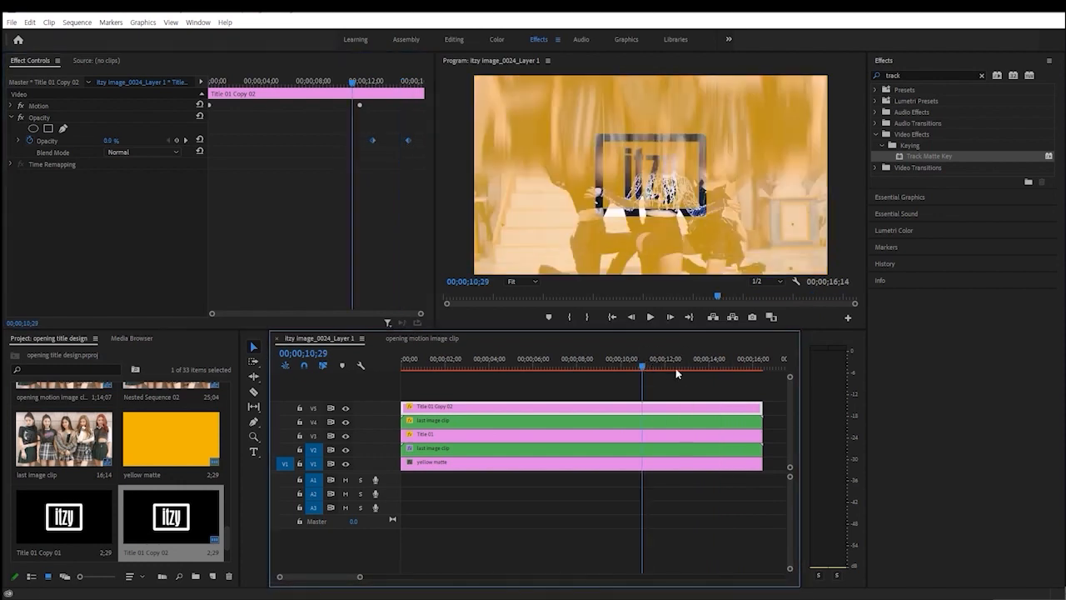
key("space")
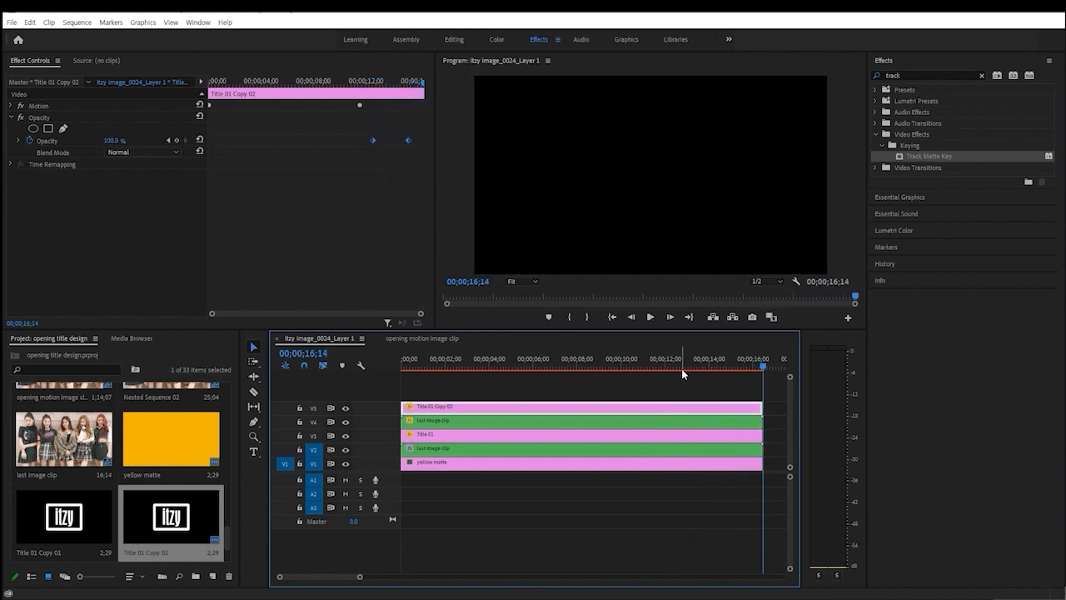
Step: Create a 1280 × 720 legacy title named black bar, with the playhead at 00;00;06;25
left_click(517, 366)
mouse_move(545, 366)
left_mouse_down()
mouse_move(582, 368)
mouse_move(401, 368)
mouse_move(587, 383)
mouse_move(450, 374)
mouse_move(551, 379)
left_mouse_up()
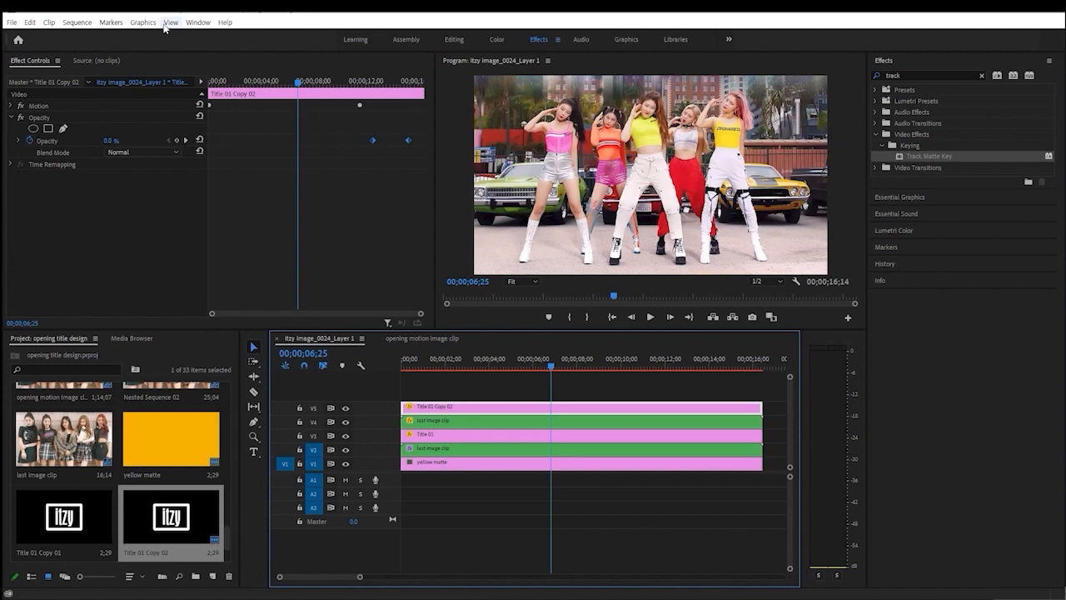
left_click(11, 23)
mouse_move(26, 36)
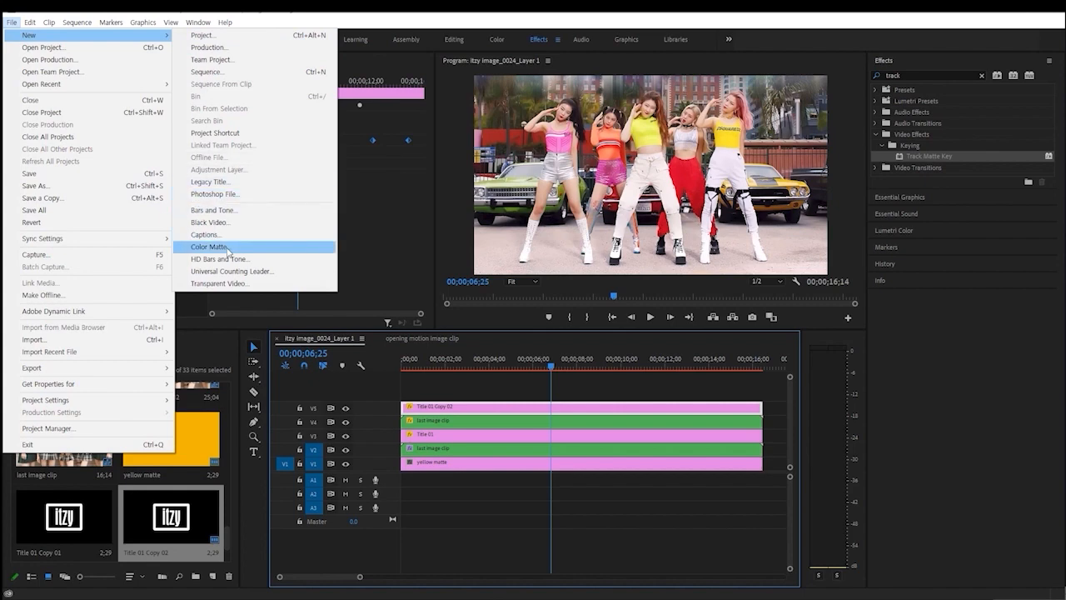
left_click(210, 181)
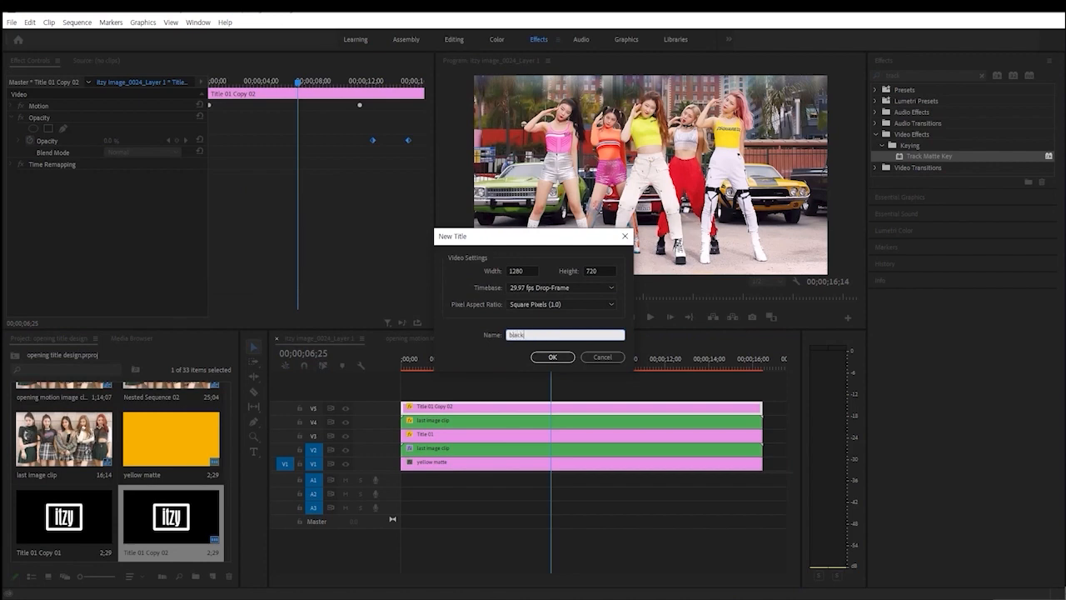
key("Return")
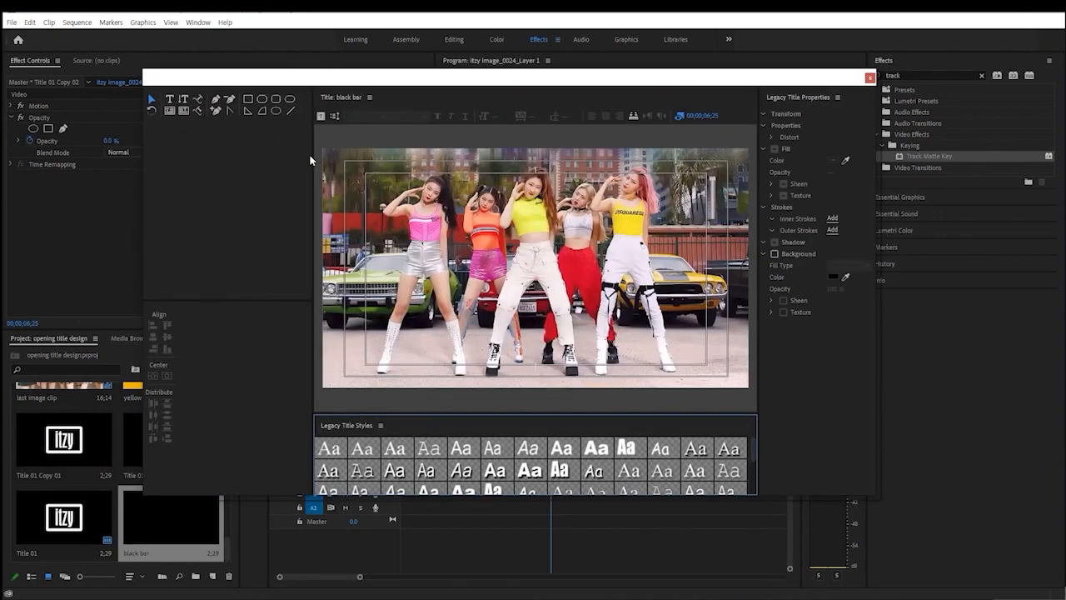
Step: Draw a full-width rectangle about 1316 × 63 pixels along the frame's upper edge in the title, and fill it with black
left_click_drag(312, 156, 197, 166)
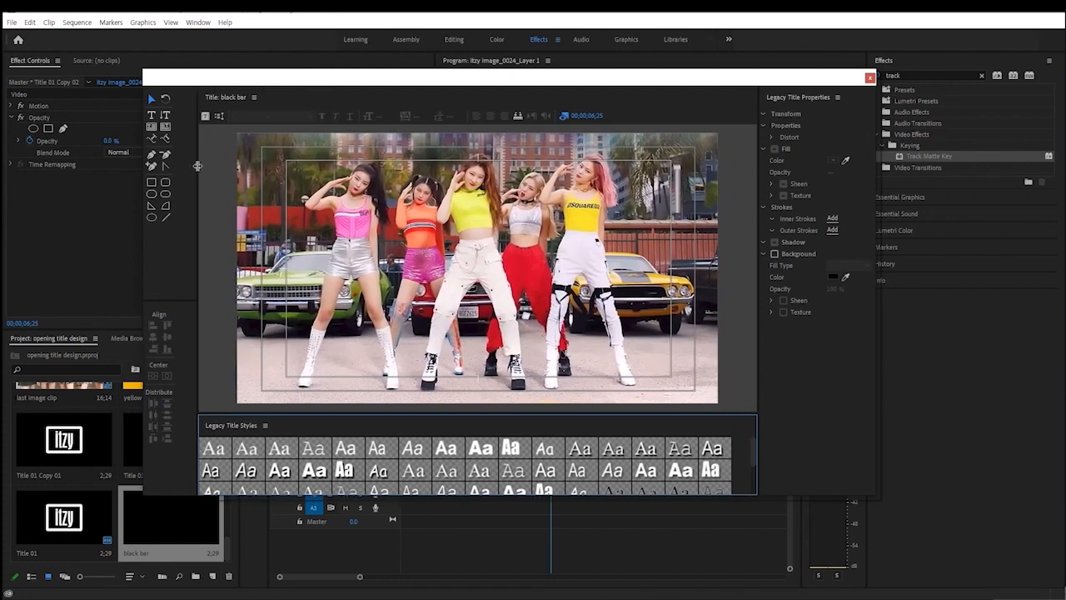
left_click(150, 184)
left_click_drag(227, 130, 723, 153)
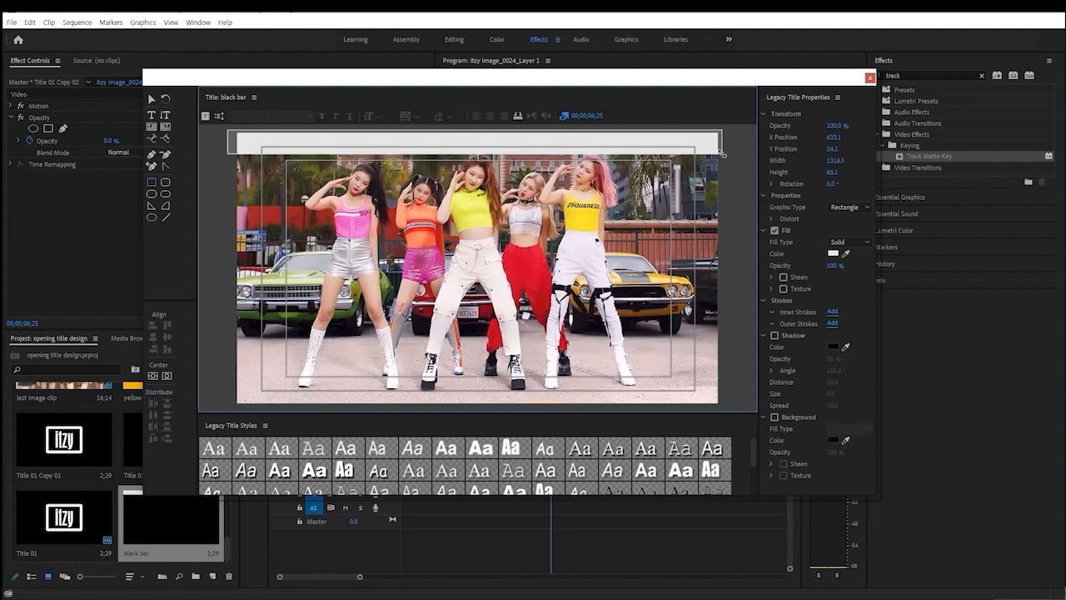
left_click(833, 254)
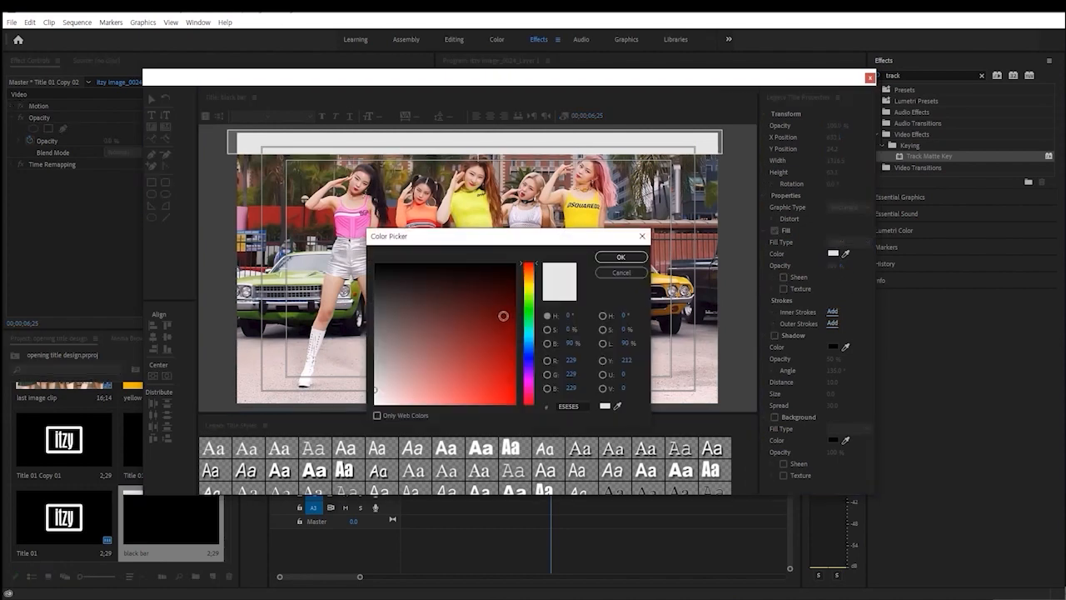
left_click(618, 257)
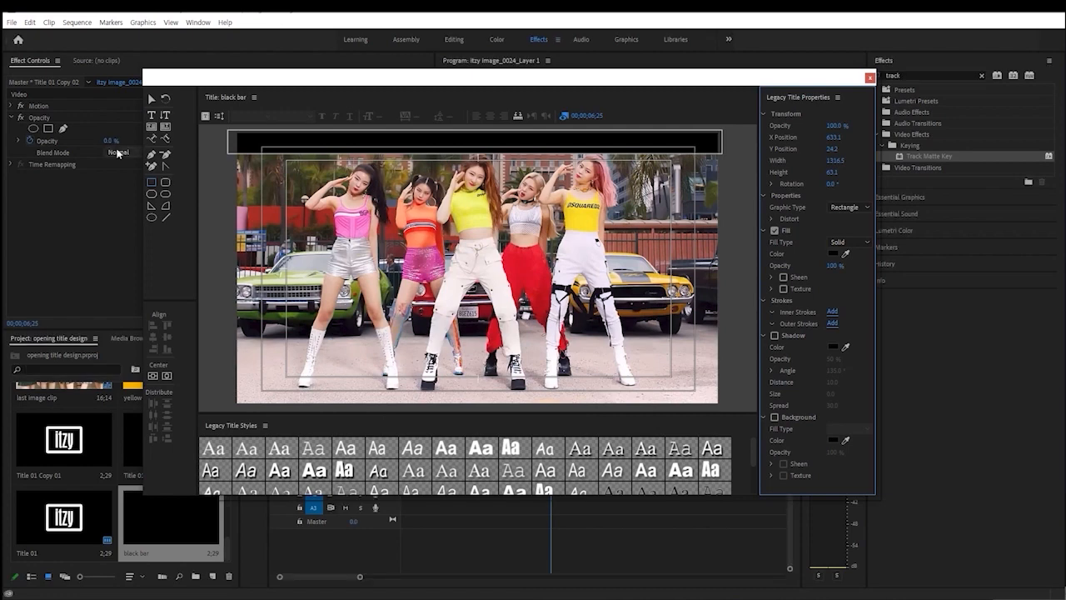
Step: Duplicate the black bar onto the frame's lower edge at about Y 698, and close the title editor
left_click(151, 99)
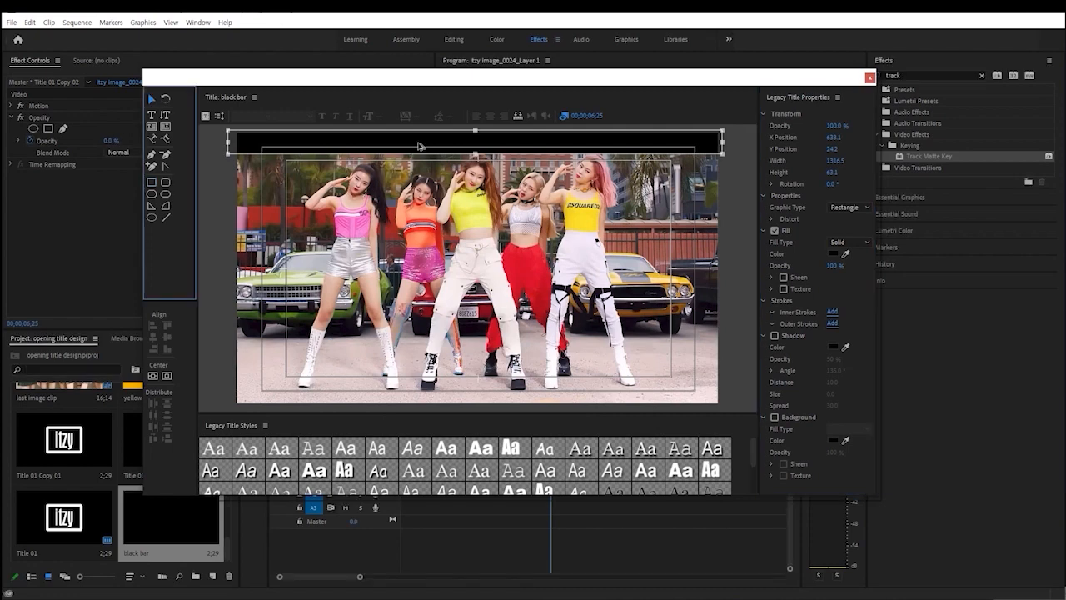
left_click_drag(419, 146, 414, 399)
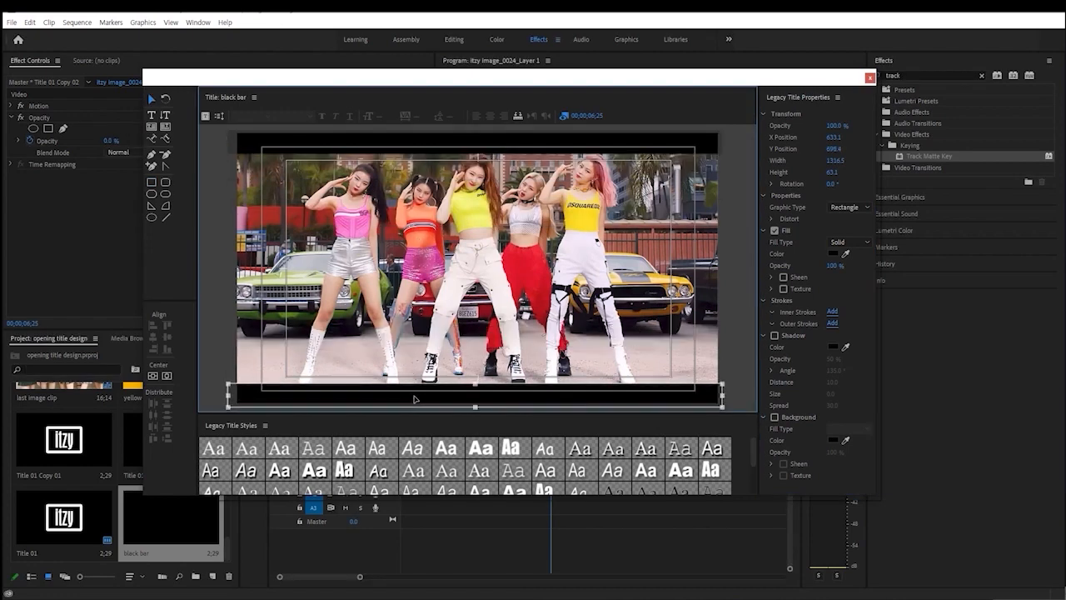
left_click(736, 239)
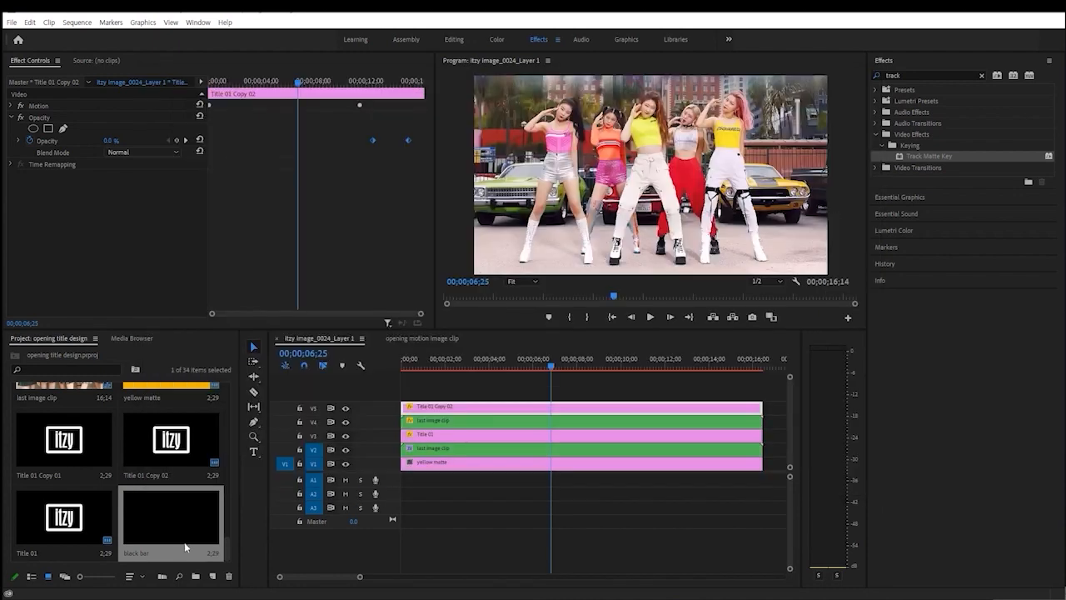
Step: Place the black bar title on a new V6 track from the sequence start, and extend it to the end of the other clips
left_click_drag(168, 531, 403, 393)
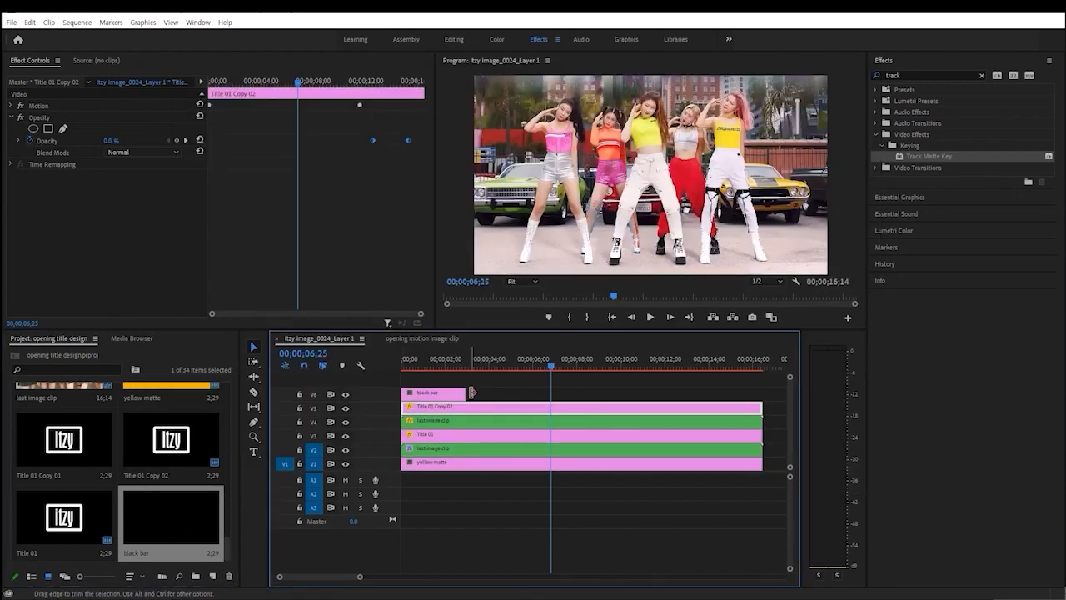
left_click_drag(468, 393, 762, 394)
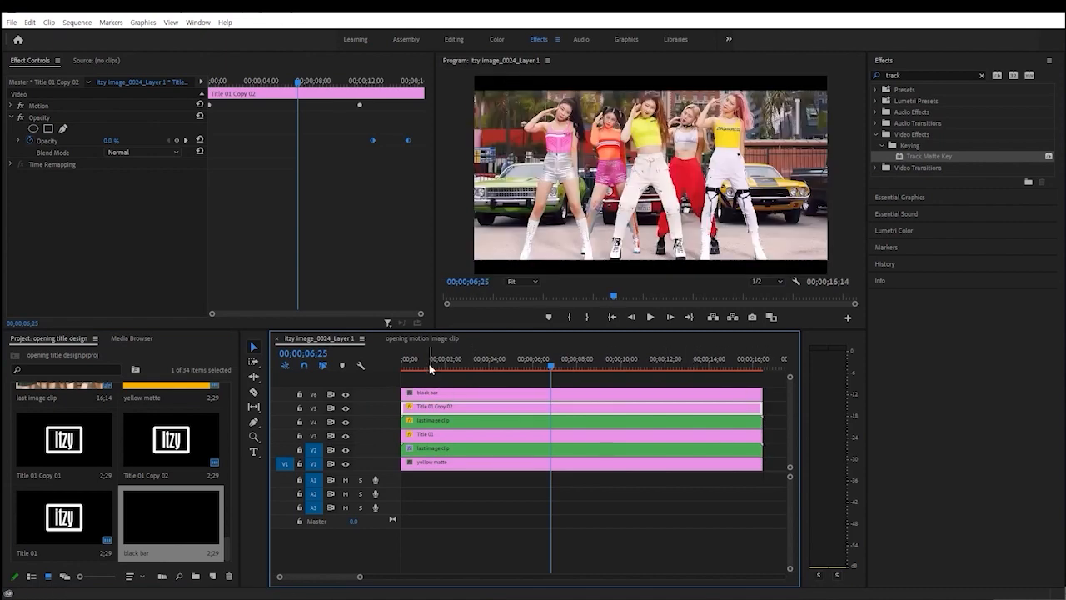
Step: Play back the opening title from the sequence start and review the itzy text transition around 00;00;09;25
key("Home")
key("space")
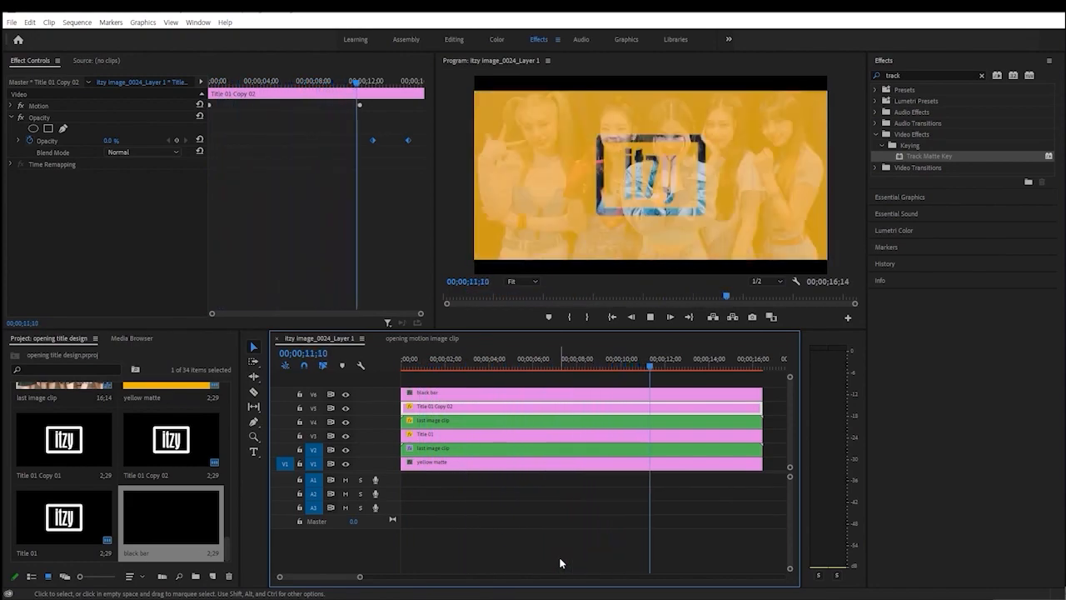
left_click_drag(618, 365, 580, 369)
key("space")
key("space")
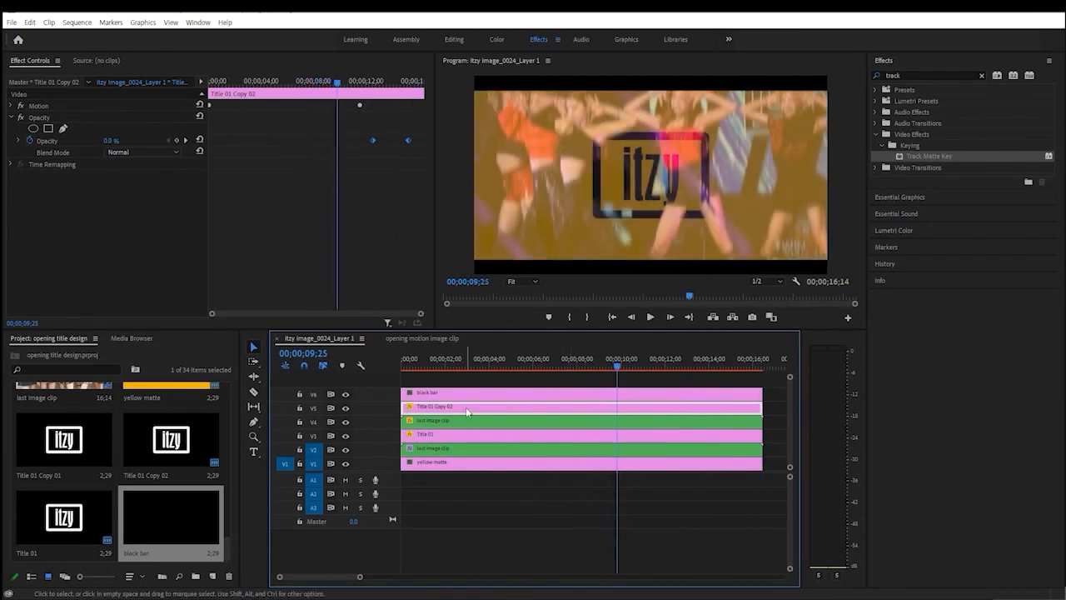
Step: Try retiming the starting Scale keyframe of Title 01 Copy 02 to about 00;00;08;00
left_click(12, 107)
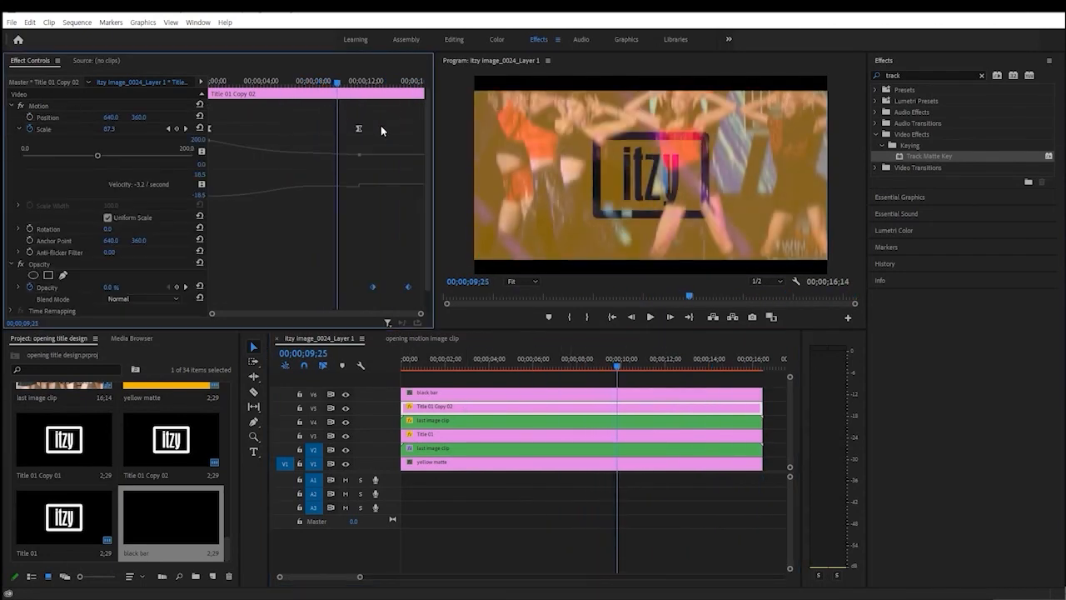
left_click_drag(337, 84, 204, 88)
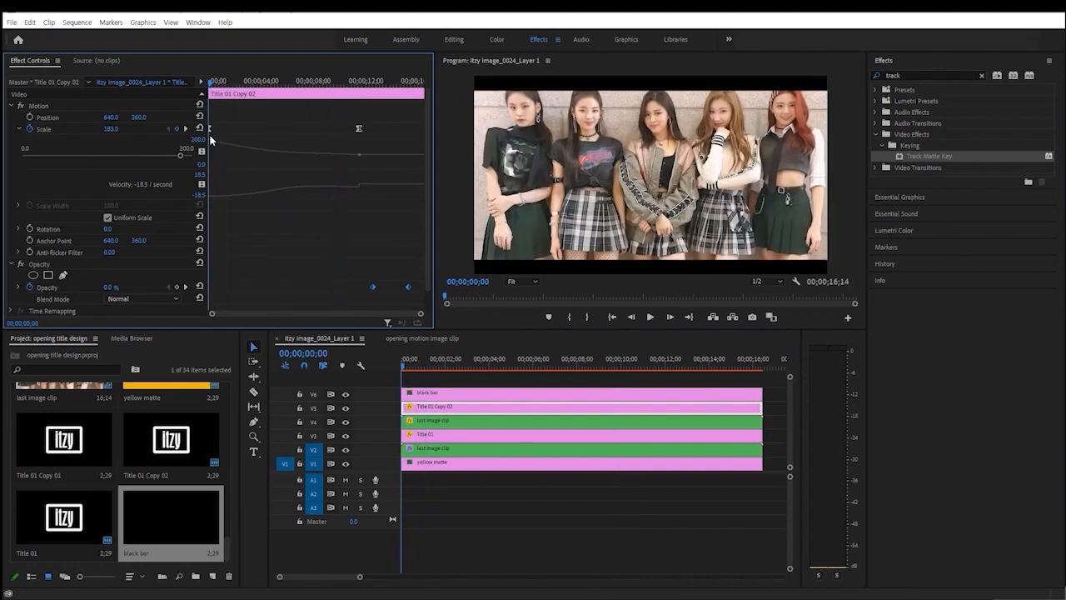
key("space")
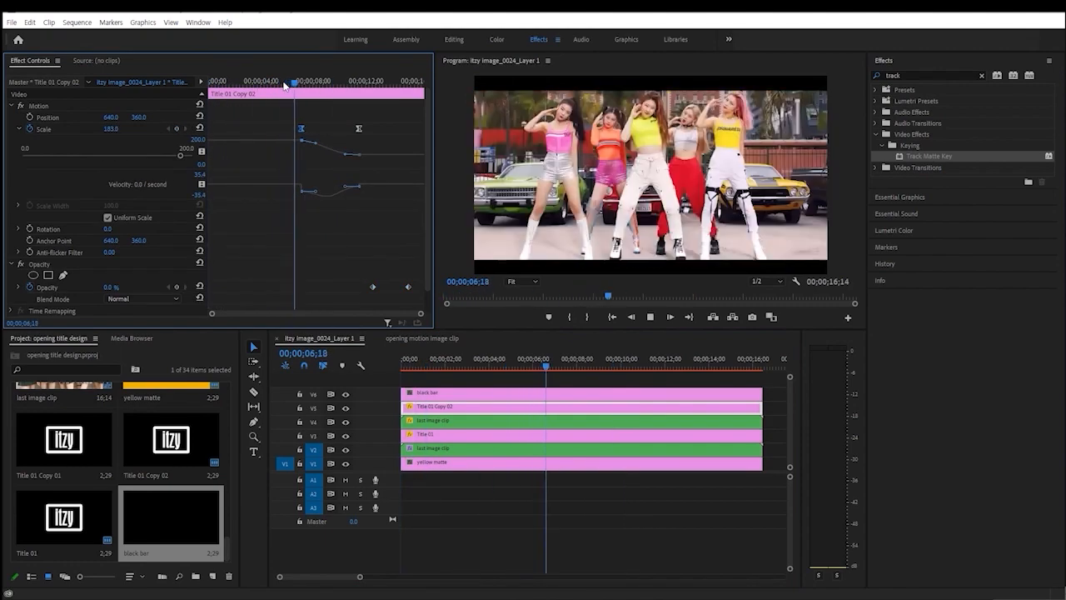
left_click_drag(313, 85, 332, 86)
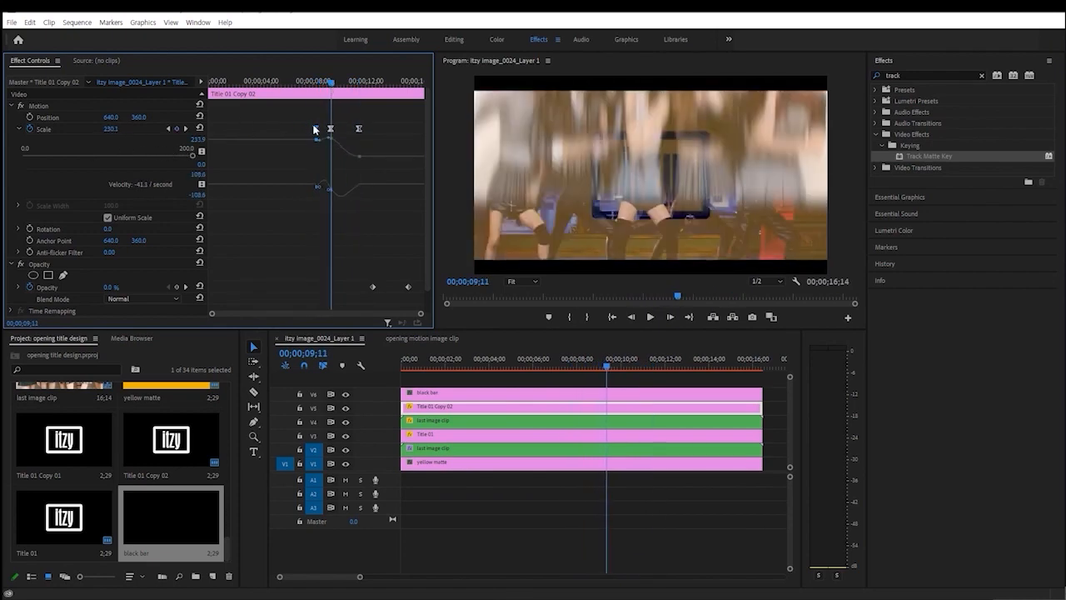
key("ctrl+z")
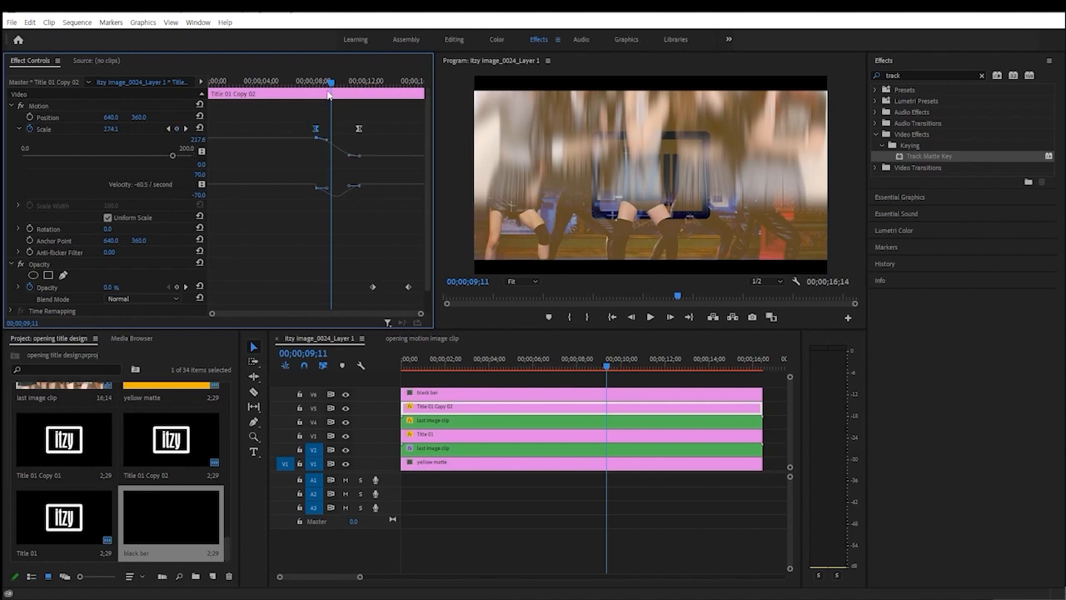
left_click_drag(330, 85, 313, 91)
Step: Replace the Scale keyframes on Title 01 Copy 02 with 217.6 at 00;00;10;23 and 100 at 00;00;14;02
left_click(29, 128)
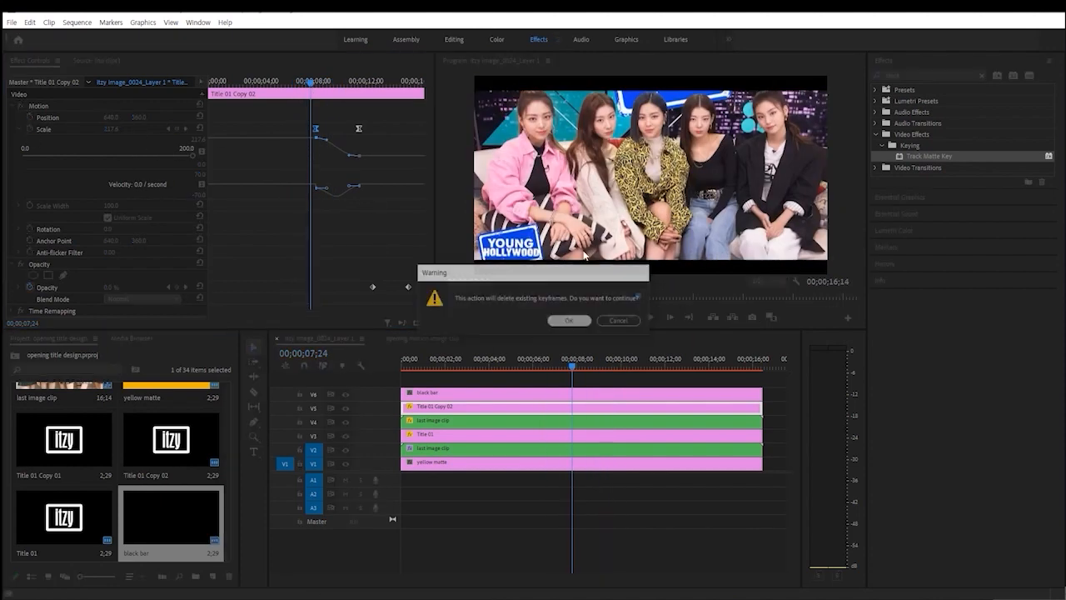
left_click(566, 316)
left_click(571, 367)
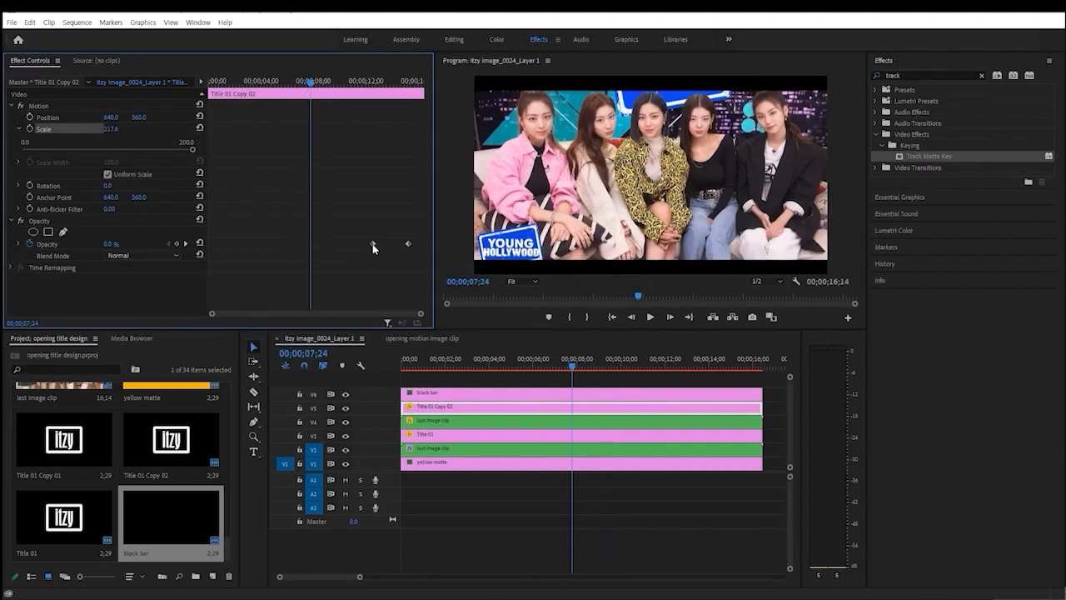
left_click_drag(312, 84, 349, 86)
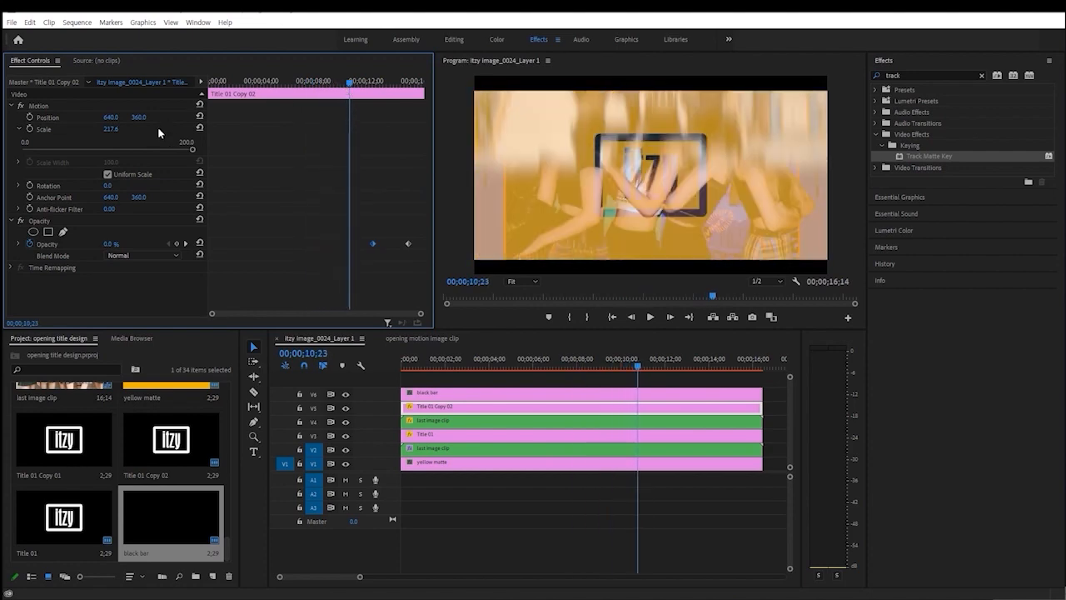
left_click(29, 129)
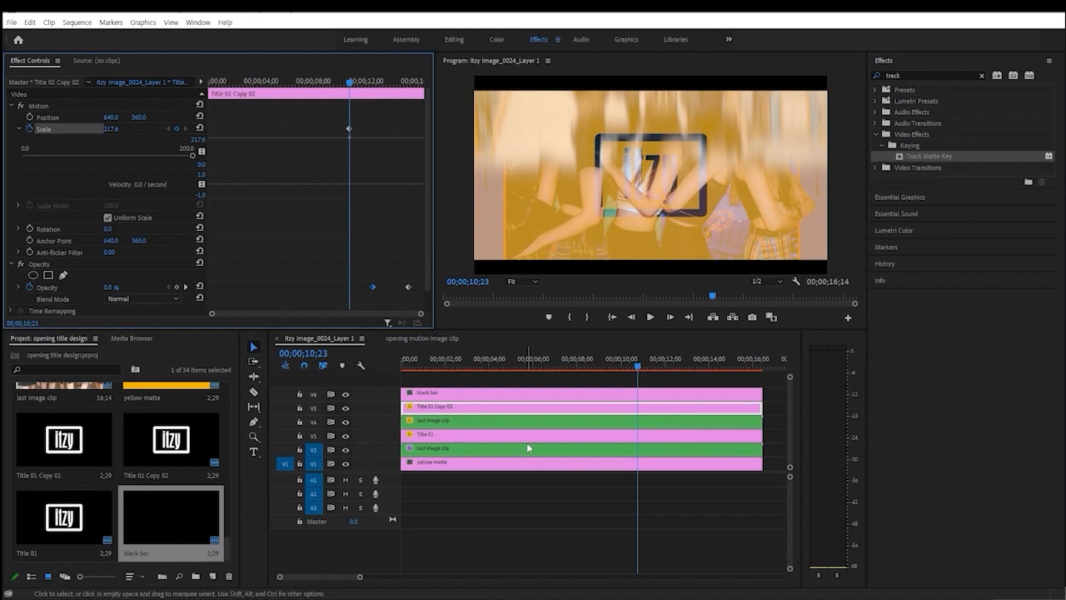
left_click_drag(350, 100, 393, 100)
type("100")
key("Return")
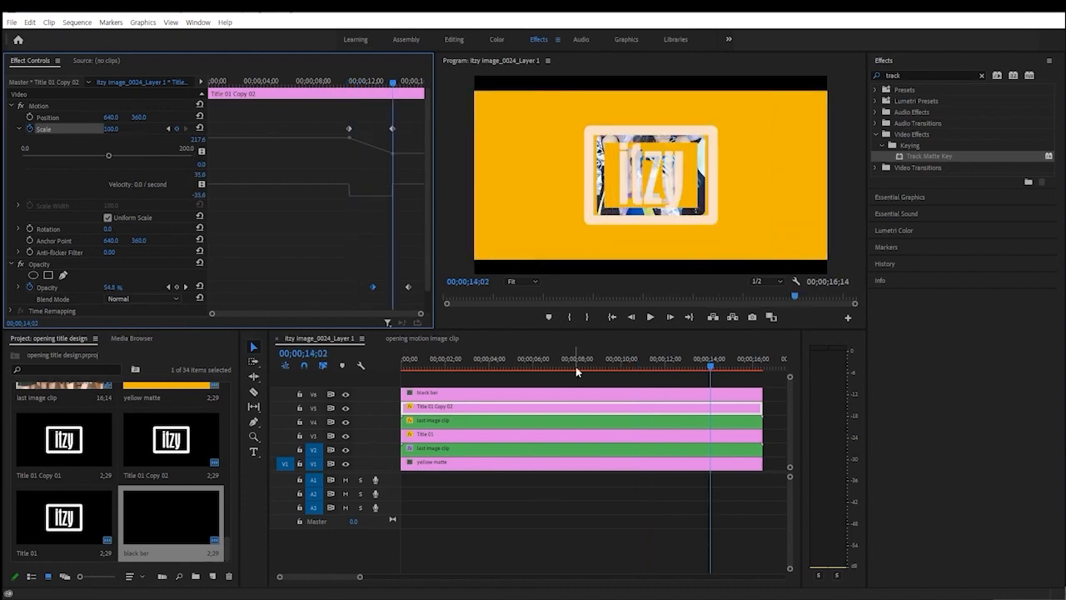
Step: Clear the Scale keyframes on the V3 Title 01 clip and add a new one of 100 at 00;00;14;02
left_click(572, 432)
left_click(31, 129)
left_click(554, 317)
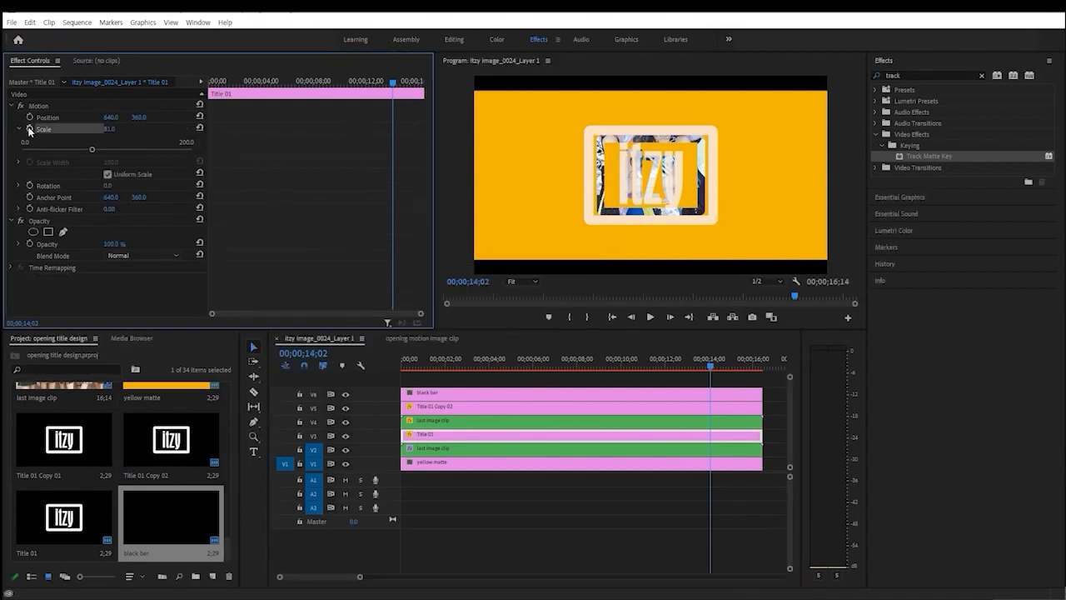
type("100")
key("Return")
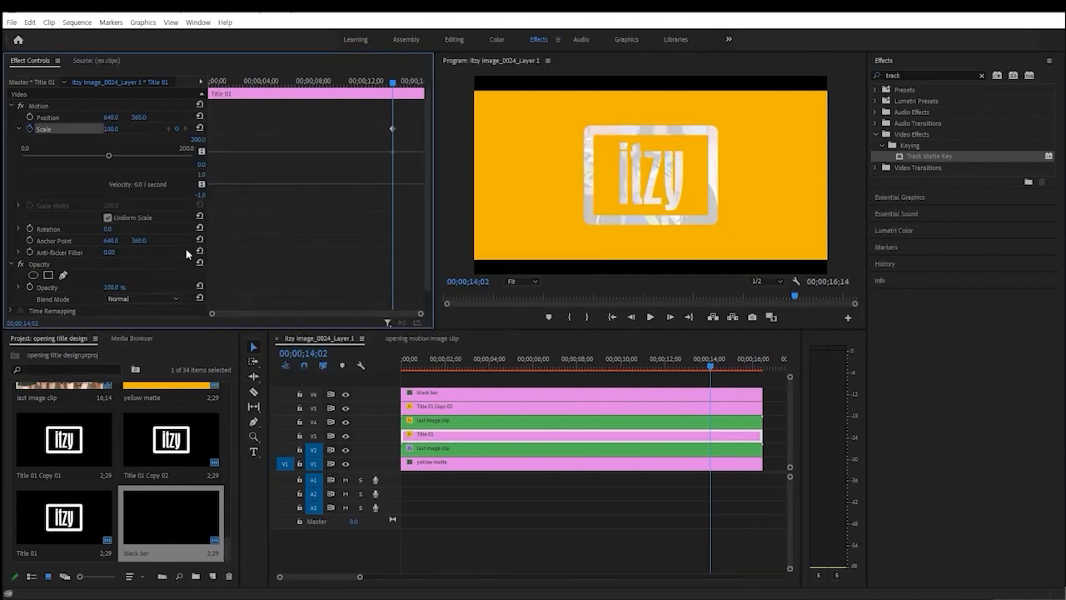
Step: Add a Scale keyframe of 300 to Title 01 at 00;00;10;23, the starting keyframe time of Title 01 Copy 02
left_click(653, 405)
left_click_drag(393, 82, 349, 84)
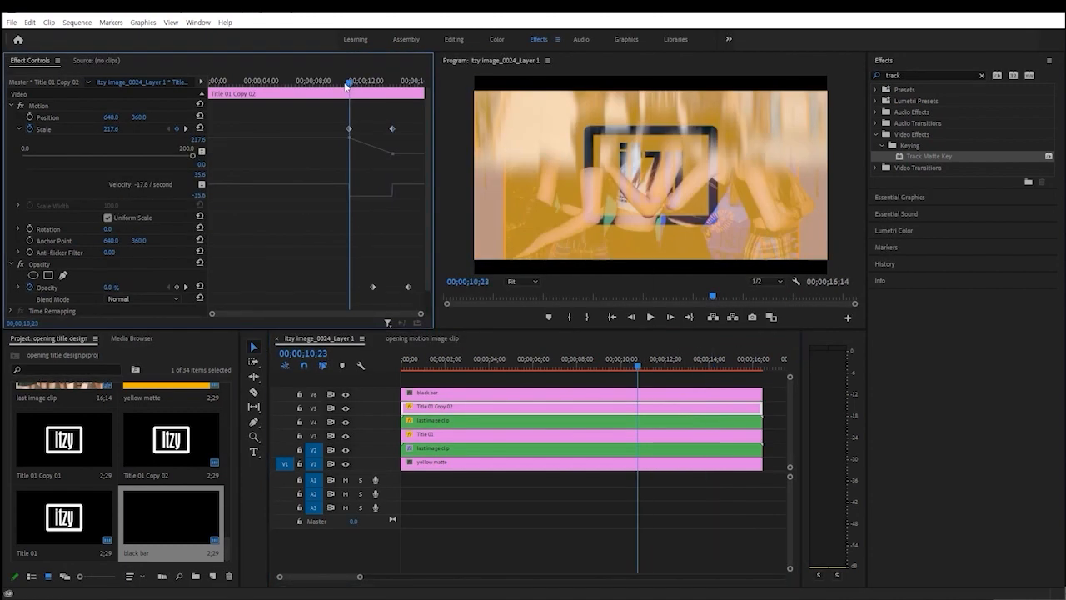
left_click(656, 437)
left_click(662, 405)
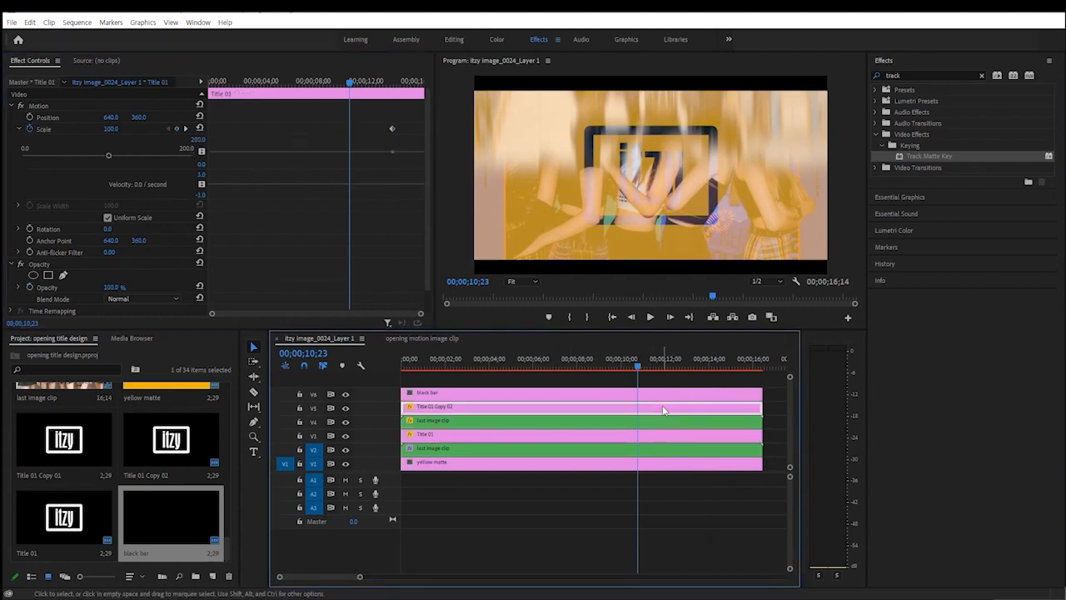
left_click(113, 129)
key("Return")
left_click(605, 434)
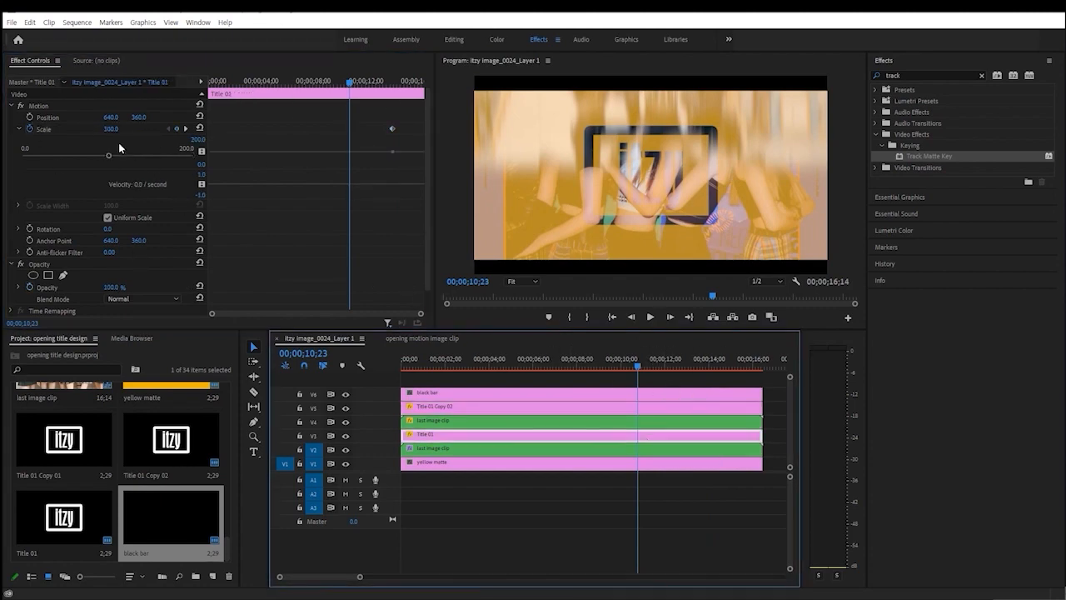
left_click(113, 129)
type("300")
key("Return")
Step: Play back the shrinking itzy title to check its scale animation against the white copy
left_click(654, 369)
key("space")
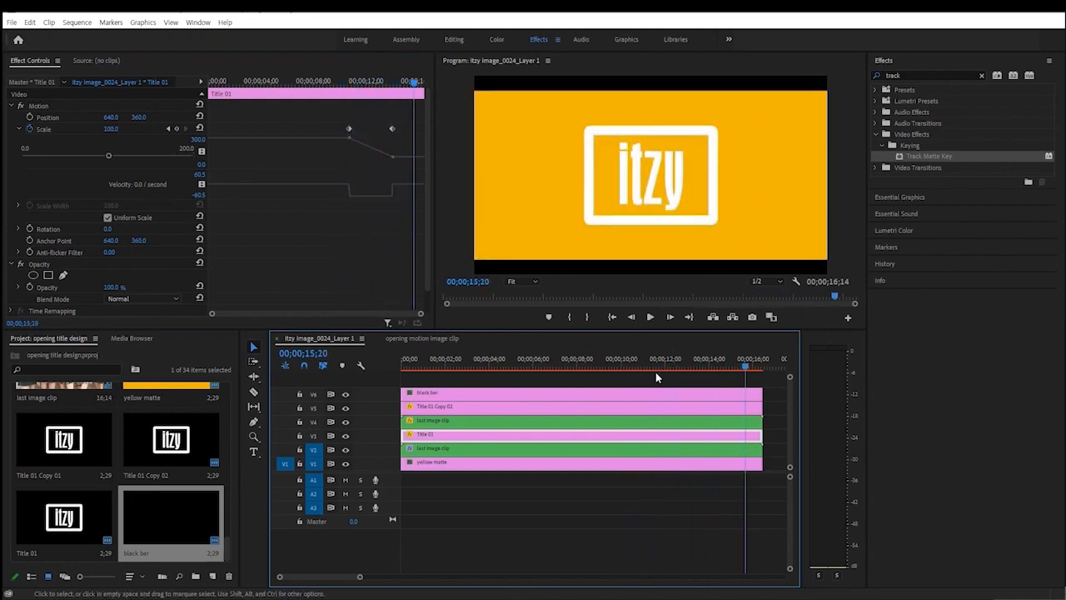
left_click(649, 370)
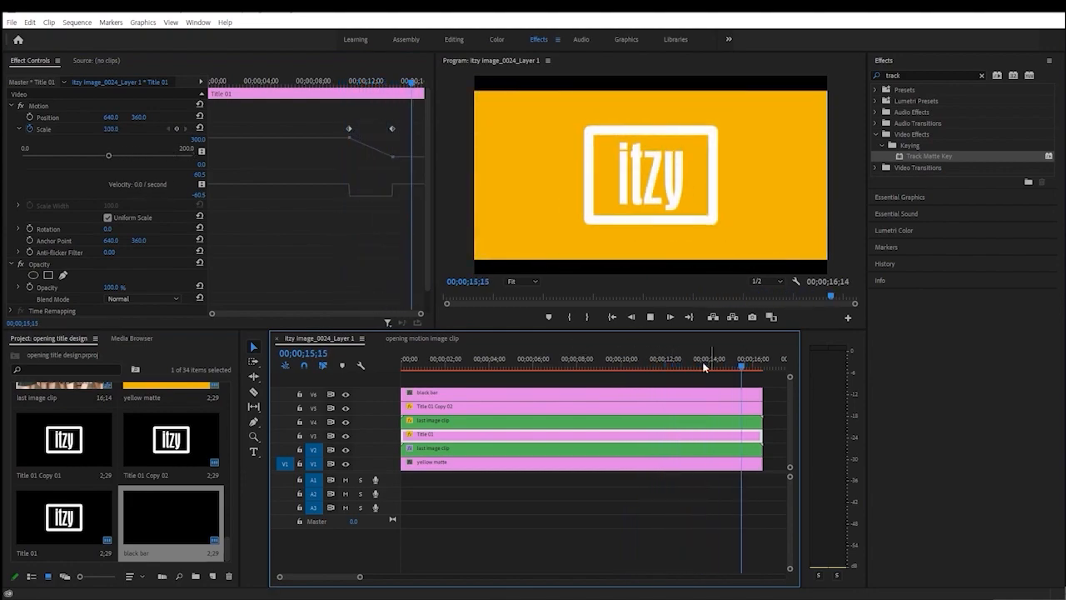
left_click(483, 368)
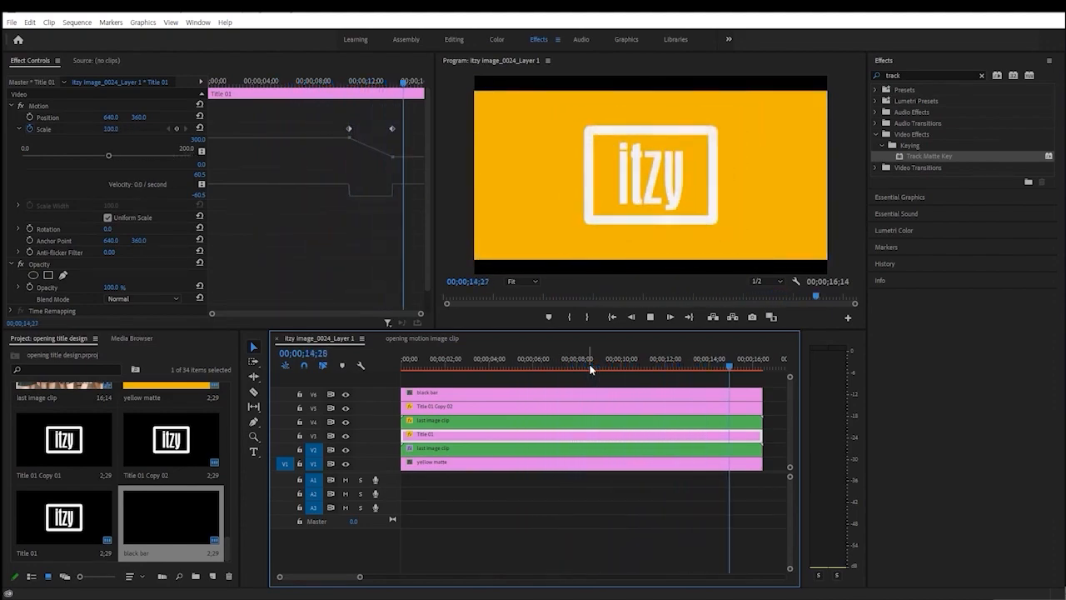
Step: Delete Title 01 Copy 02 from V5, put a duplicate of the animated Title 01 there, and preview it
left_click(678, 408)
key("Delete")
left_click_drag(635, 437, 635, 408)
left_click(622, 359)
key("space")
Step: Keyframe the opacity of Title 01 Copy 03 from 0% at 00;00;12;04 to 100% at 00;00;14;02
left_click(669, 365)
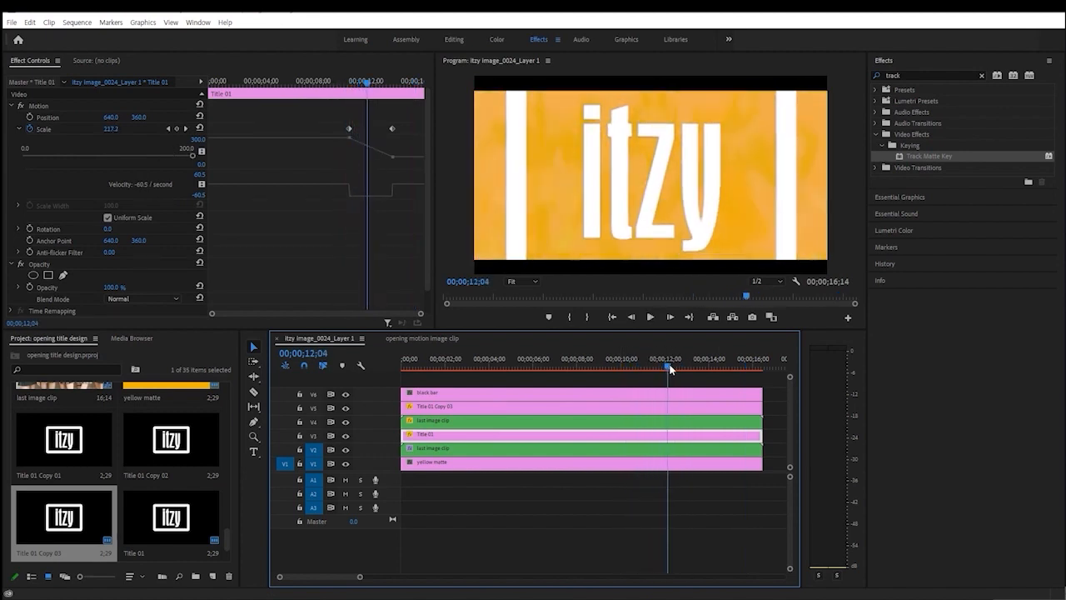
left_click(29, 287)
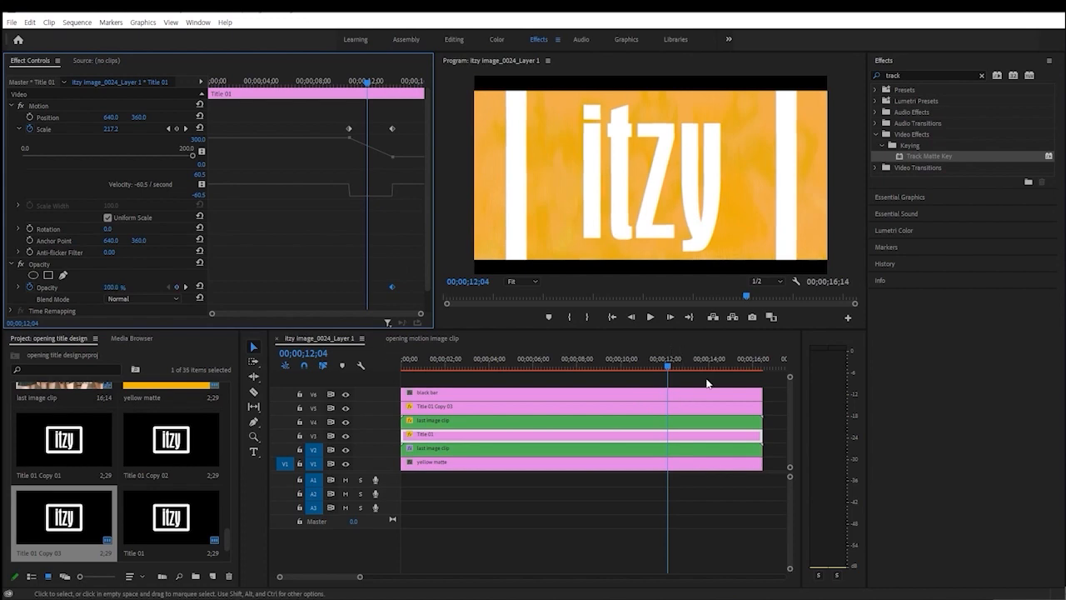
left_click(583, 406)
left_click(29, 287)
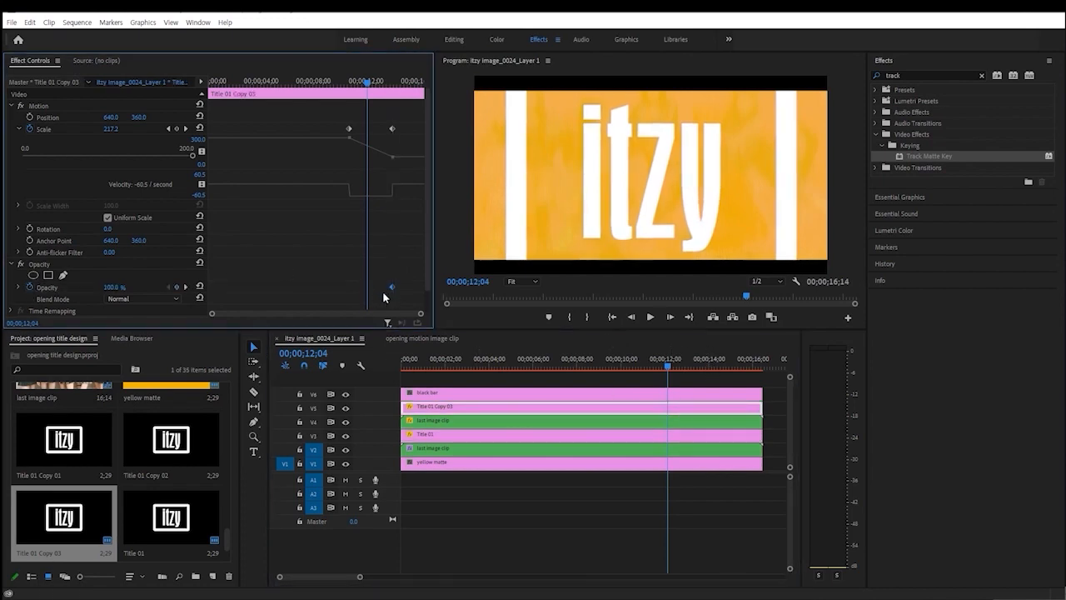
left_click_drag(111, 288, 28, 287)
Step: Play back the section from about 00;00;10;00 and review how the image-filled text fades to white
left_click(618, 364)
key("space")
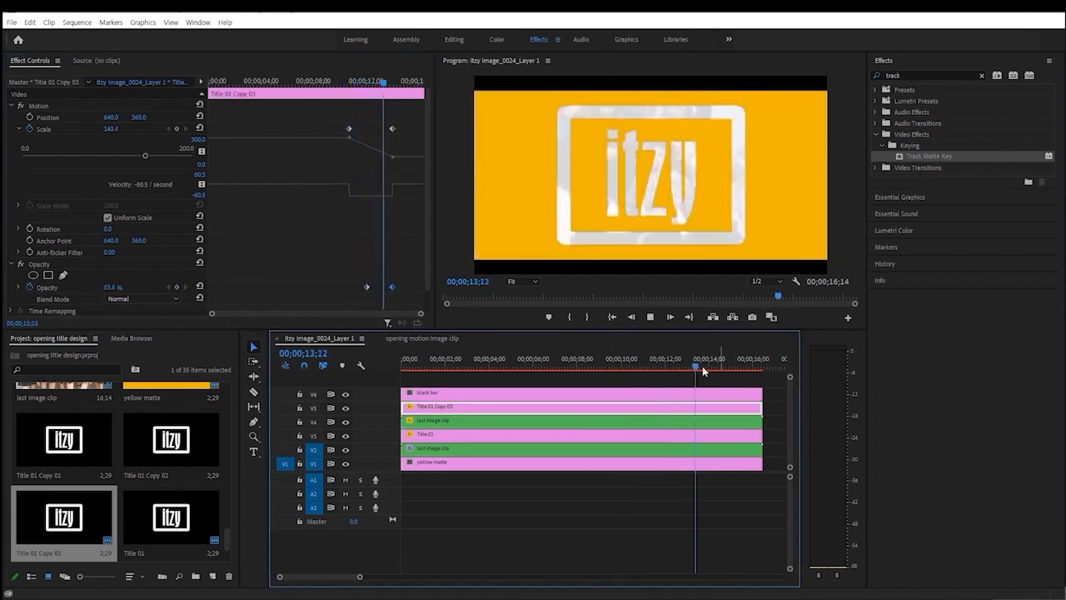
key("space")
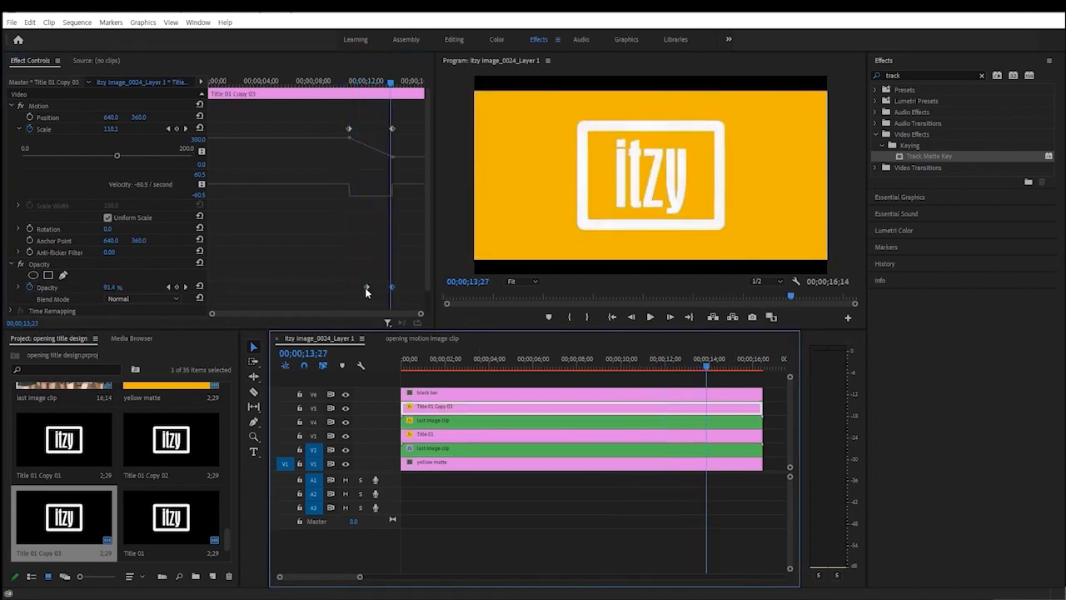
mouse_move(695, 365)
left_mouse_down()
mouse_move(562, 366)
mouse_move(709, 374)
left_mouse_up()
key("space")
left_click(696, 393)
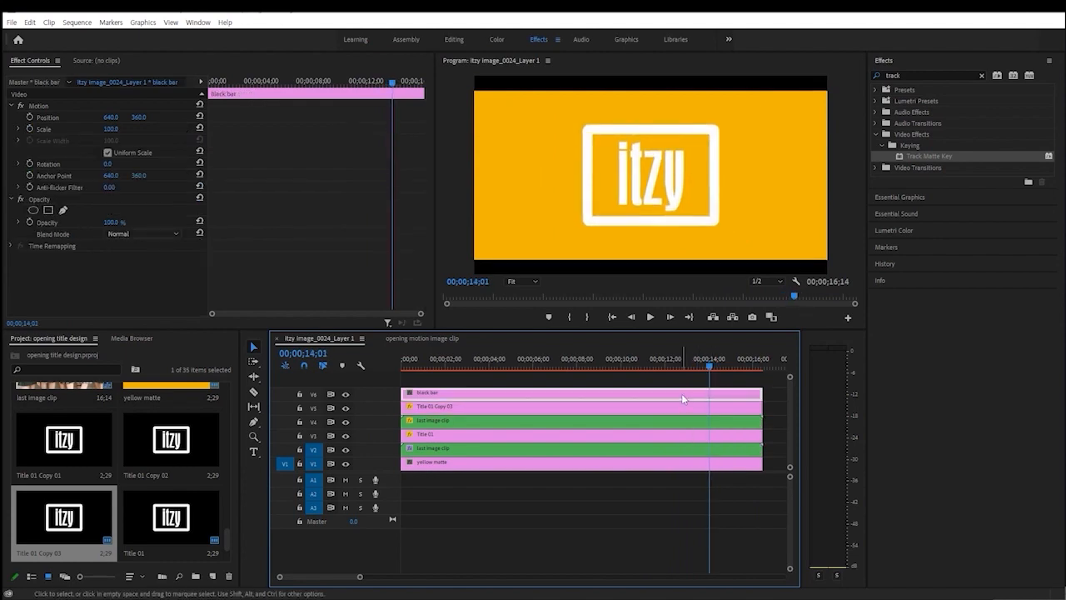
left_click(681, 405)
left_click_drag(688, 362, 655, 365)
key("space")
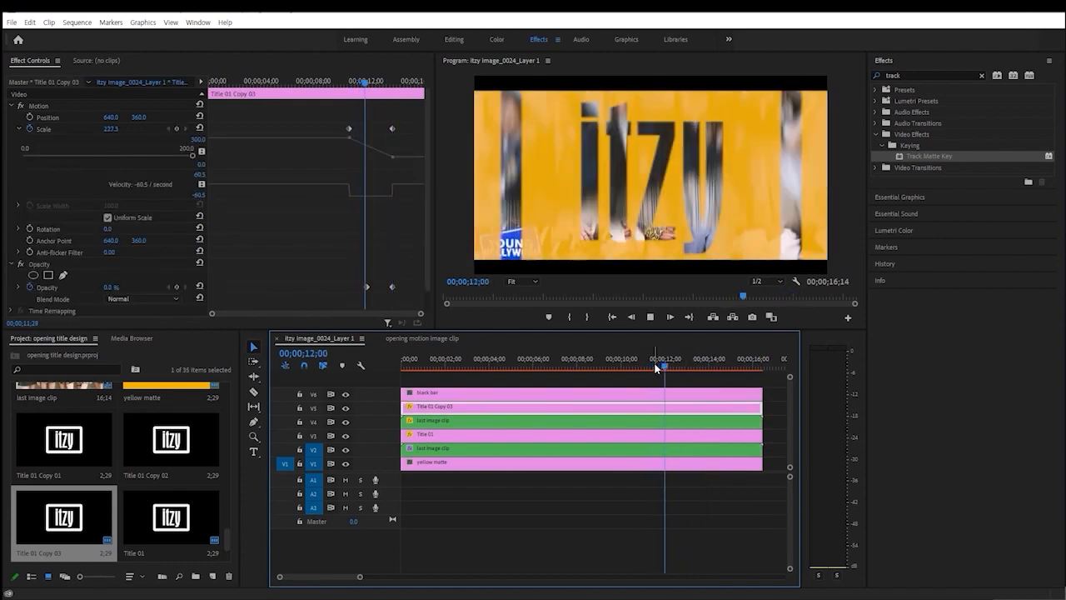
left_click(587, 367)
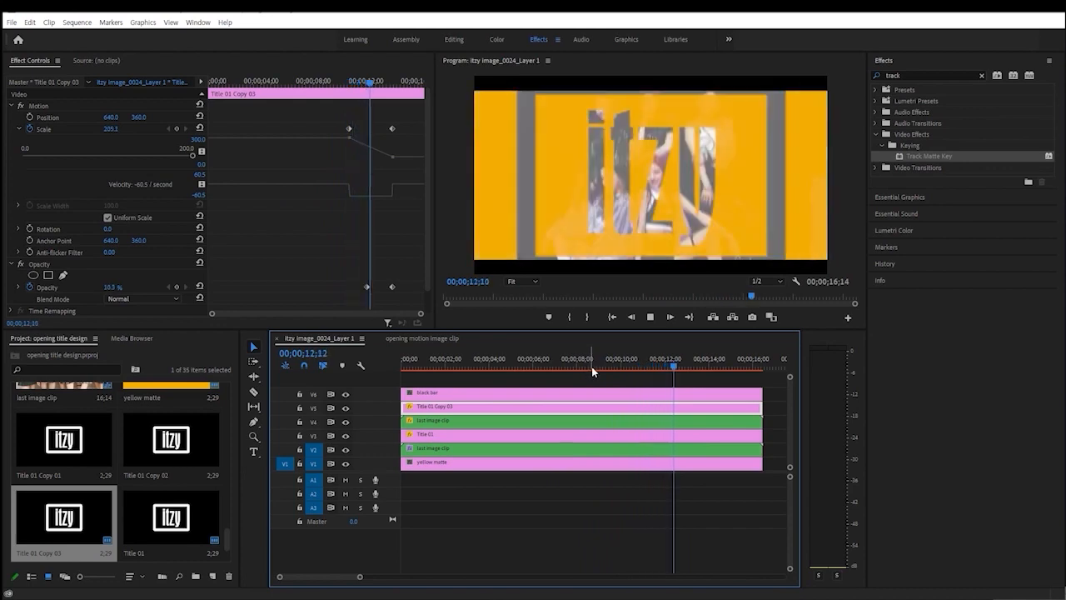
Step: Try delaying the first opacity keyframe of Title 01 Copy 03 slightly
left_click_drag(721, 367, 667, 378)
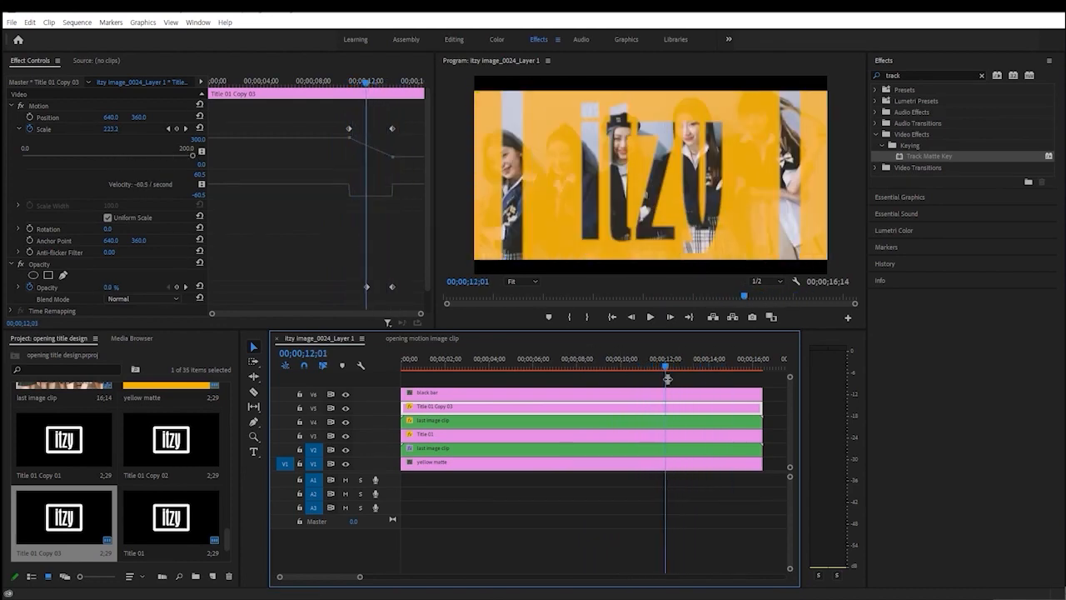
left_click_drag(366, 292, 373, 298)
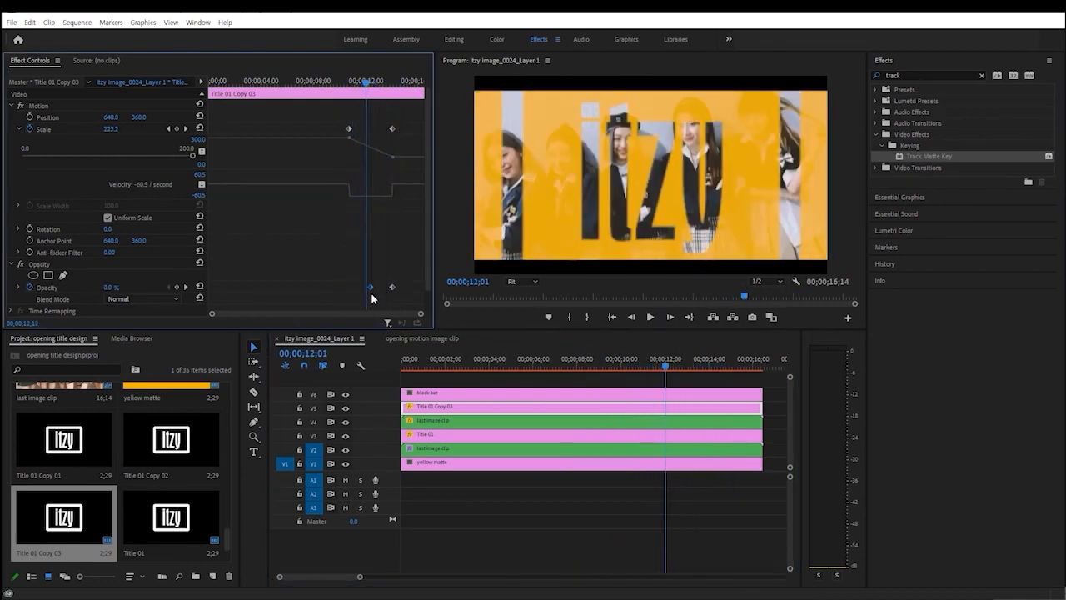
Step: Move the 300% Scale keyframe to 00;00;06;00 on both Title 01 and Title 01 Copy 03
left_click(676, 434)
left_click_drag(348, 128, 287, 140)
left_click_drag(299, 82, 288, 81)
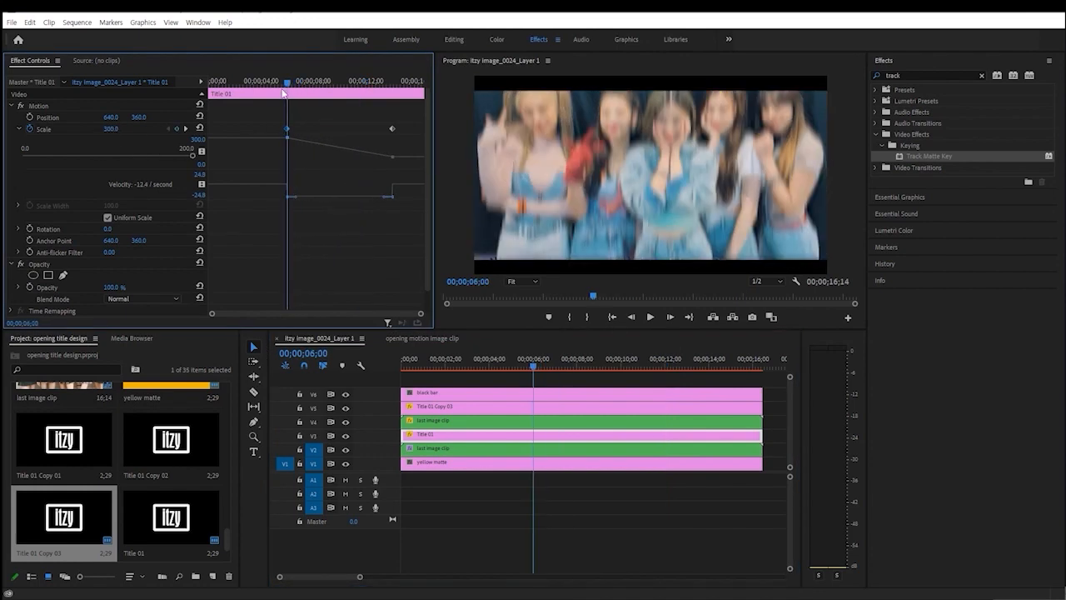
left_click(533, 406)
left_click_drag(350, 129, 287, 135)
Step: Play back the slower title shrink through to the solid white itzy logo
key("space")
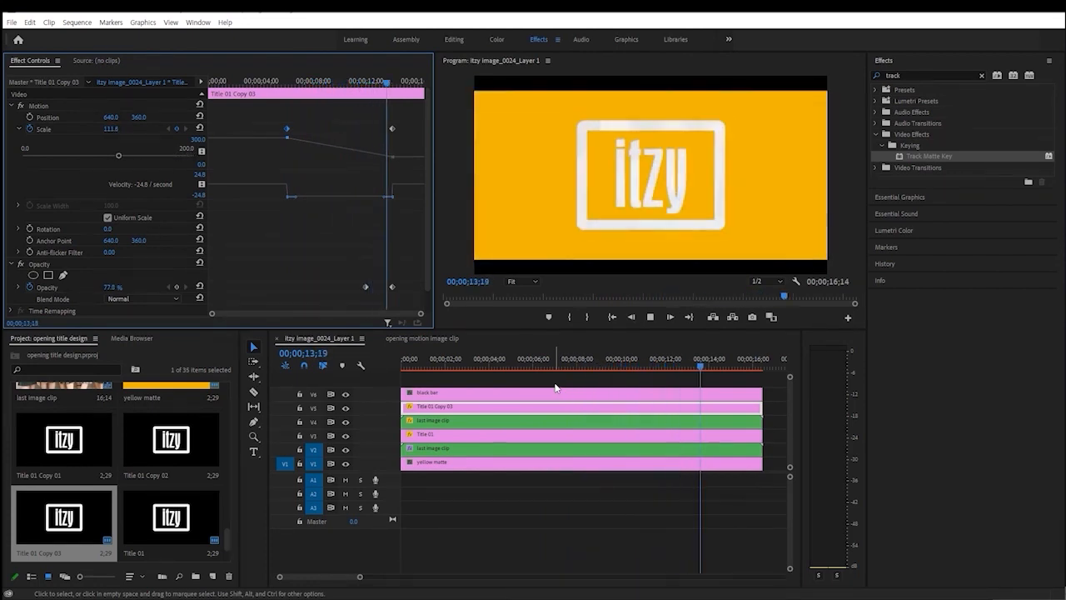
key("space")
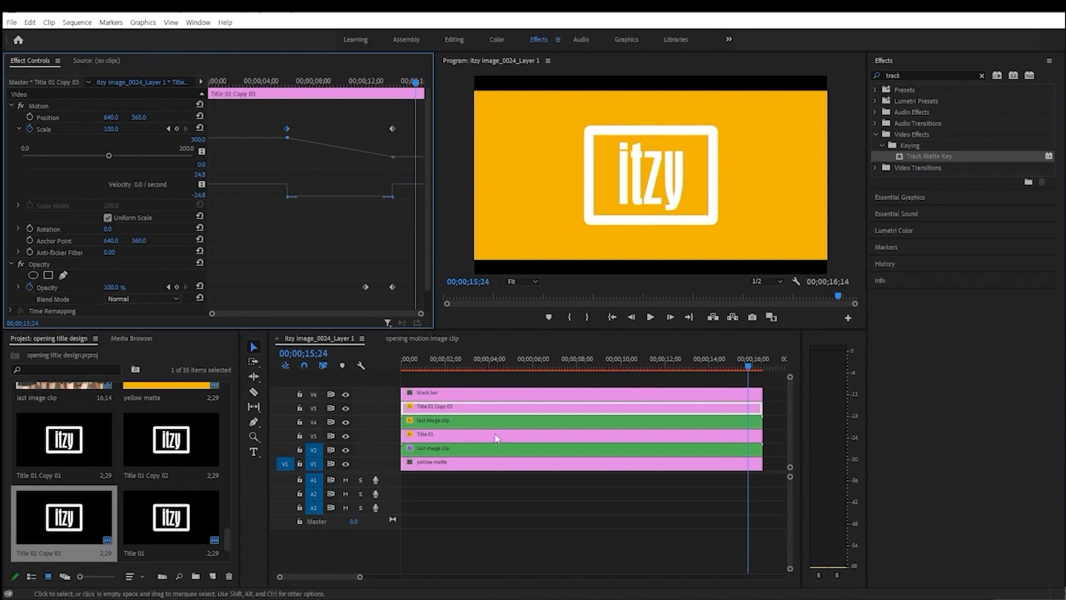
left_click(478, 356)
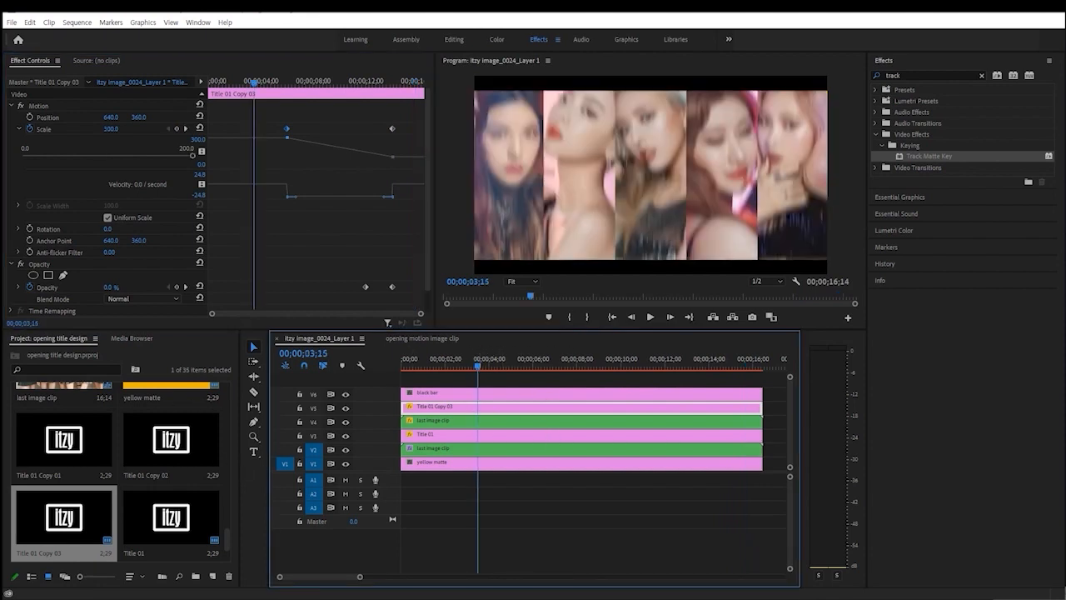
Step: Show the project items as a list
left_click(31, 576)
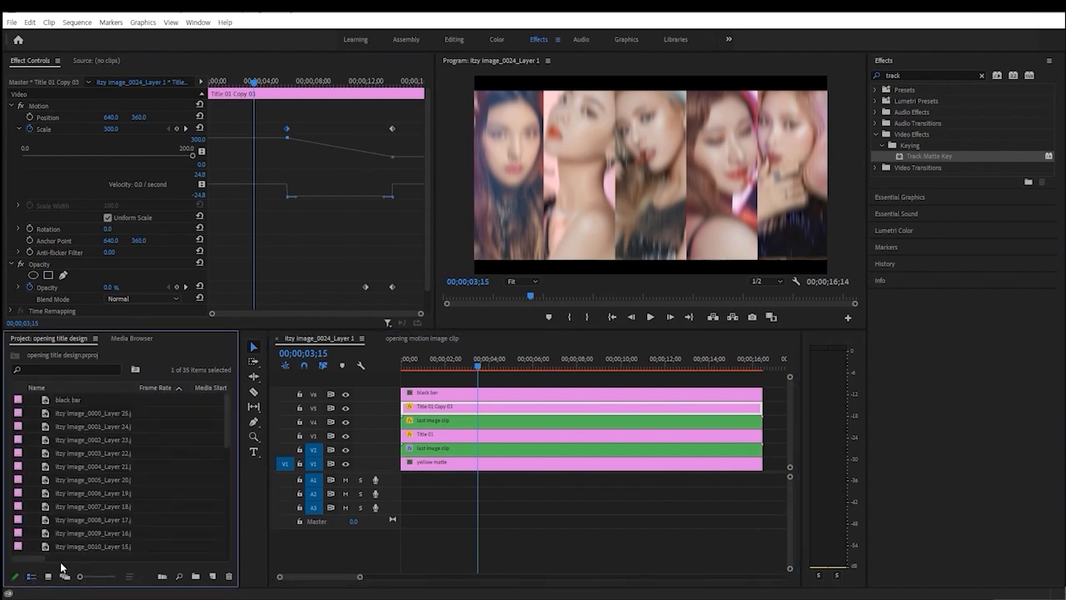
Step: Import the ITZY 'Not Shy' (4K).mp4 file into the project and turn off source patching for video track V1
scroll(113, 491, "down", 8)
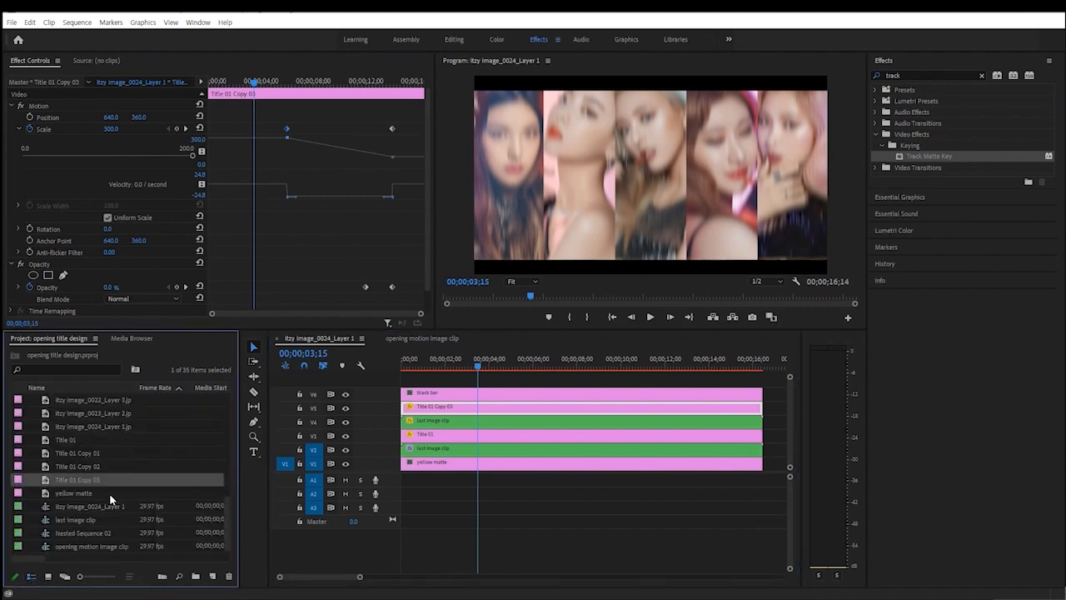
scroll(136, 433, "up", 3)
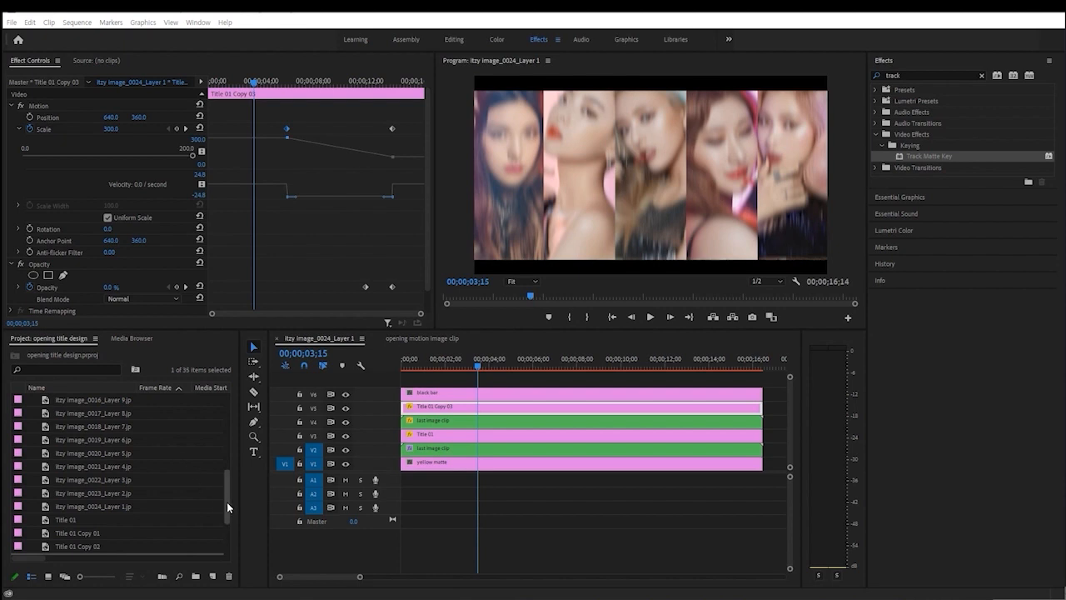
left_click_drag(228, 518, 228, 546)
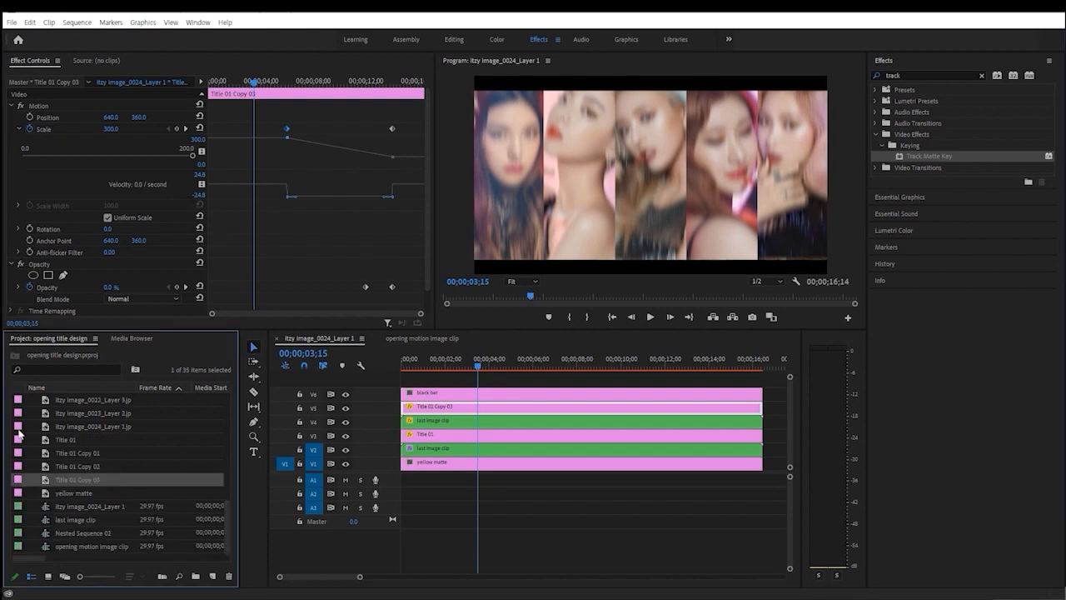
left_click_drag(219, 560, 161, 533)
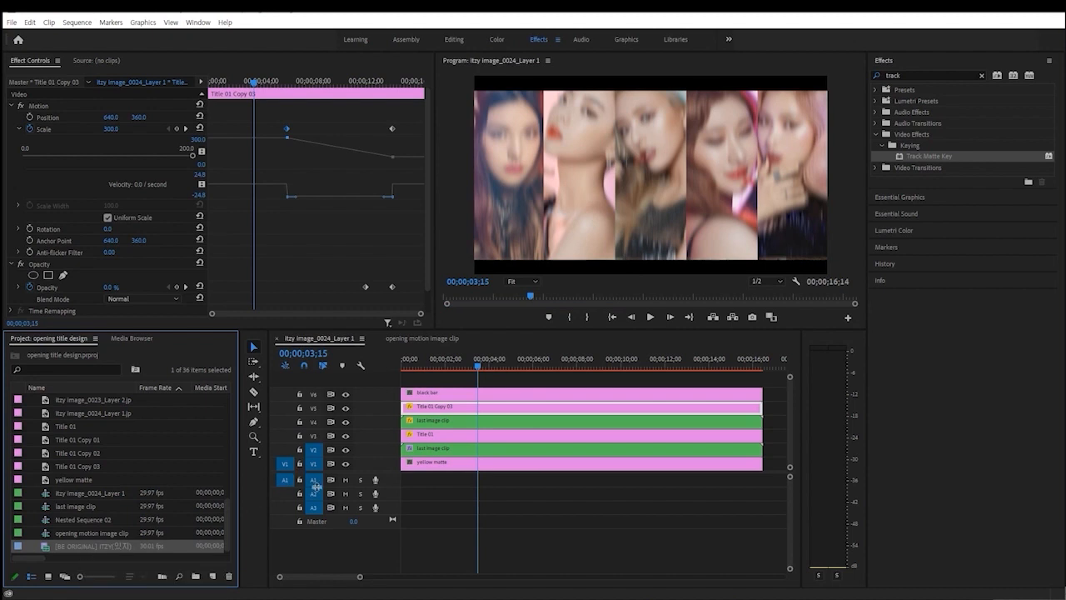
left_click(287, 466)
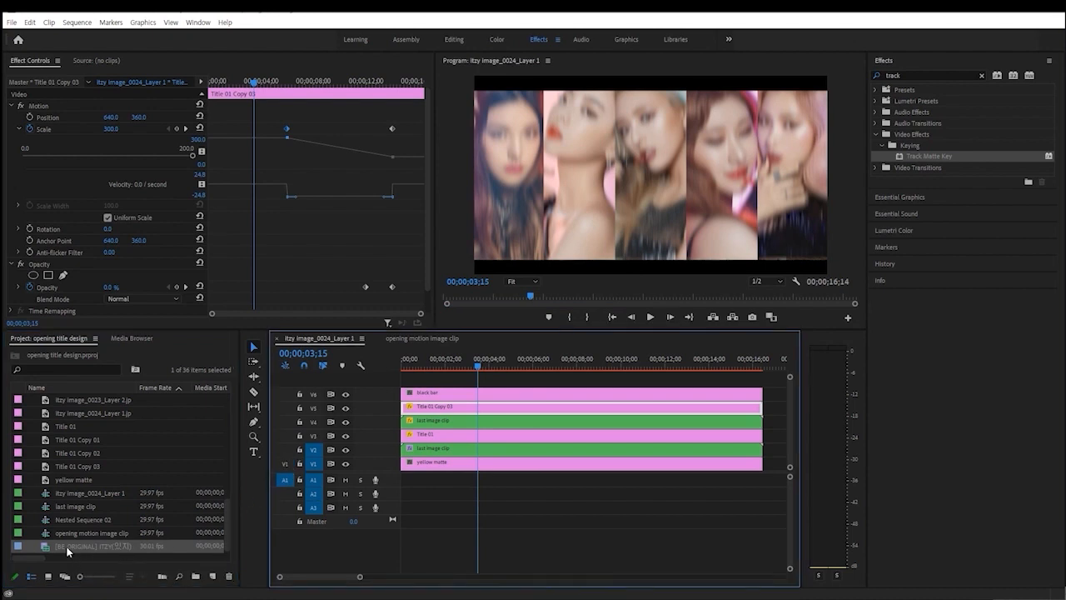
left_click_drag(67, 550, 408, 484)
left_click(420, 367)
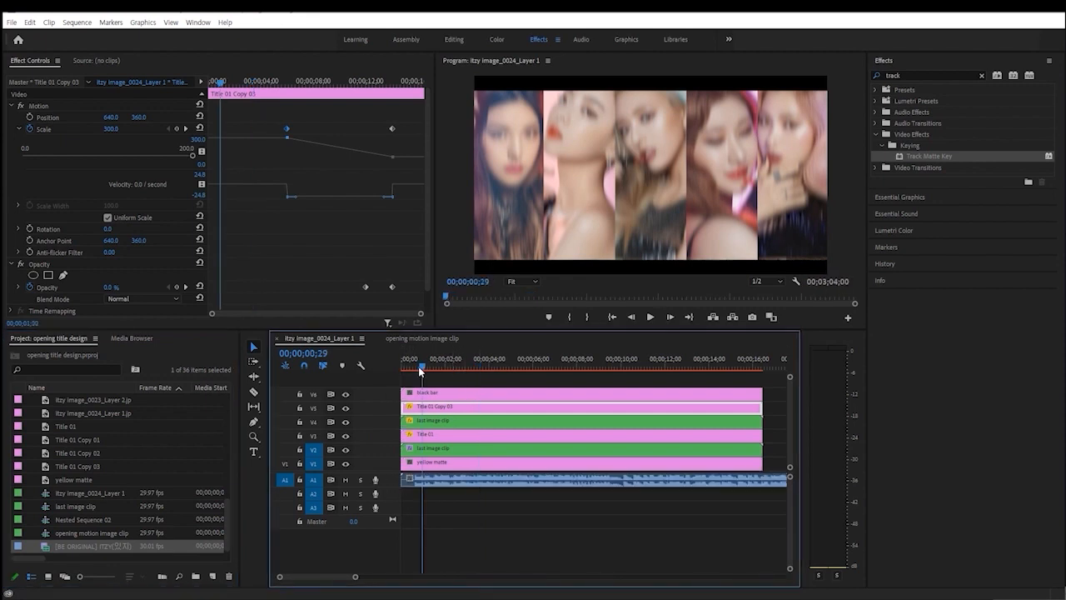
left_click_drag(418, 366, 414, 366)
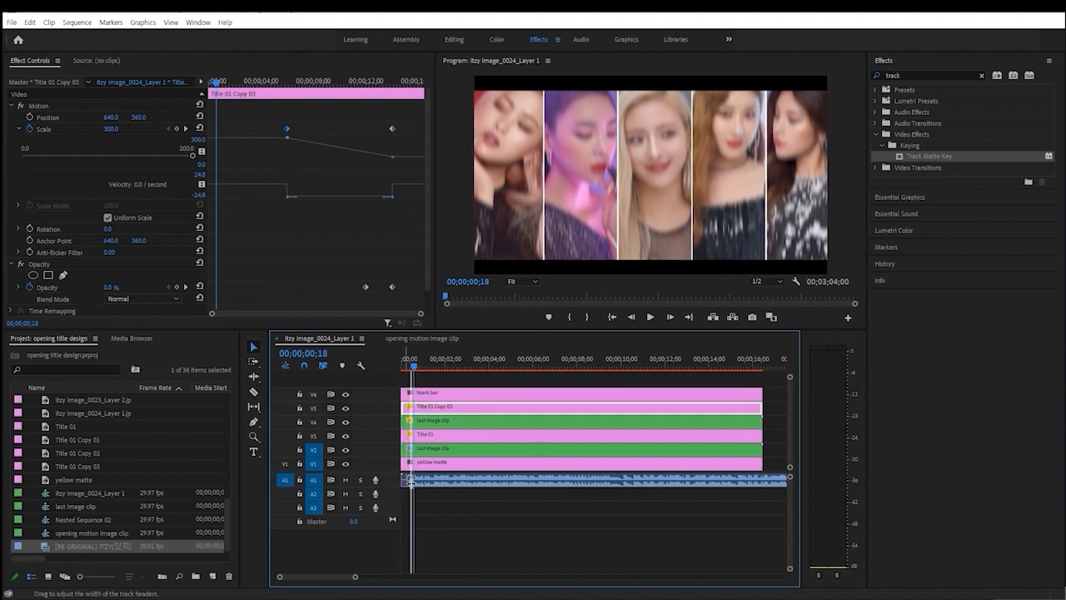
left_click_drag(409, 481, 420, 482)
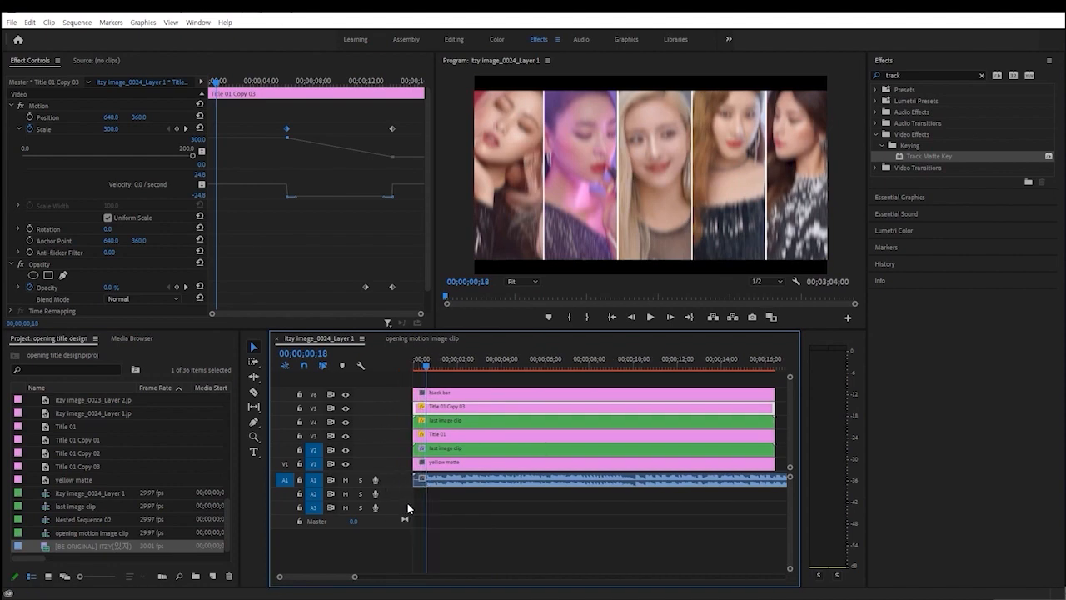
key("Delete")
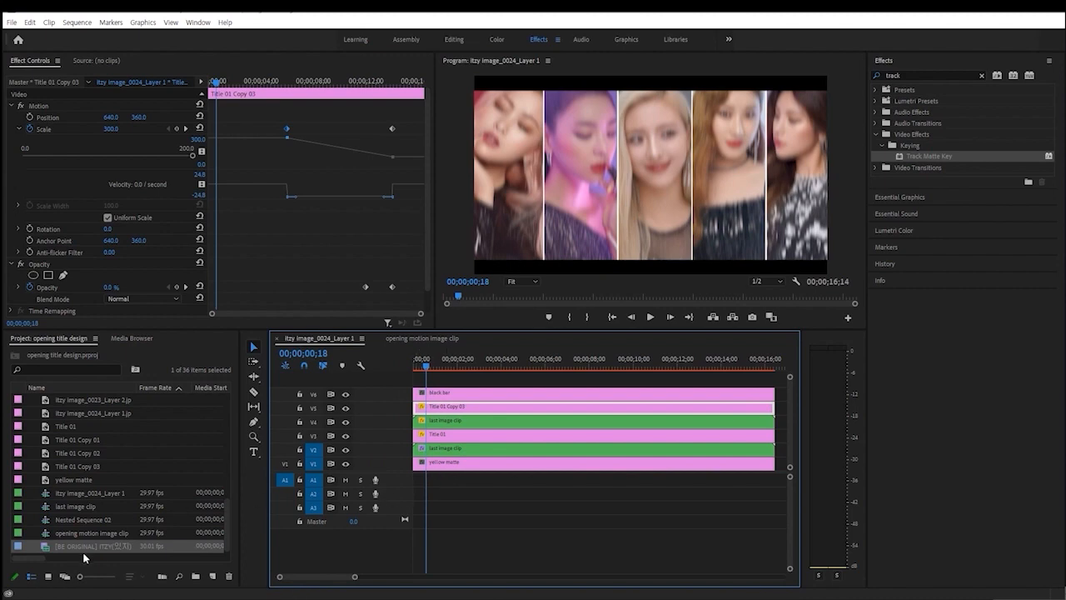
Step: Place the 'Not Shy' audio on track A1 from the sequence start and play the title with the music
left_click_drag(83, 551, 444, 485)
key("space")
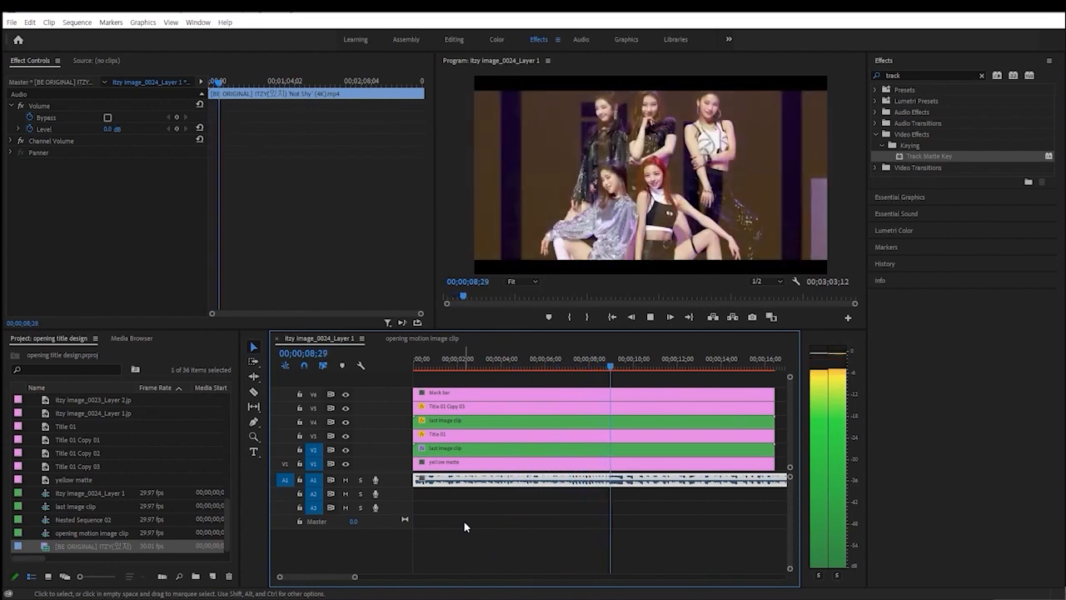
key("space")
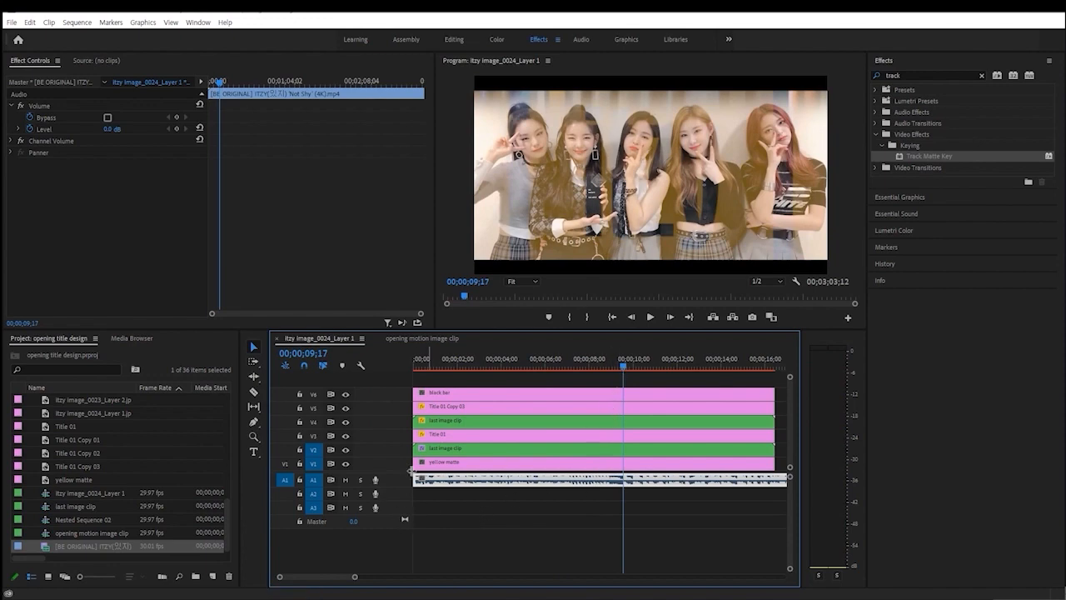
Step: Try trimming the music's opening up to 00;00;09;17 and play the title from the beginning against the remaining audio
left_click_drag(414, 480, 464, 484)
key("Home")
key("space")
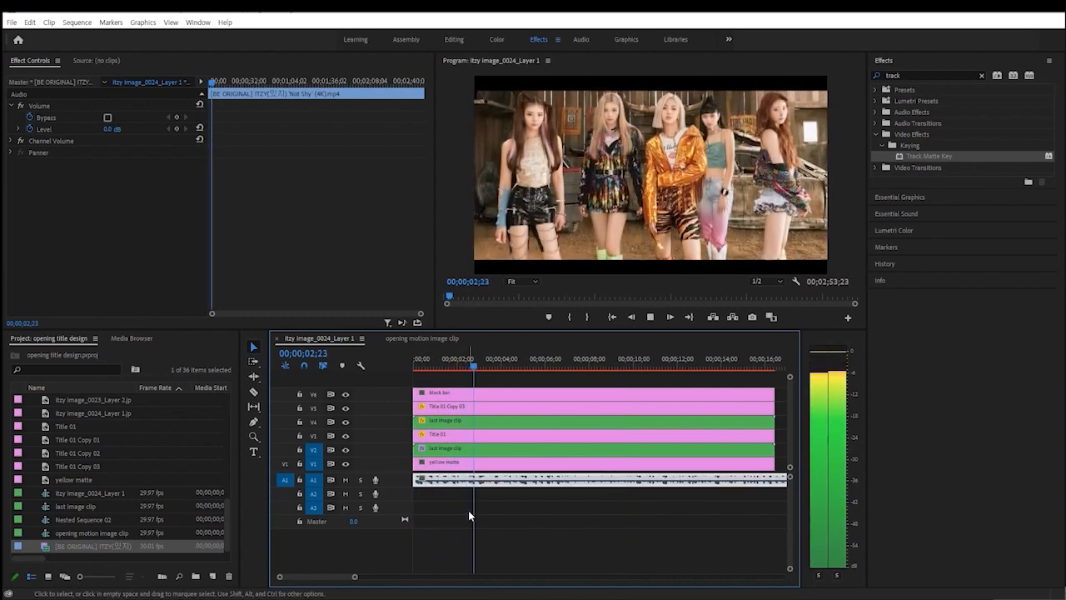
left_click(468, 510)
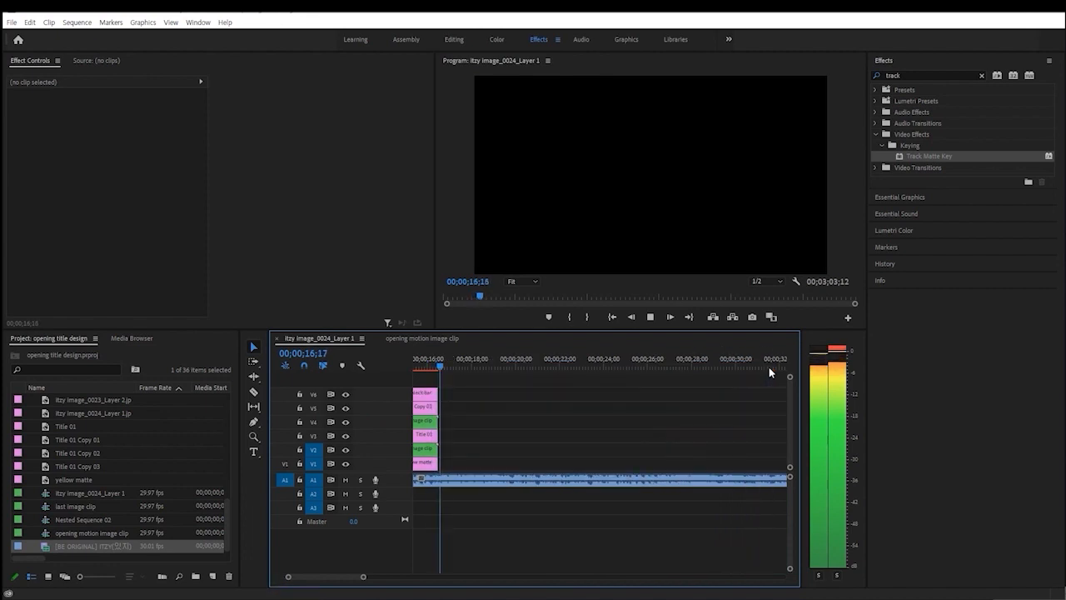
Step: Cut the music at 00;00;16;14, where the video clips end, and delete the remaining audio
key("space")
left_click(437, 367)
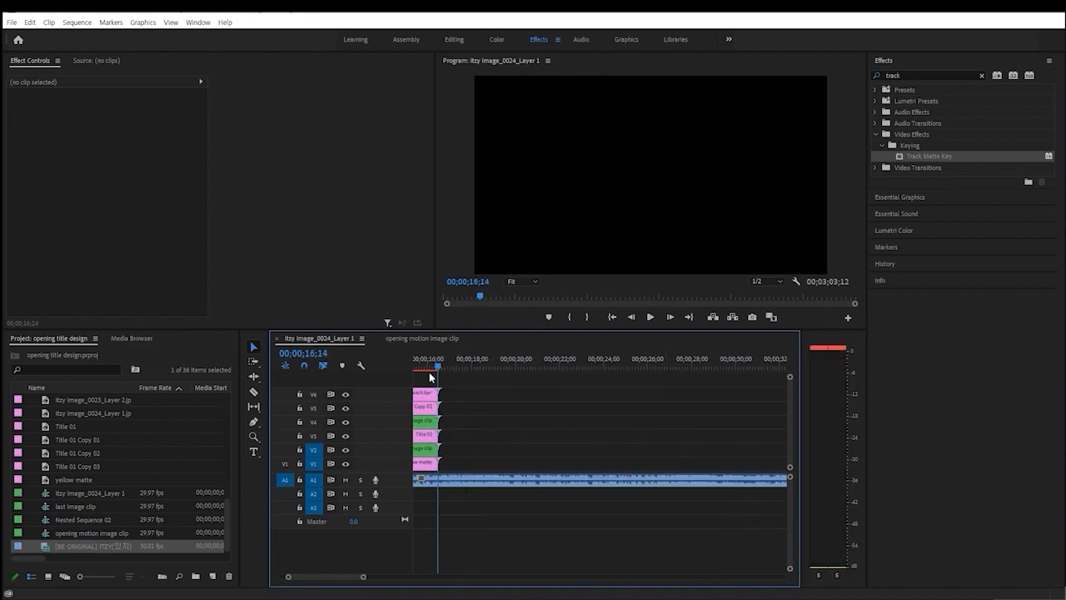
left_click(497, 486)
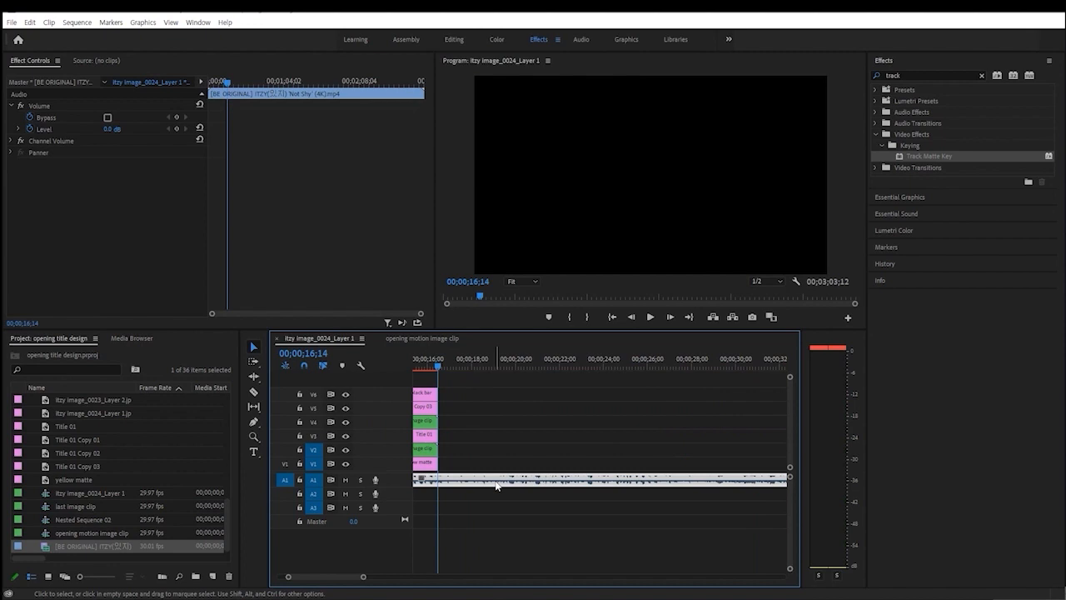
key("ctrl+k")
left_click(496, 485)
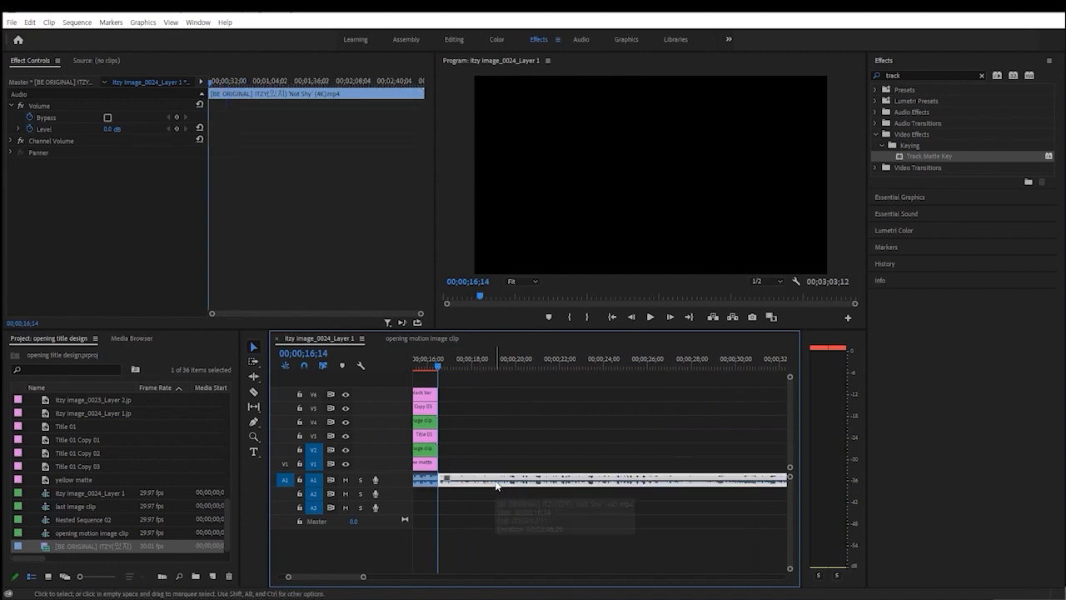
key("Delete")
left_click_drag(438, 364, 555, 366)
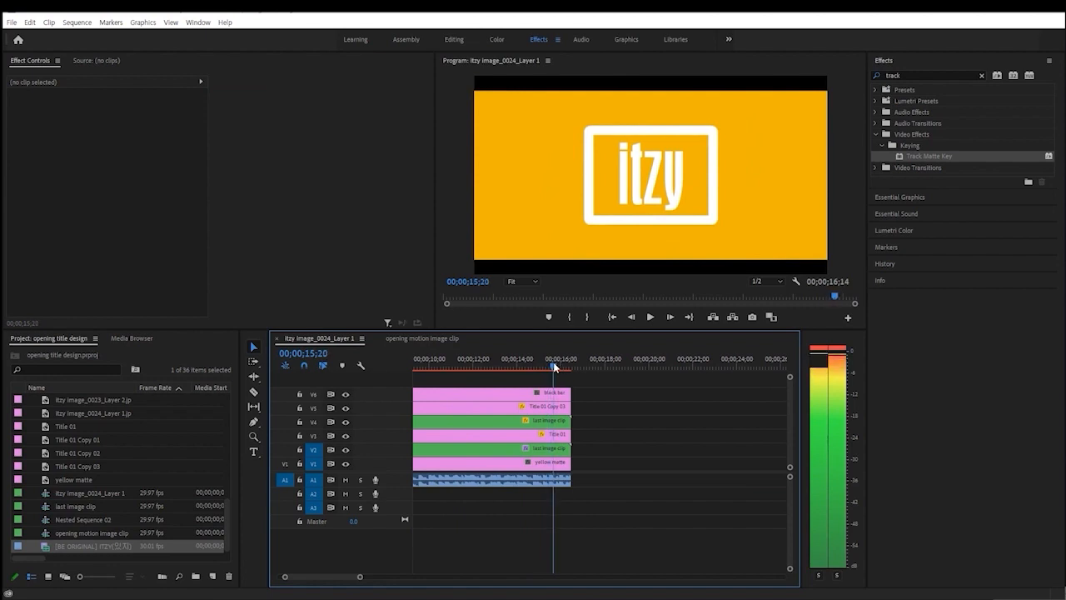
key("backslash")
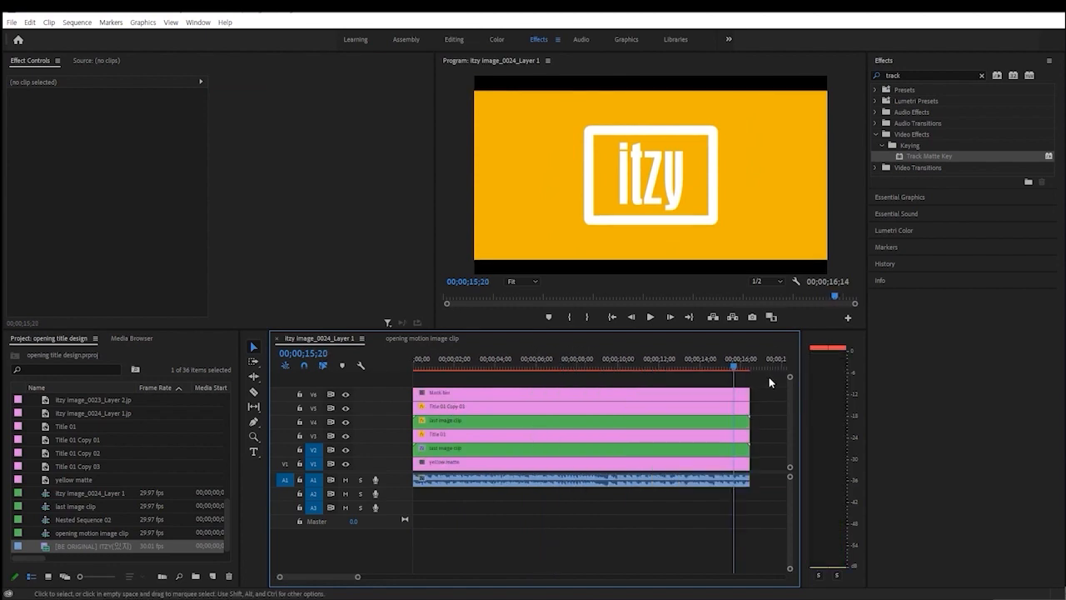
left_click_drag(765, 379, 448, 469)
right_click(448, 468)
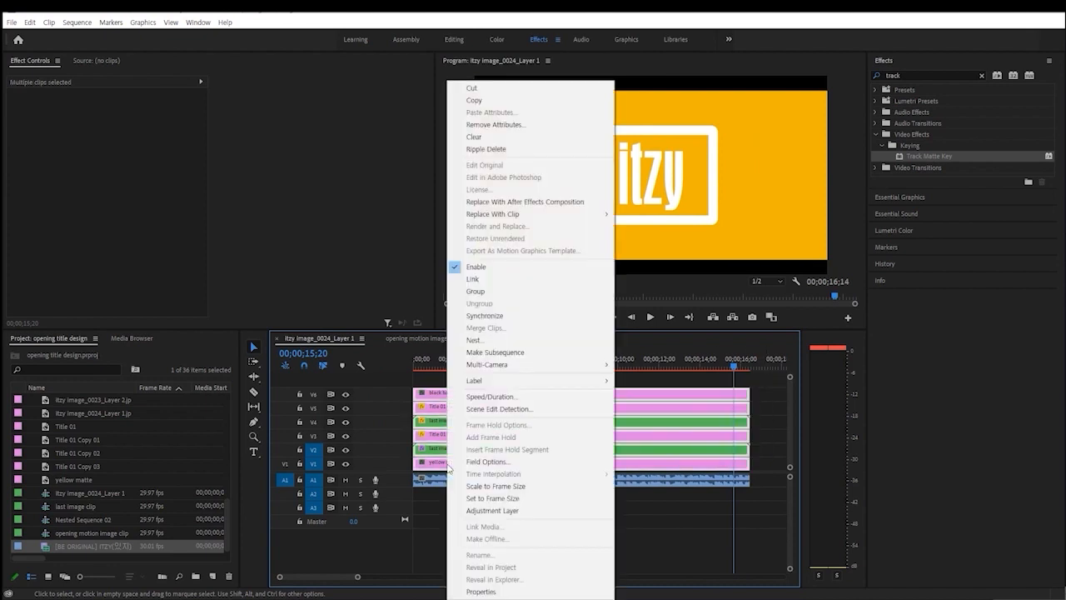
left_click(682, 540)
Step: Nest all video clips together with the music into a sequence named "opening title and"
left_click_drag(751, 523, 427, 383)
right_click(459, 408)
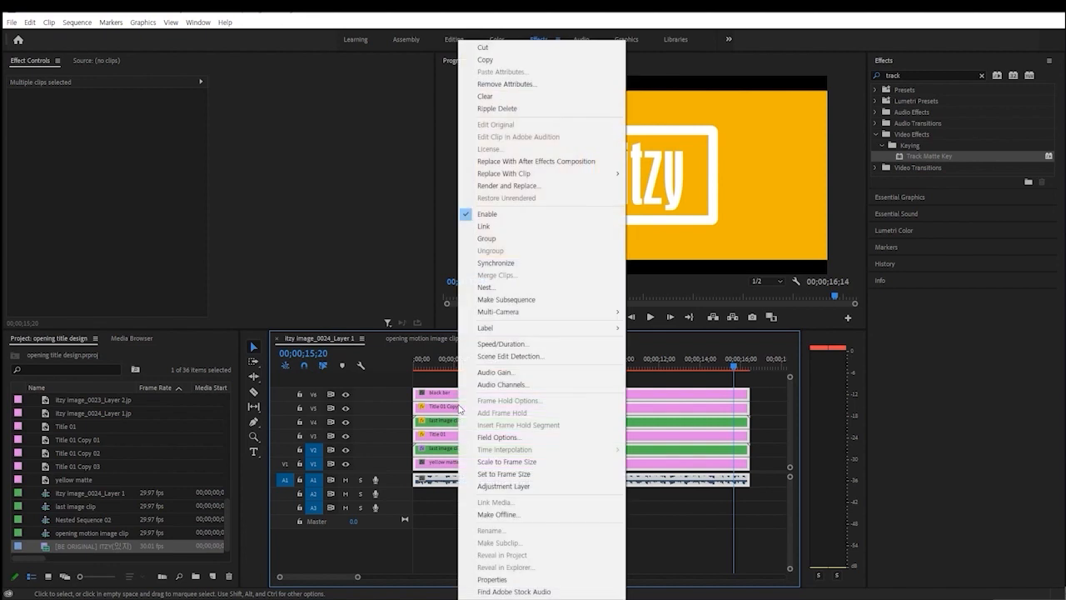
left_click(490, 290)
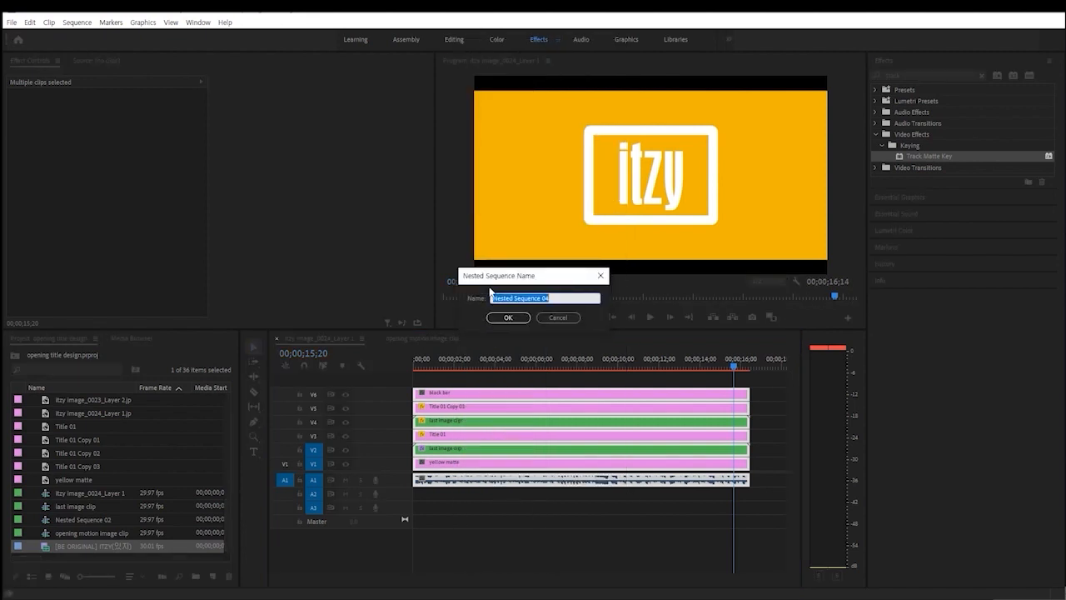
type("o")
type("pening title and")
key("Return")
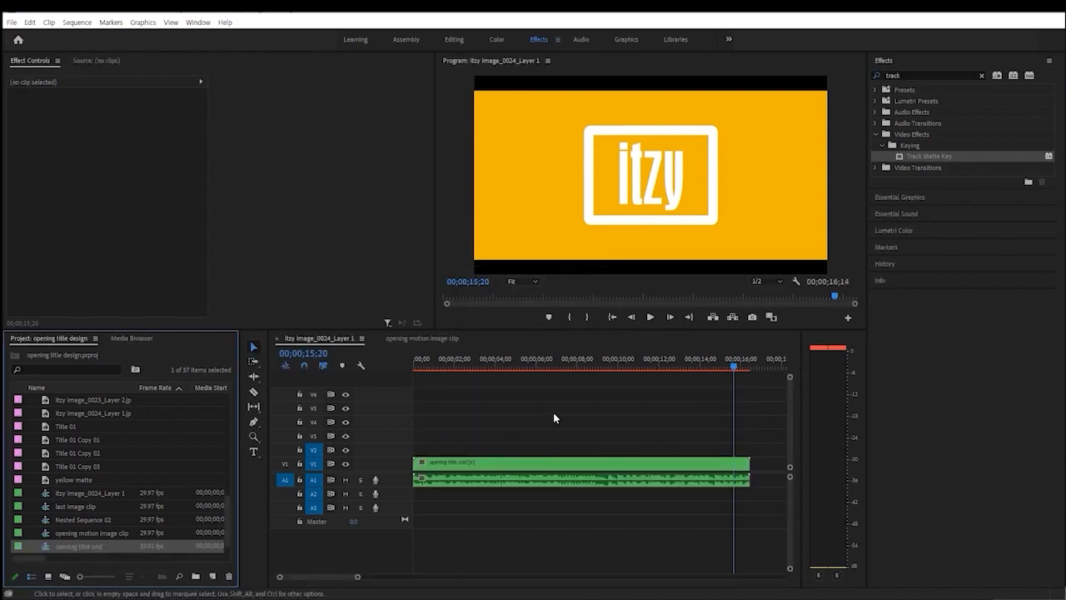
Step: Keyframe the nested clip's Opacity from 100% at 00;00;15;21 to 0% at 00;00;16;14
left_click(700, 462)
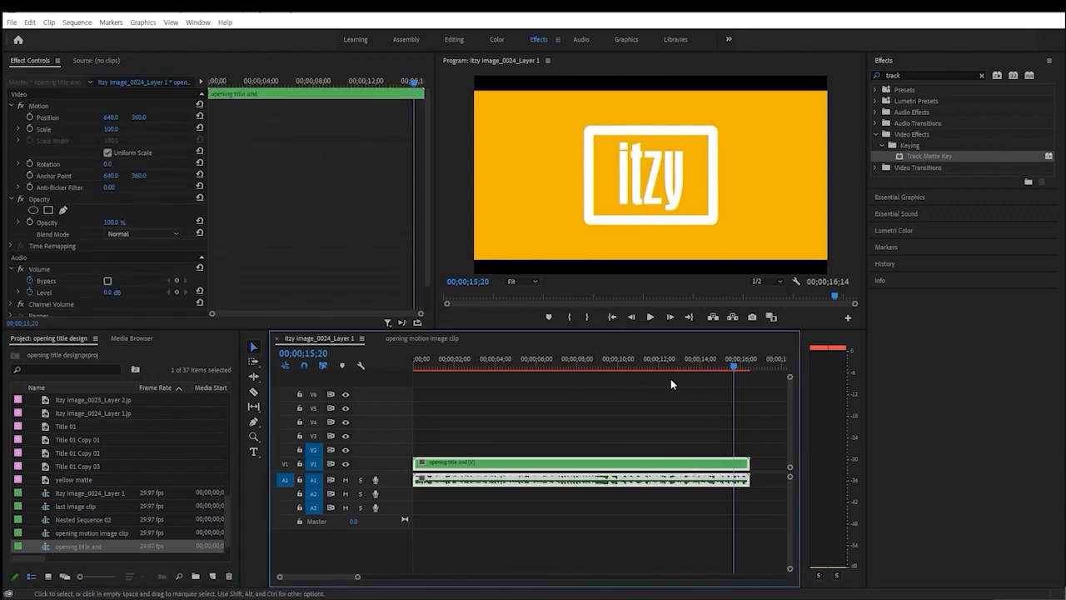
mouse_move(724, 365)
left_mouse_down()
mouse_move(709, 368)
mouse_move(733, 373)
left_mouse_up()
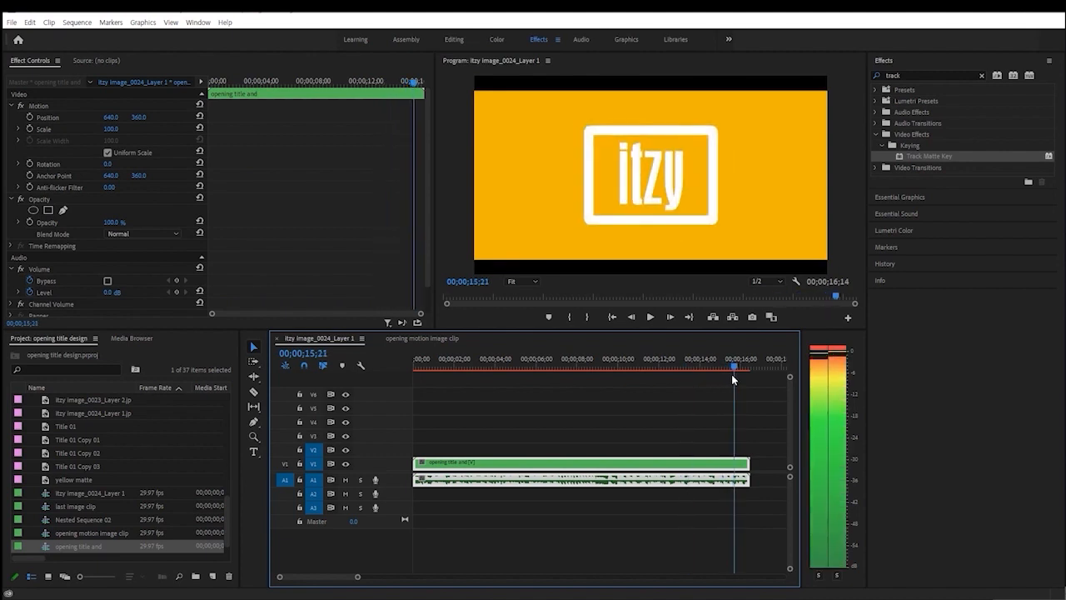
left_click(30, 222)
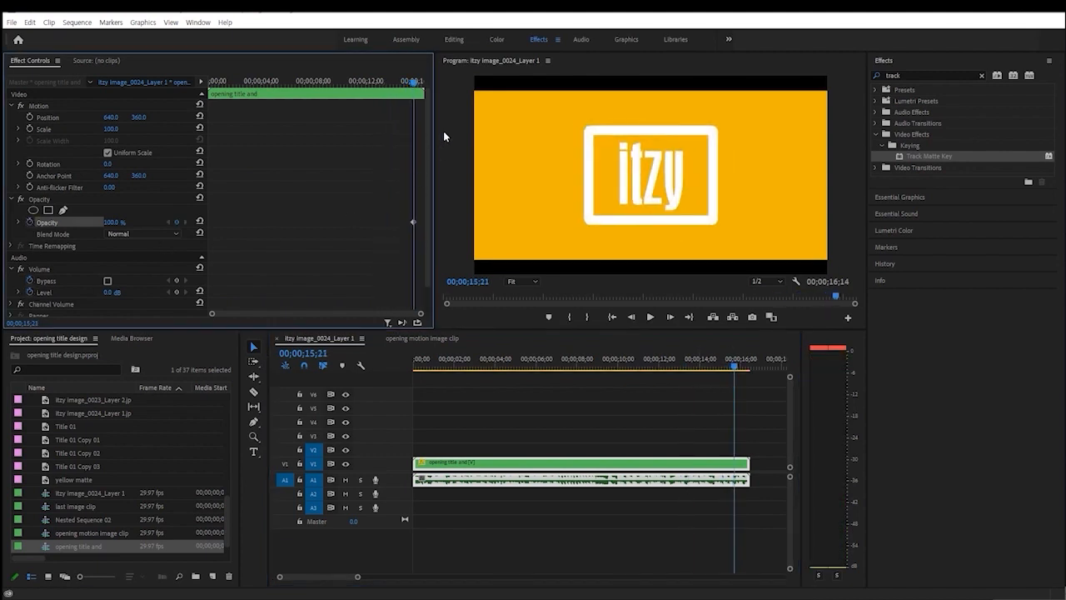
left_click(421, 85)
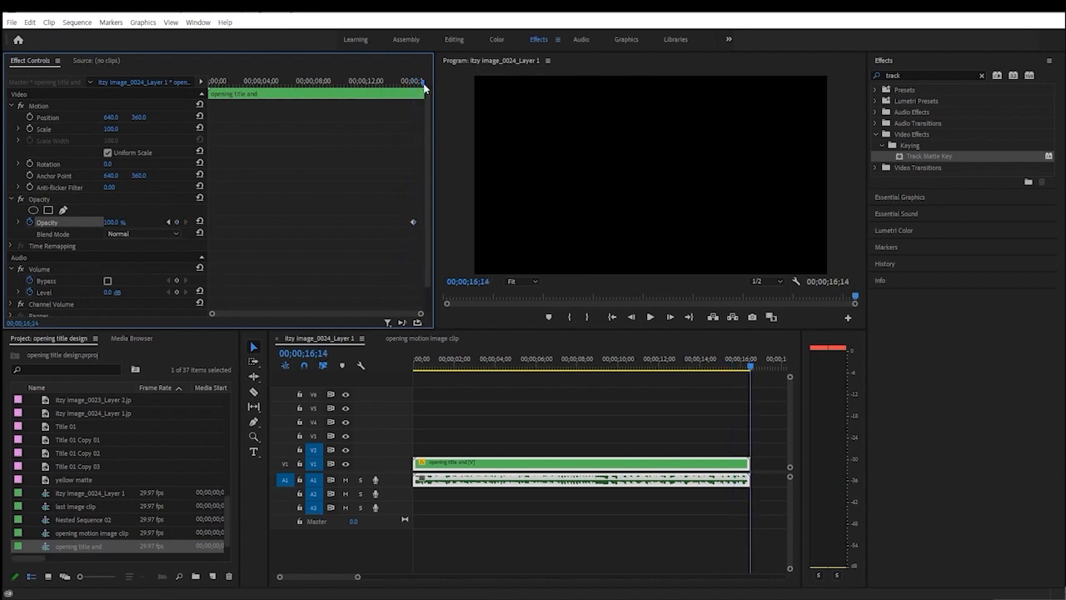
left_click(111, 222)
type("0")
key("Return")
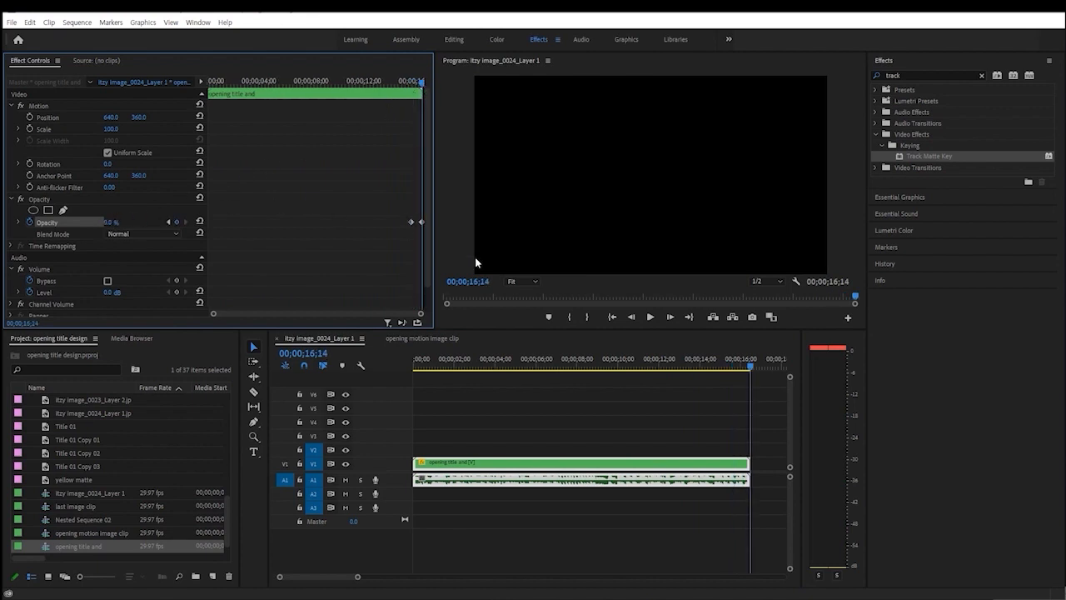
Step: Reset the nested clip's audio Level keyframing, then fade it from 0 dB at 00;00;15;21 to a lower level at 00;00;16;14
left_click_drag(749, 368, 751, 366)
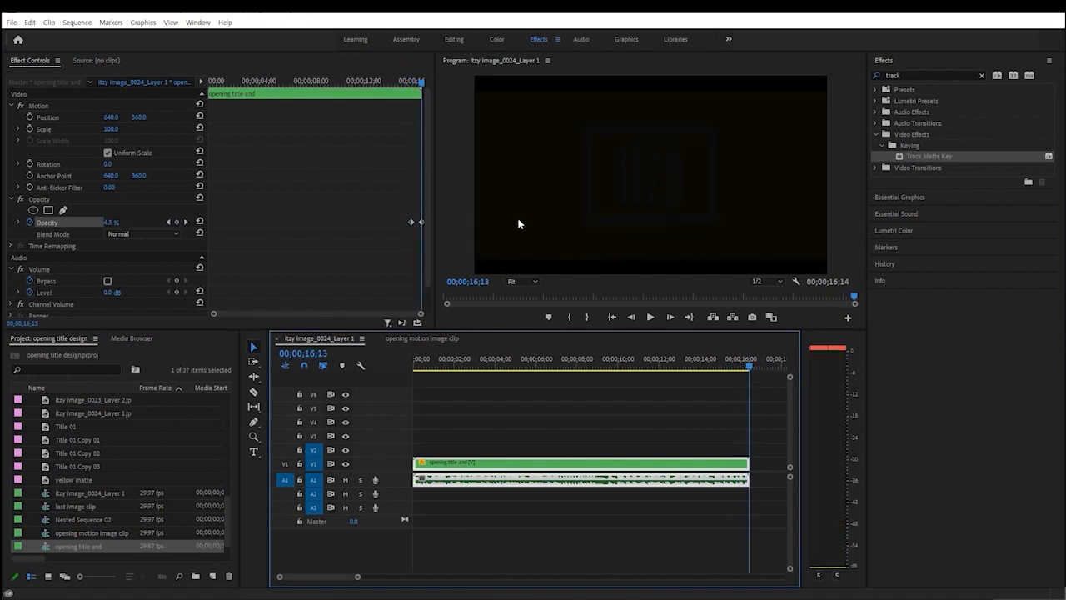
left_click(39, 294)
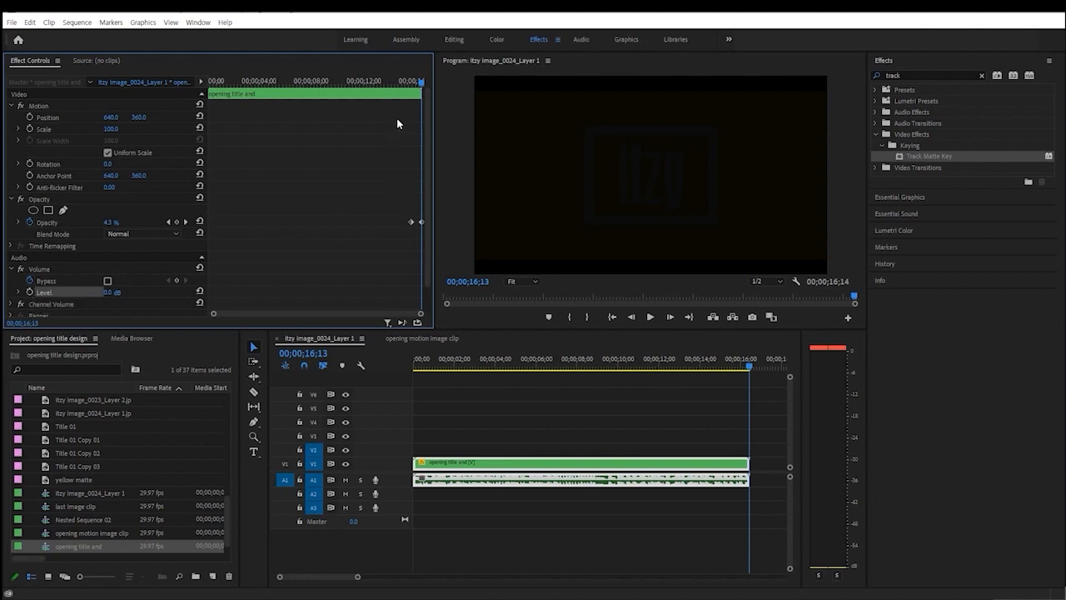
left_click(169, 222)
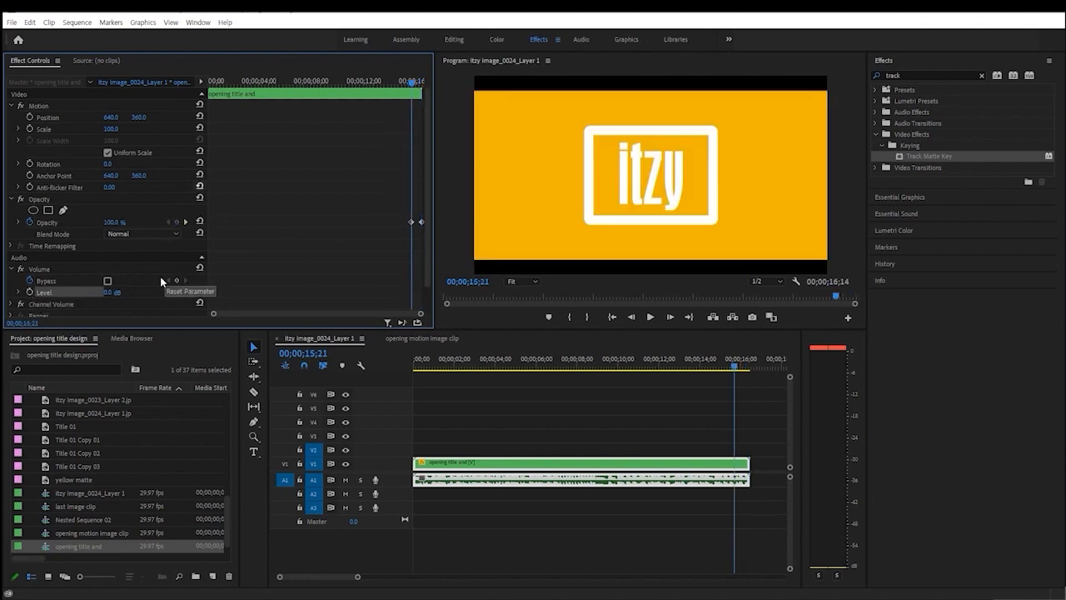
left_click(30, 292)
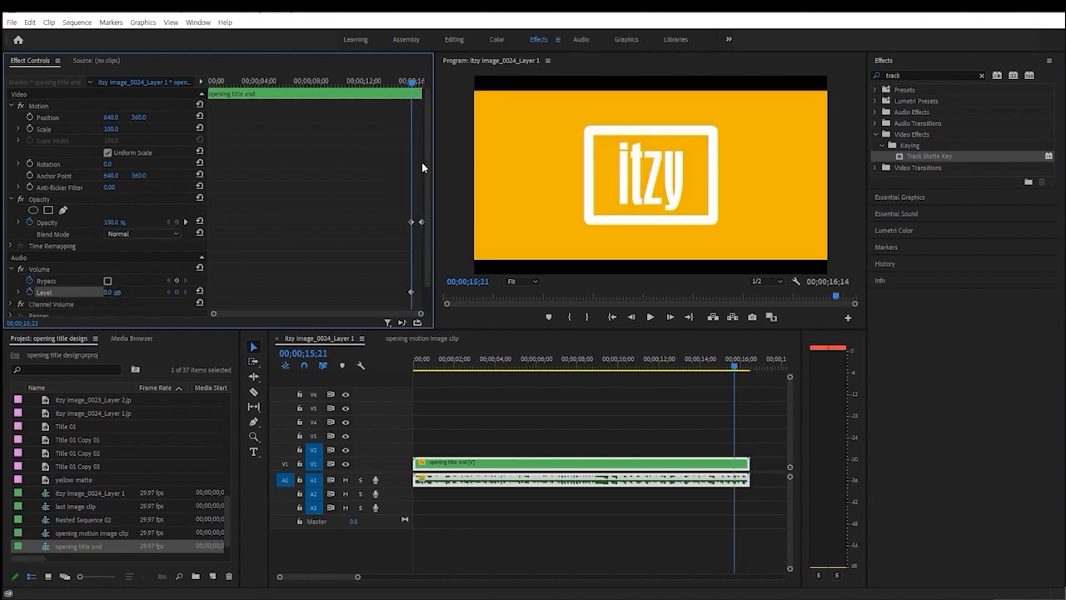
left_click(185, 223)
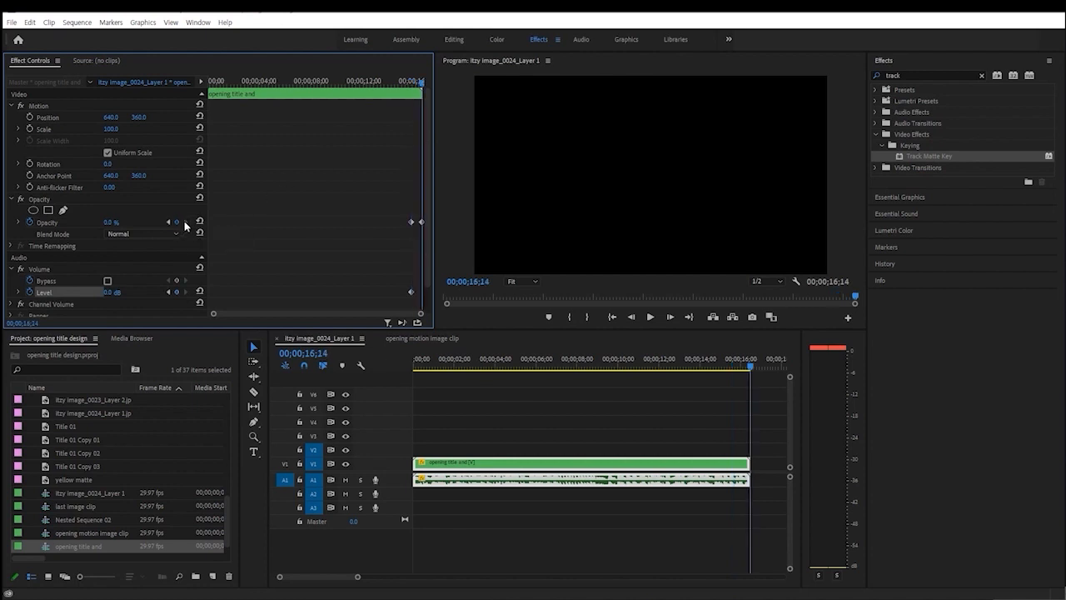
left_click_drag(107, 292, 83, 292)
Step: Play back the ending fade and move the first audio Level keyframe earlier, to shortly after 00;00;12;00
left_click_drag(736, 367, 721, 373)
key("space")
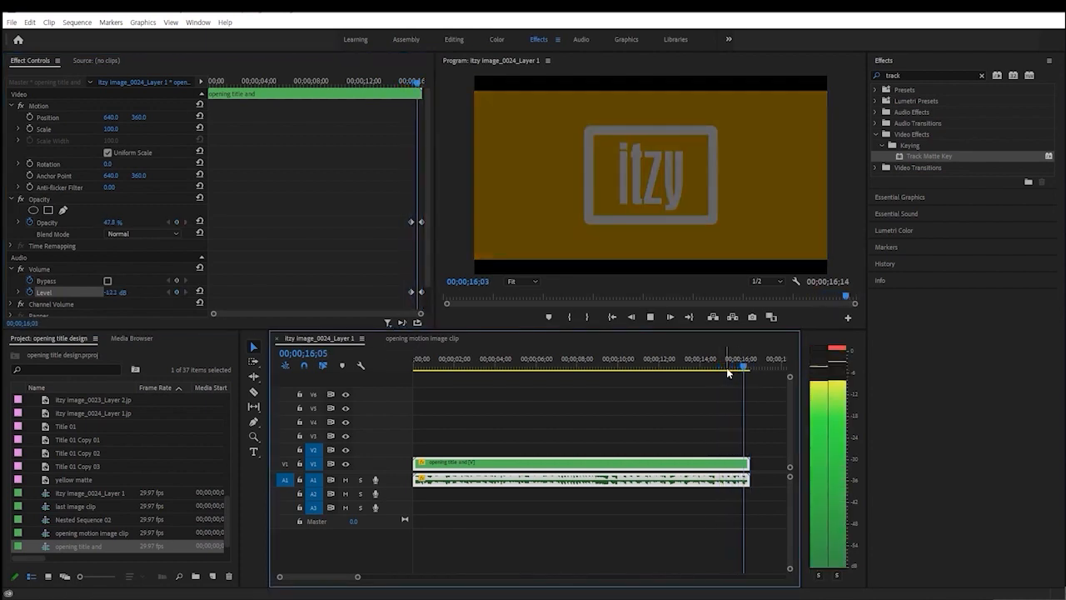
key("space")
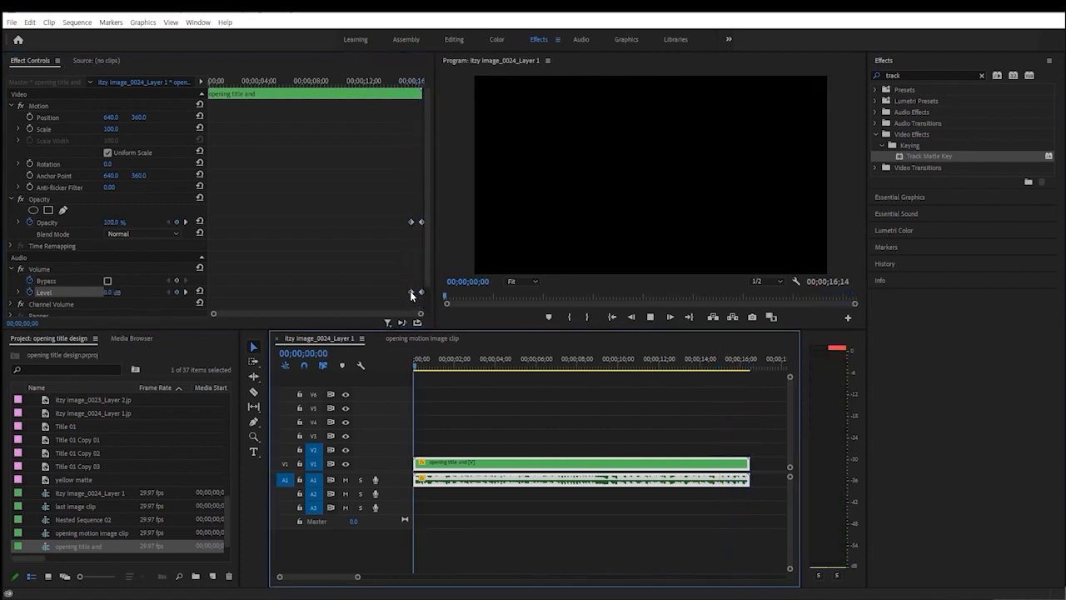
left_click_drag(410, 291, 373, 291)
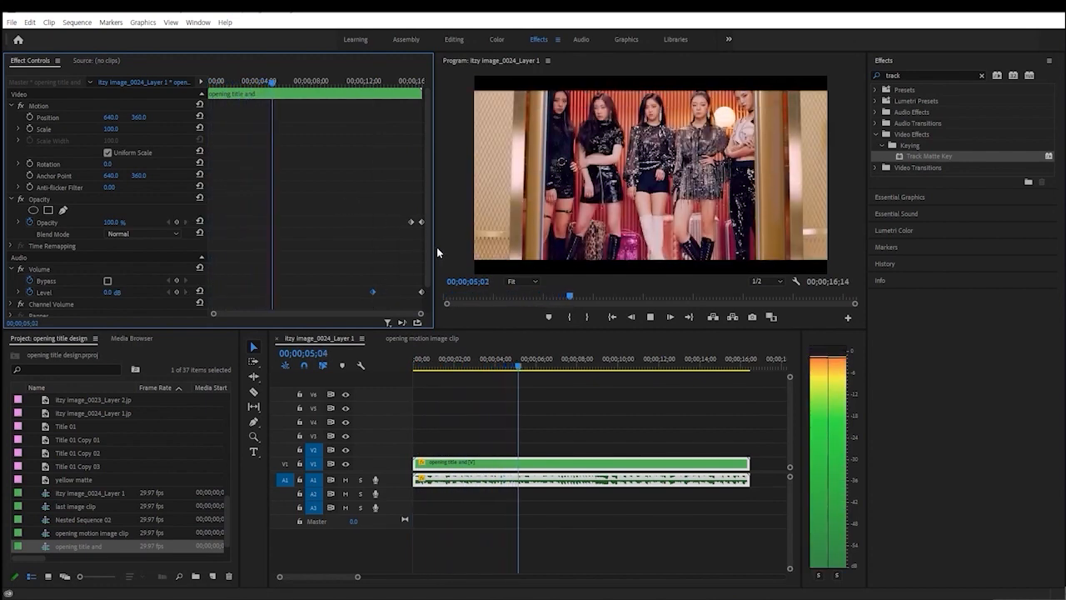
Step: Move the nested clip's first Opacity keyframe earlier, to about 00;00;15;00, checking the fade in playback
left_click_drag(411, 221, 393, 222)
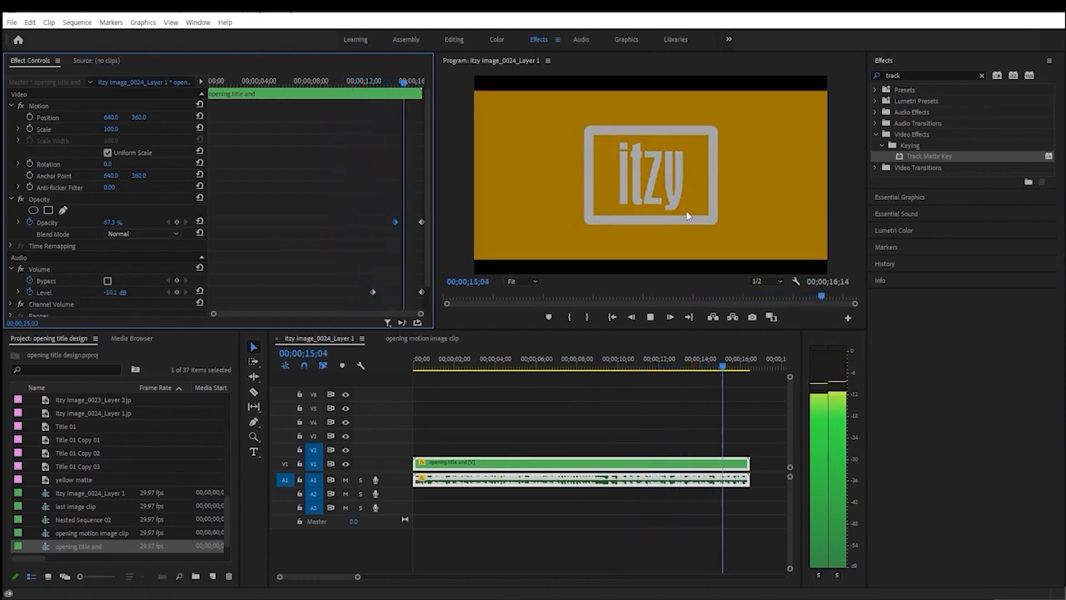
key("space")
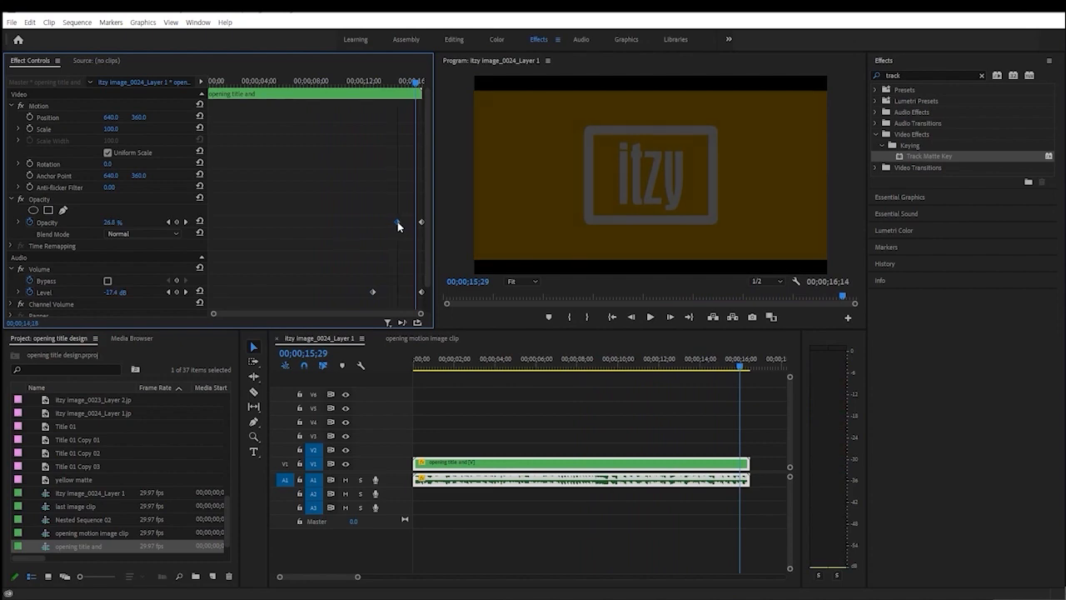
left_click_drag(398, 225, 401, 225)
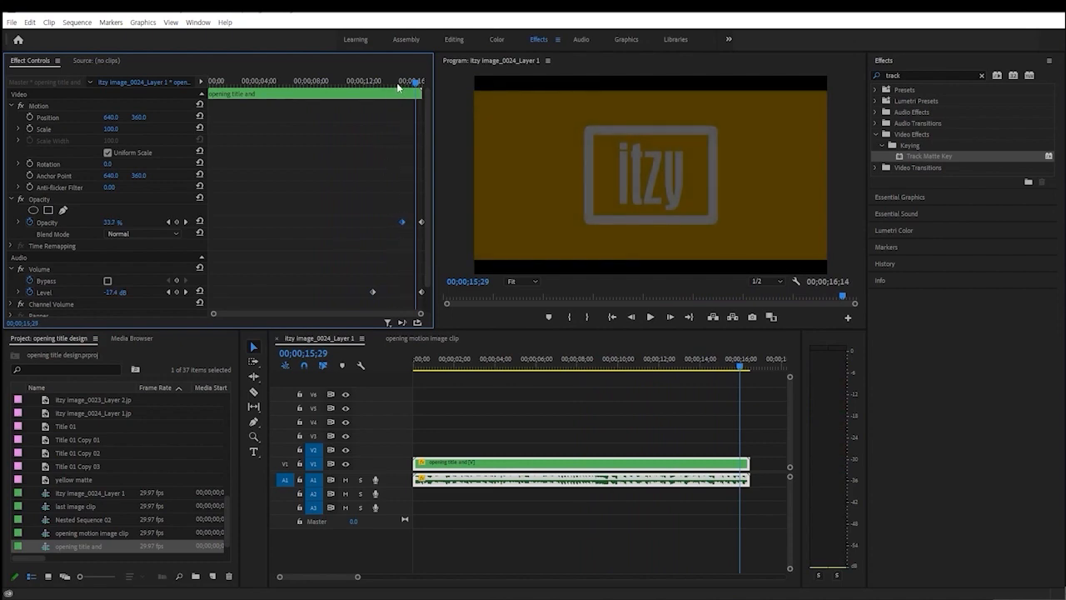
Step: Apply Ease In to the nested clip's final Opacity and audio Level keyframes, and play back the fade-out
left_click(306, 81)
scroll(392, 262, "down", 1)
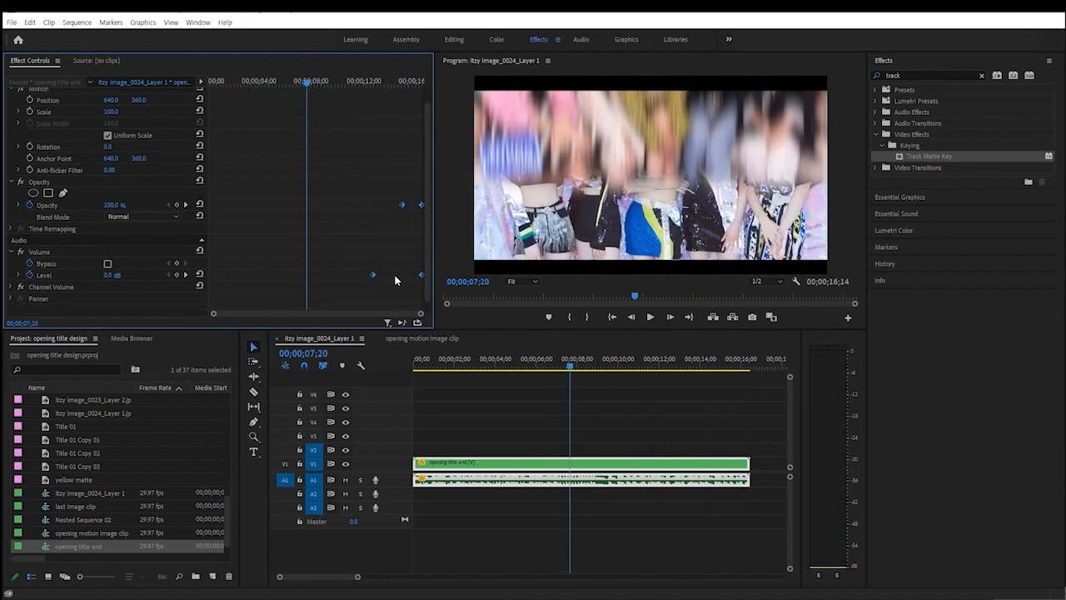
right_click(374, 275)
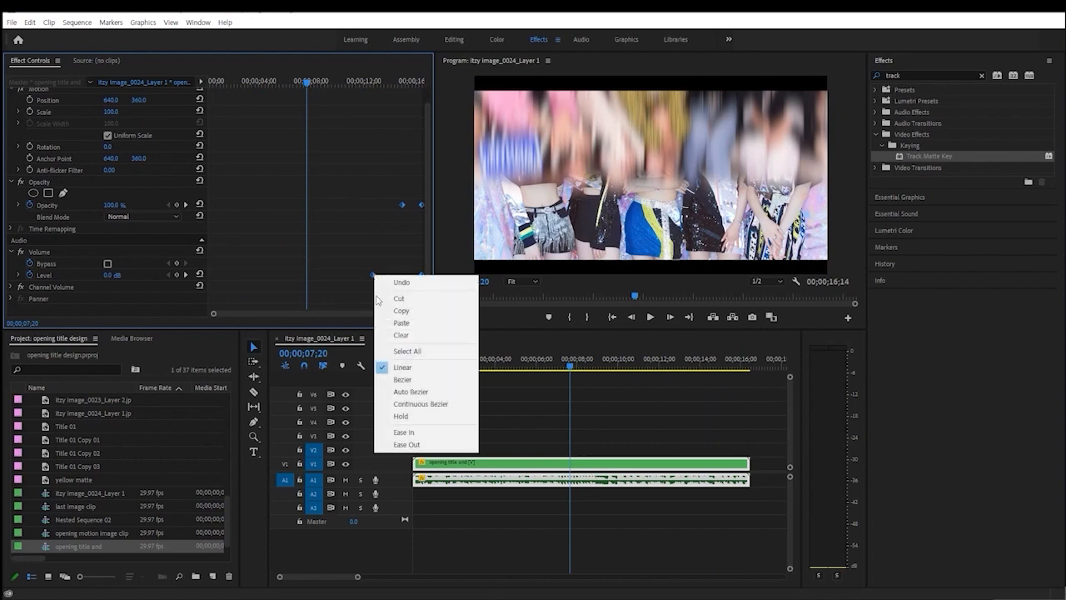
left_click(408, 432)
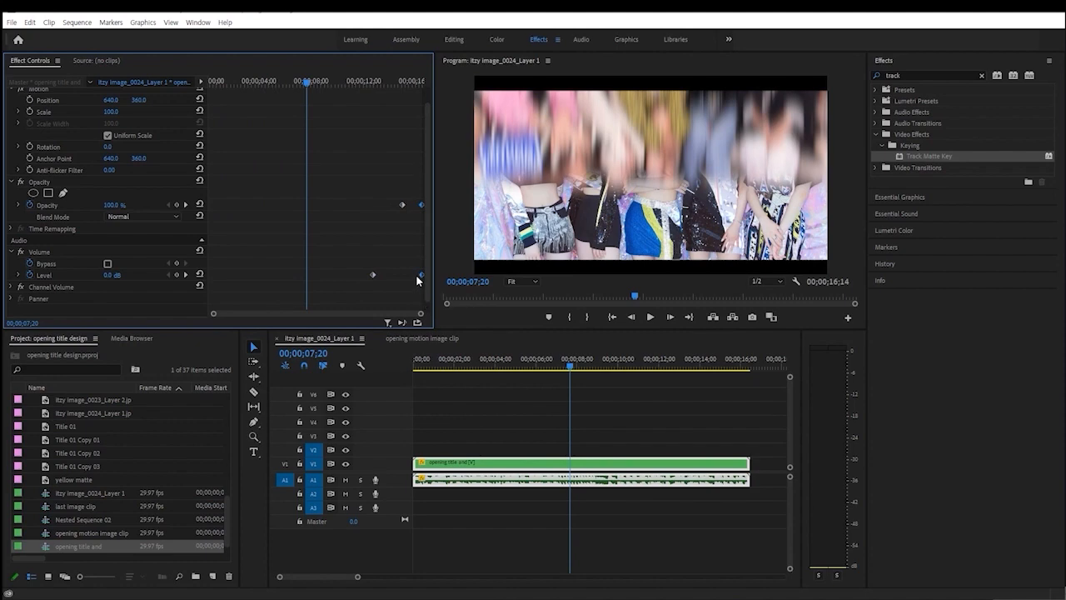
right_click(421, 275)
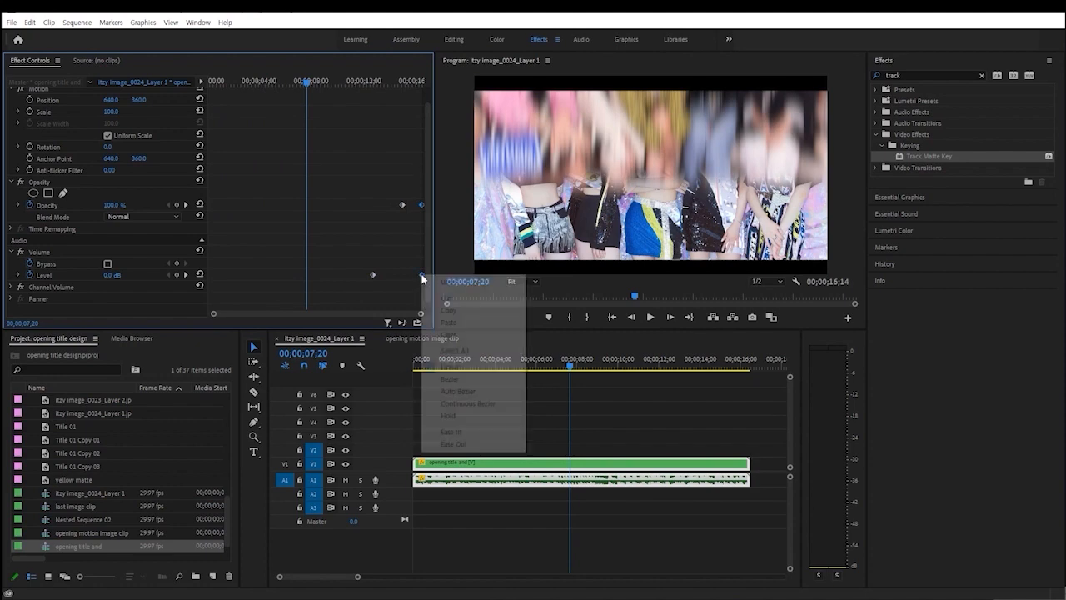
left_click(450, 431)
key("space")
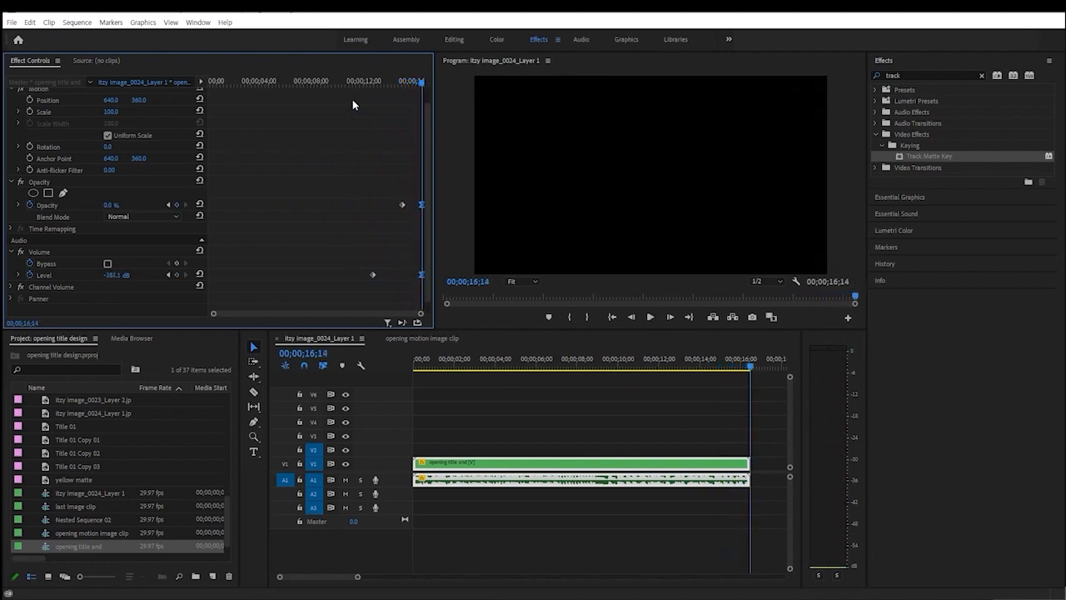
Step: Open the export settings for the sequence, and choose the H.264 format with the Mobile Device 720p HD preset
left_click(596, 375)
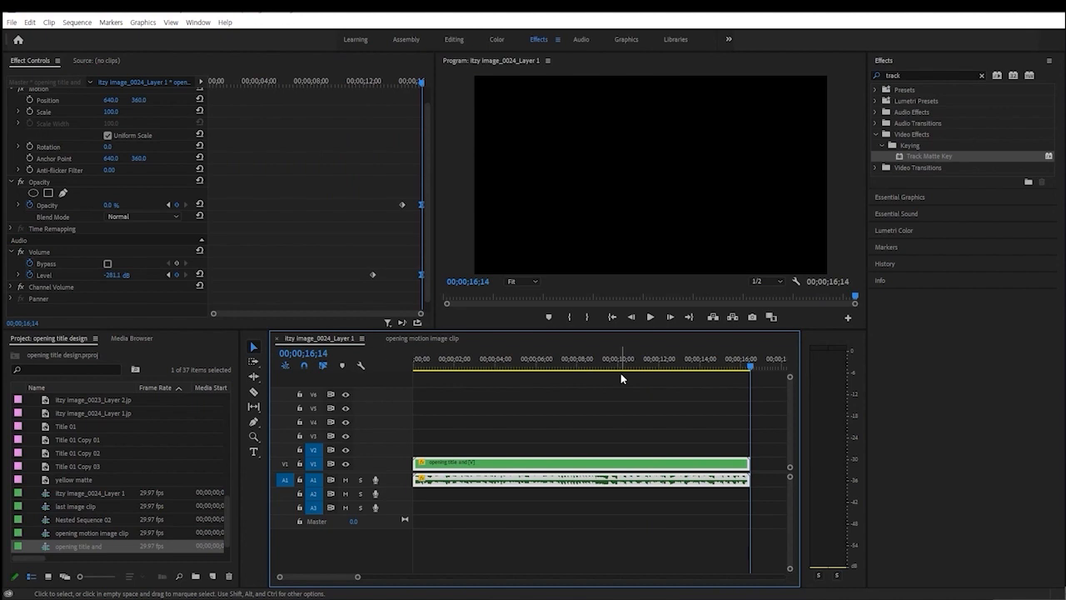
key("ctrl+m")
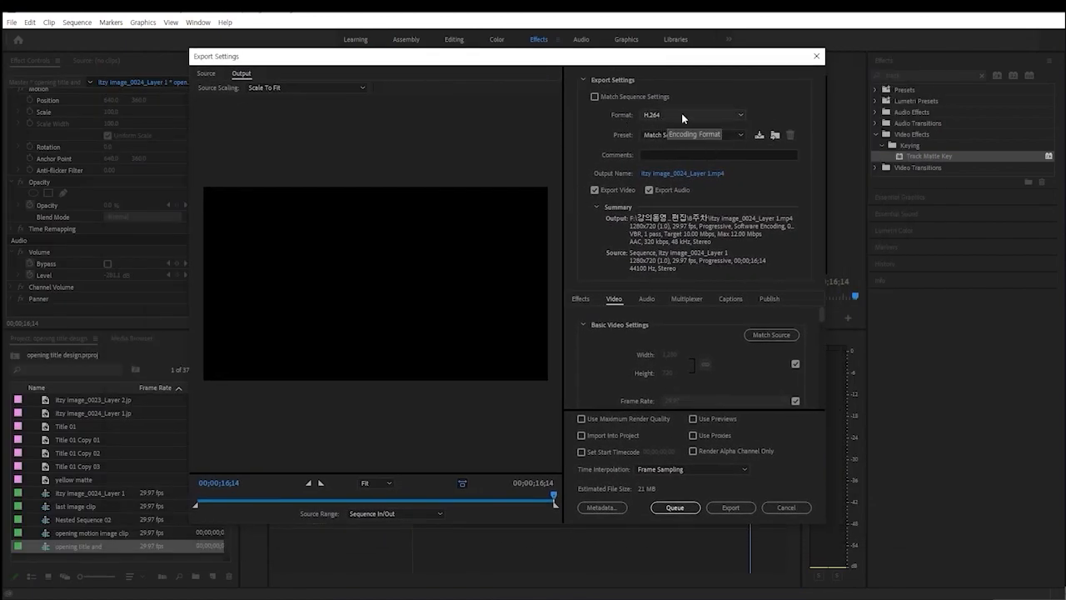
left_click(681, 116)
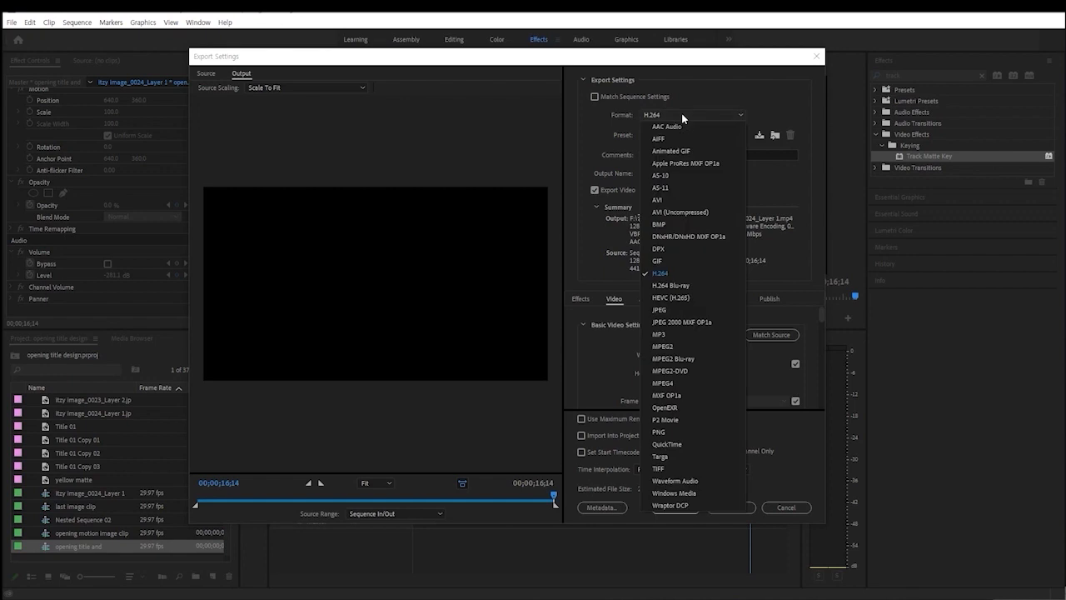
left_click(678, 275)
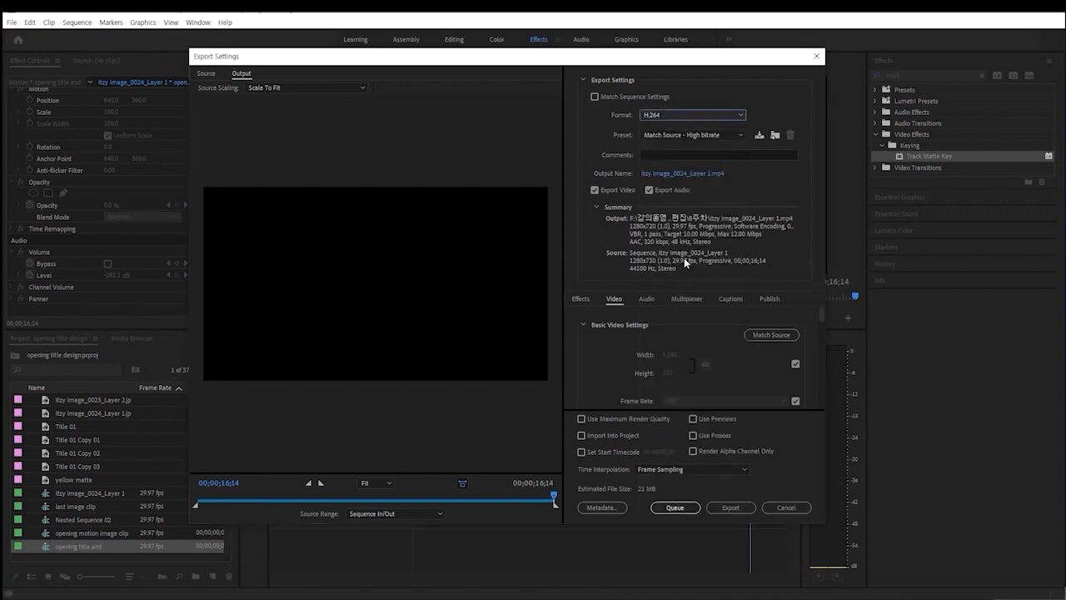
left_click(702, 135)
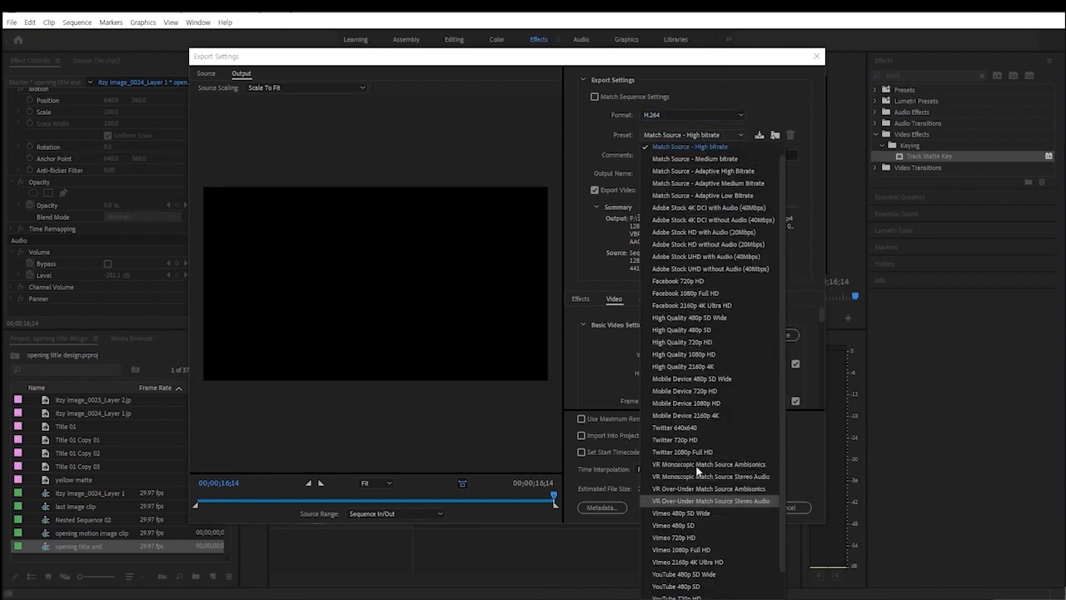
left_click(673, 394)
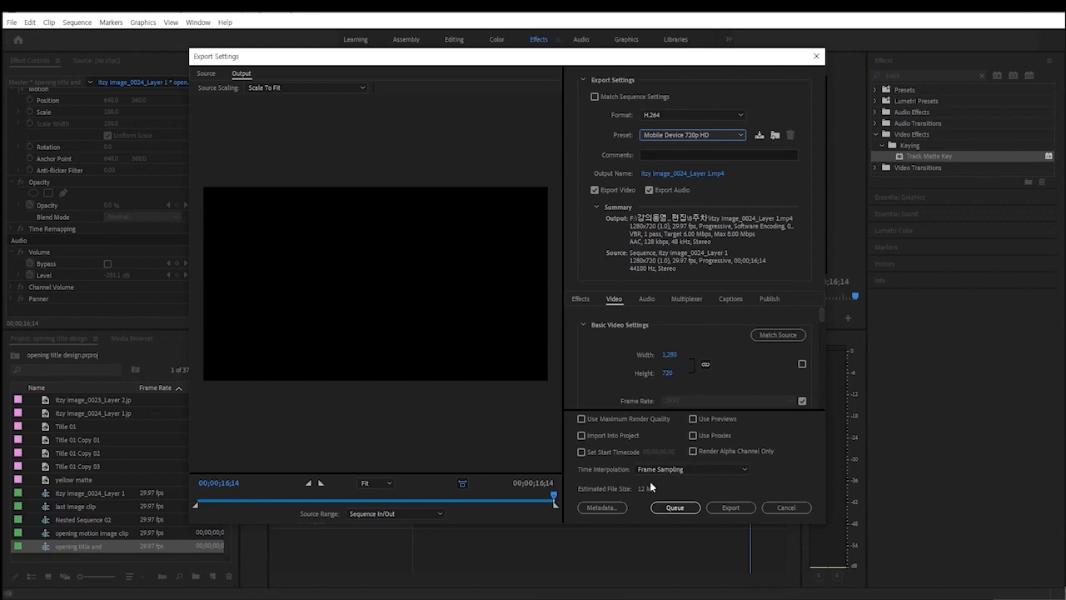
Step: Try an export frame rate of 25, and restore the source-matched rate with the Mobile Device 720p HD preset
left_click(801, 402)
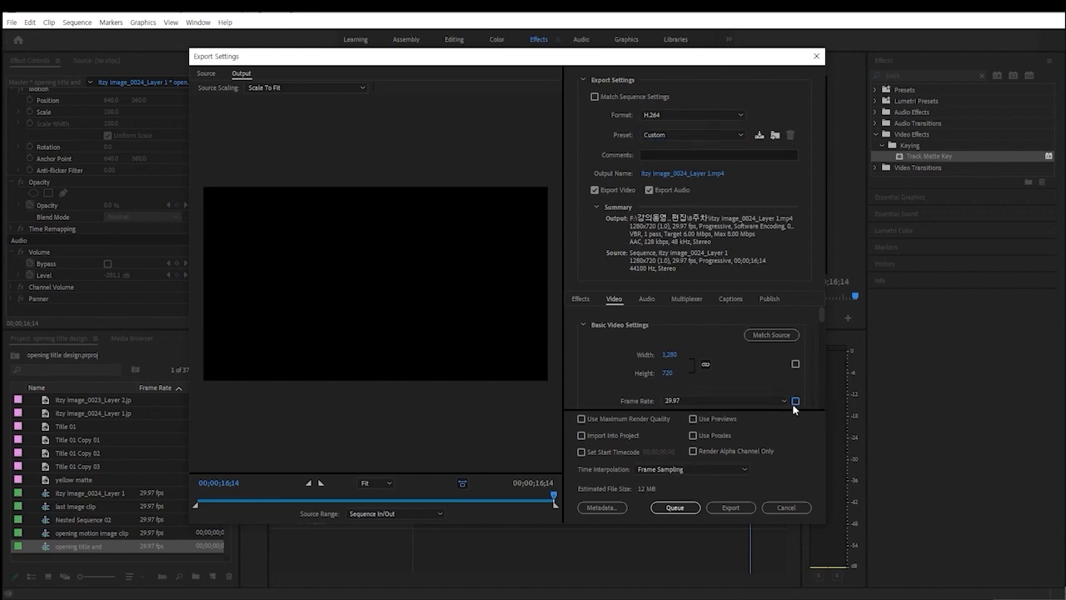
left_click(713, 402)
left_click(677, 509)
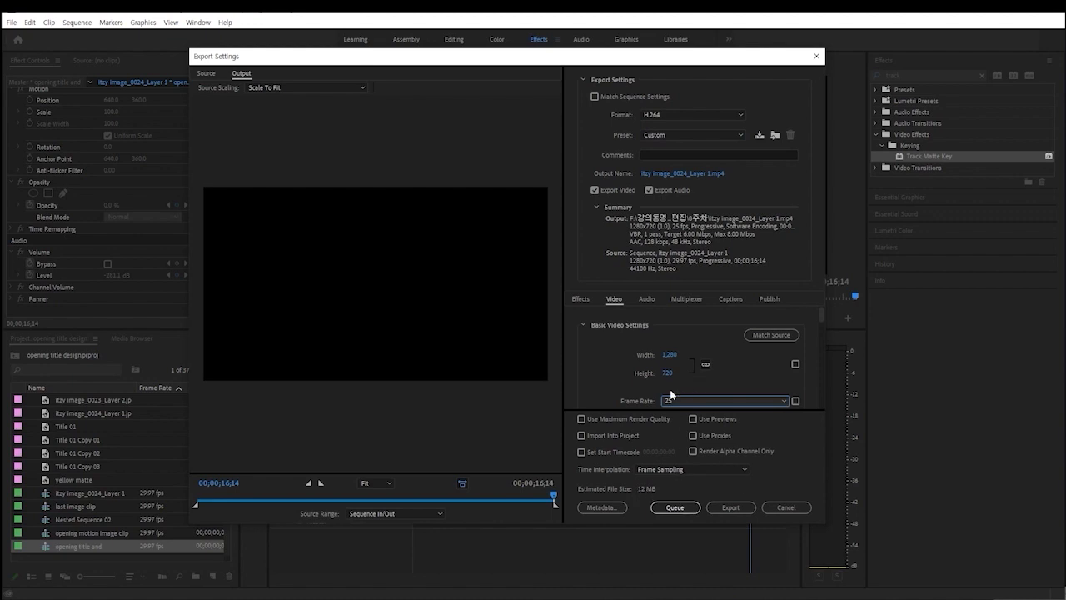
left_click(796, 401)
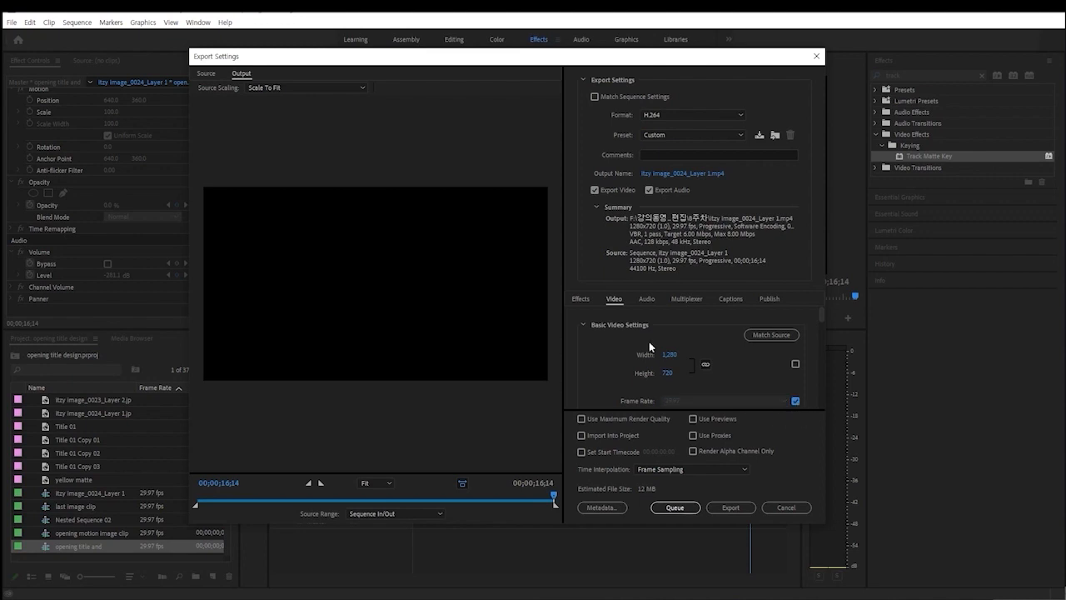
left_click(683, 137)
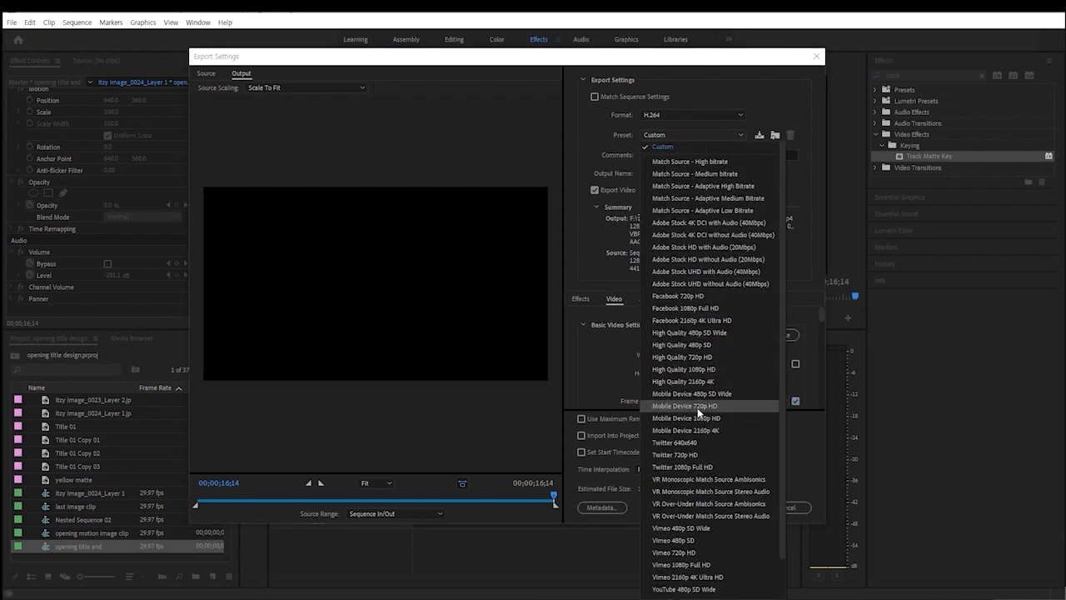
left_click(694, 406)
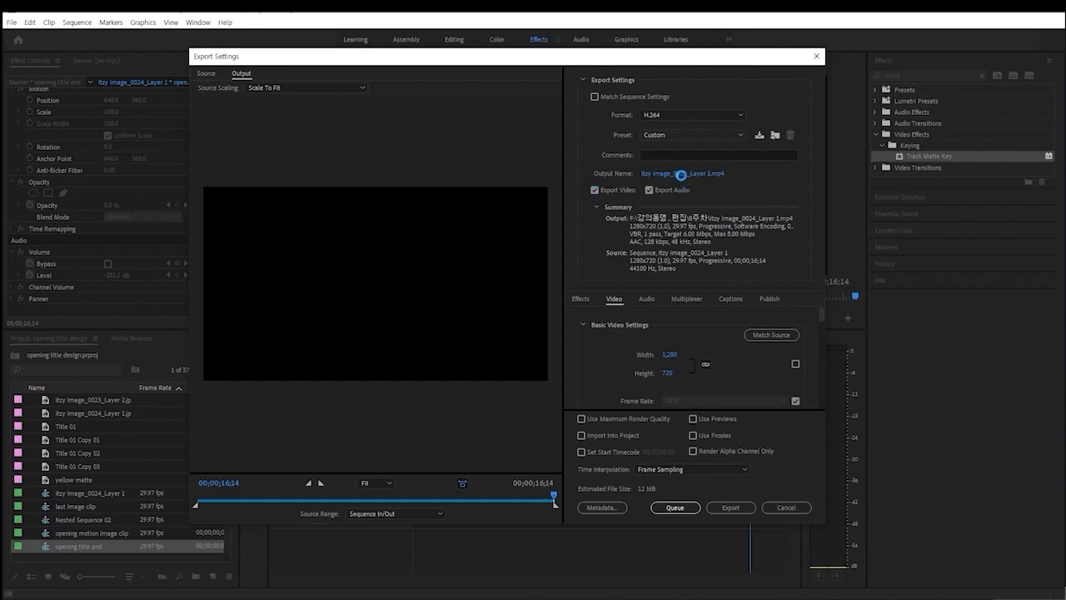
Step: Choose the 강의실습결과물 folder on drive F: as the export's output location
left_click(678, 173)
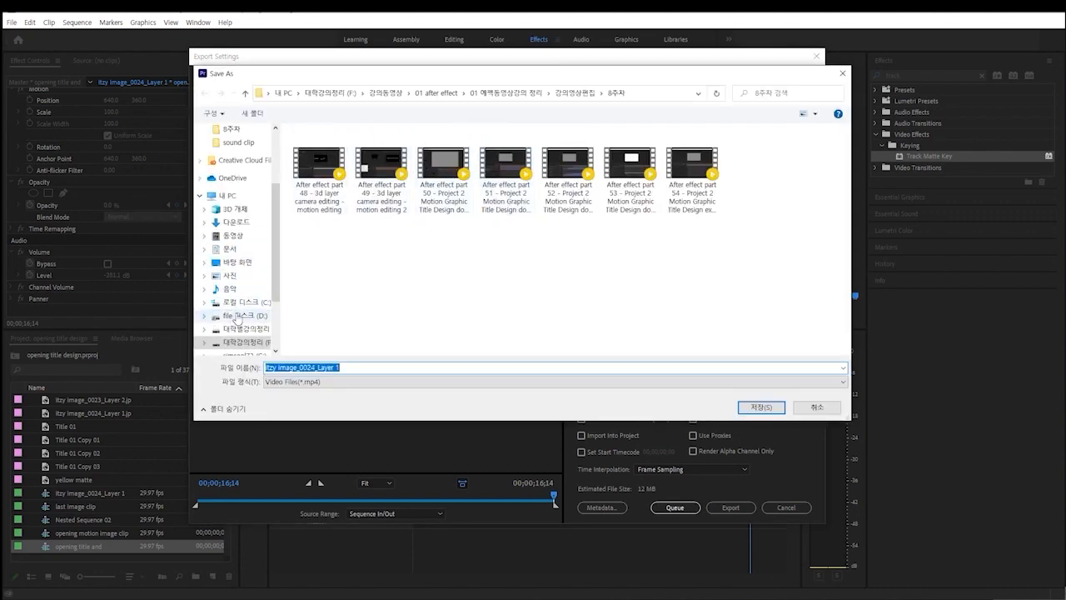
left_click(240, 317)
scroll(258, 275, "down", 3)
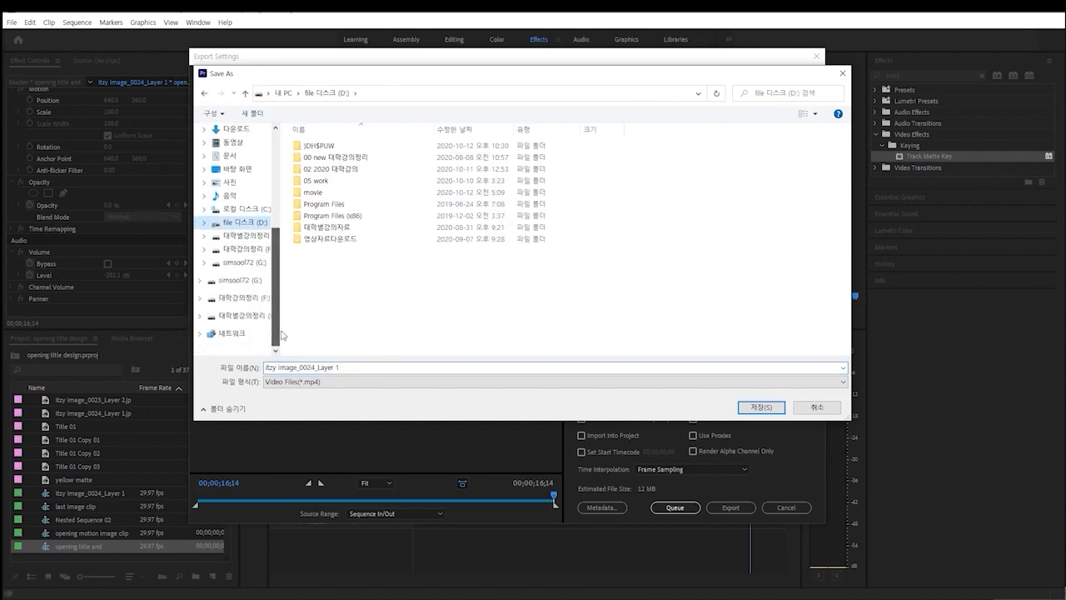
left_click(244, 249)
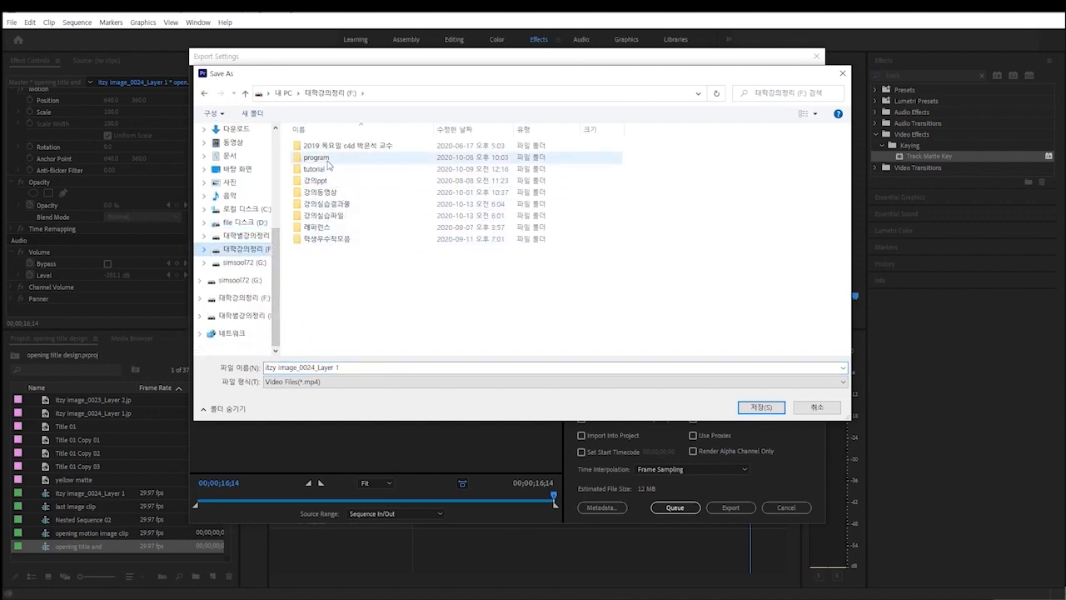
left_click(325, 193)
double_click(324, 193)
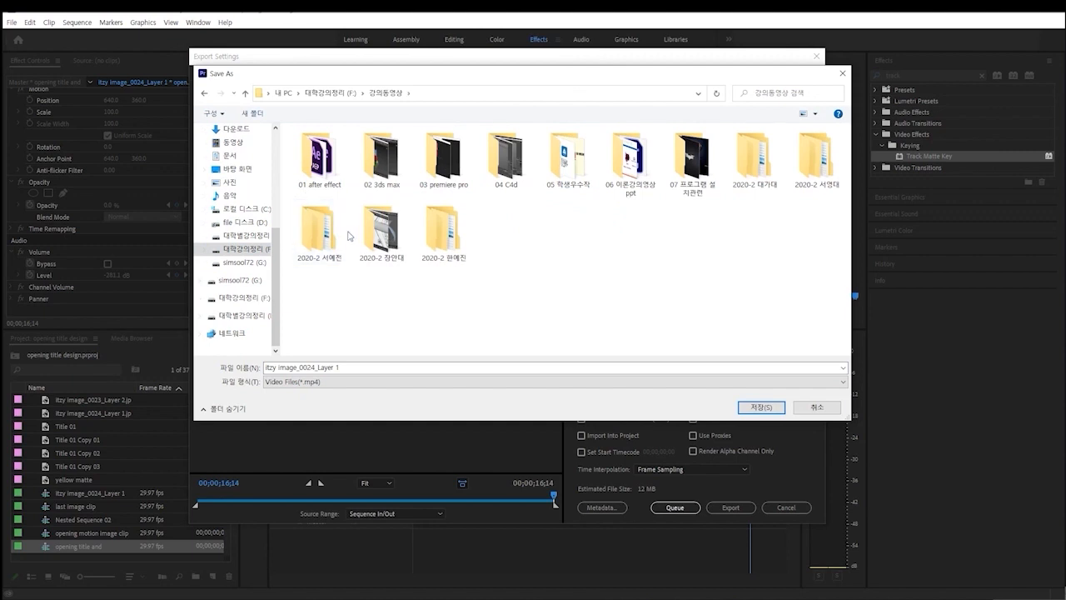
key("alt+Left")
left_click(331, 204)
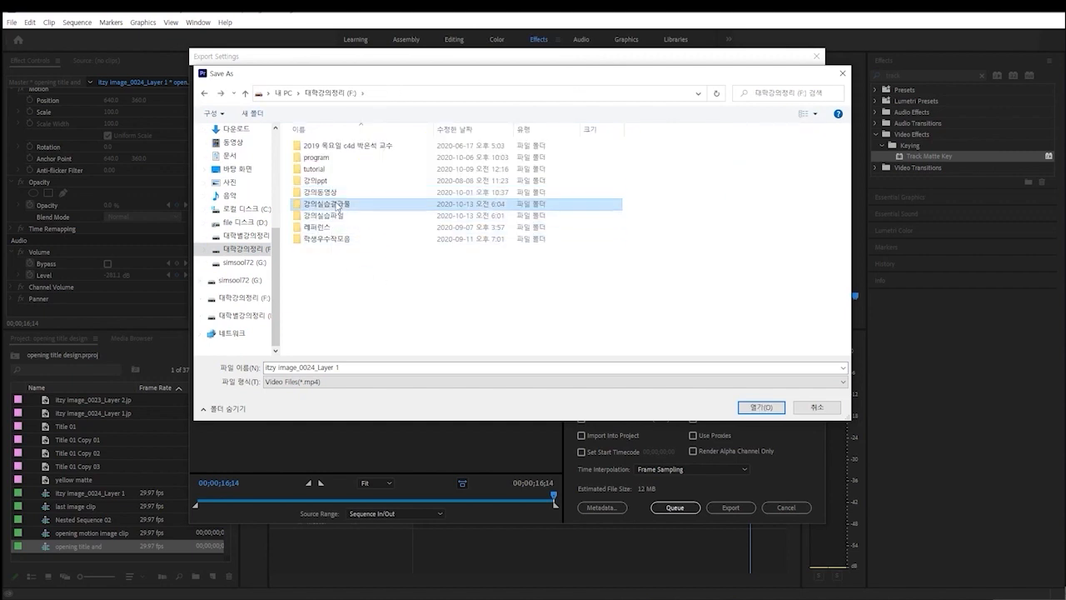
key("Return")
Step: Name the output file "opening title editing" and save the output settings
left_click(353, 369)
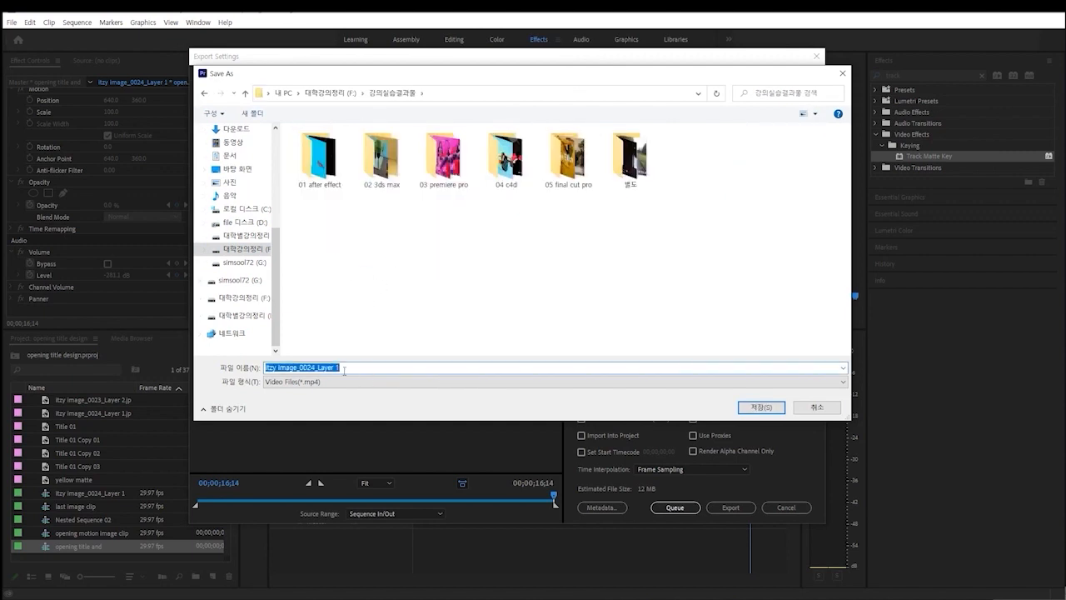
type("opening titl")
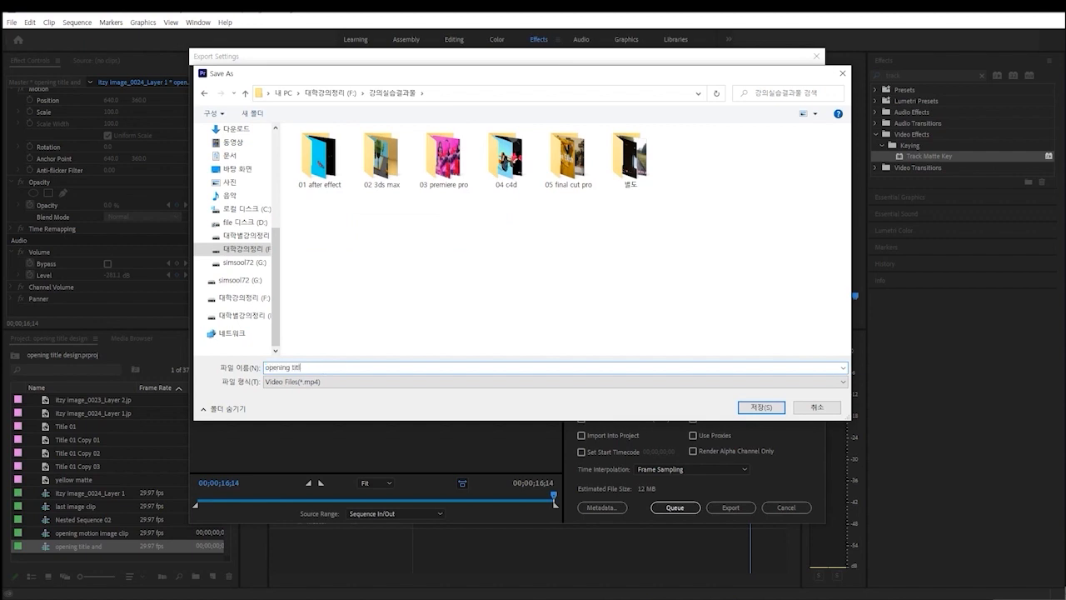
type("em")
key("BackSpace")
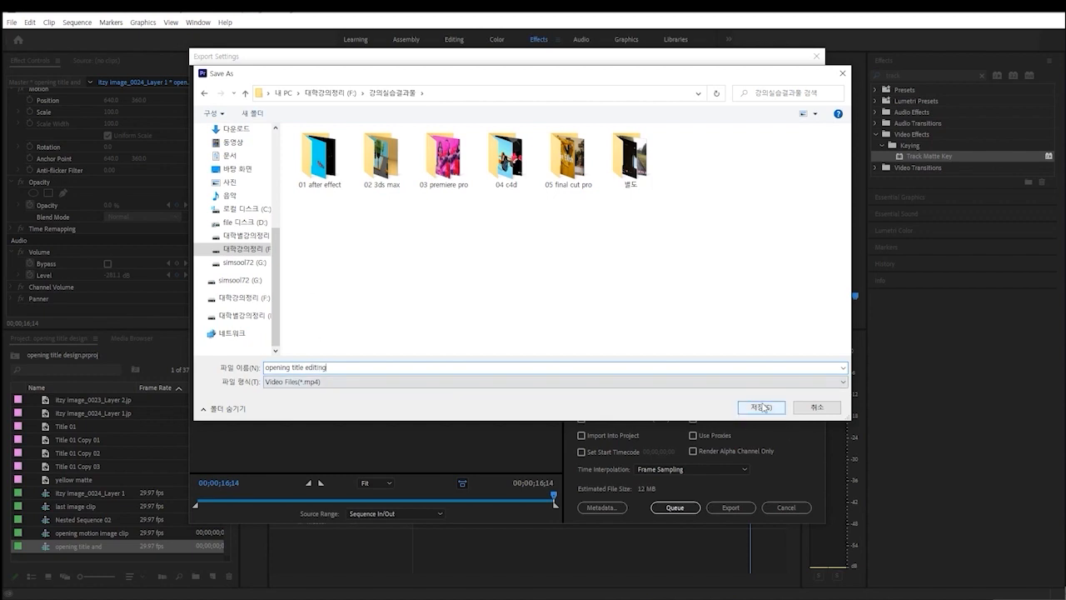
left_click(761, 408)
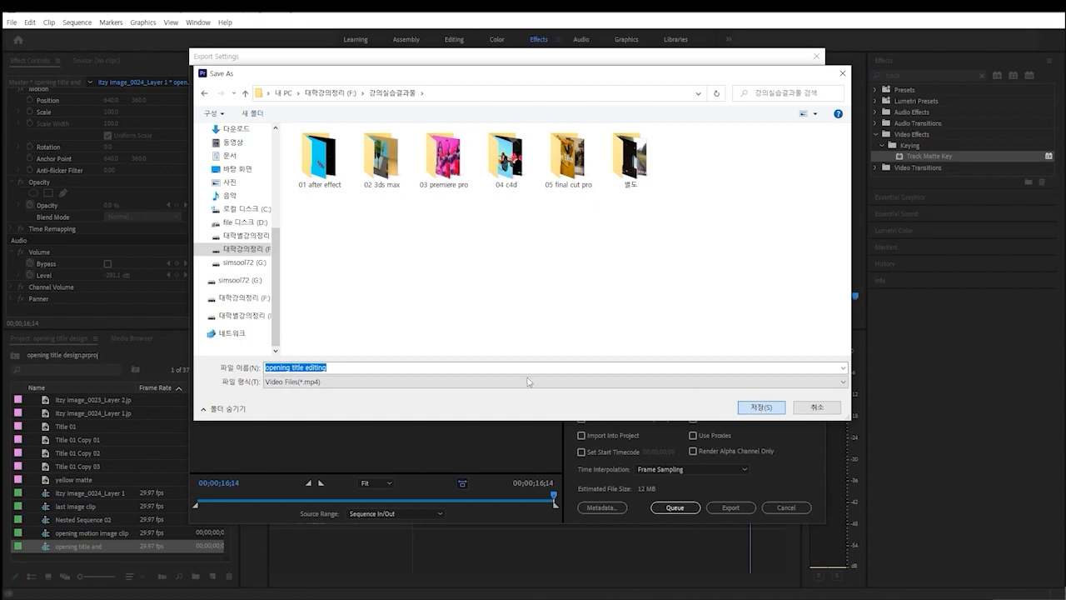
key("Return")
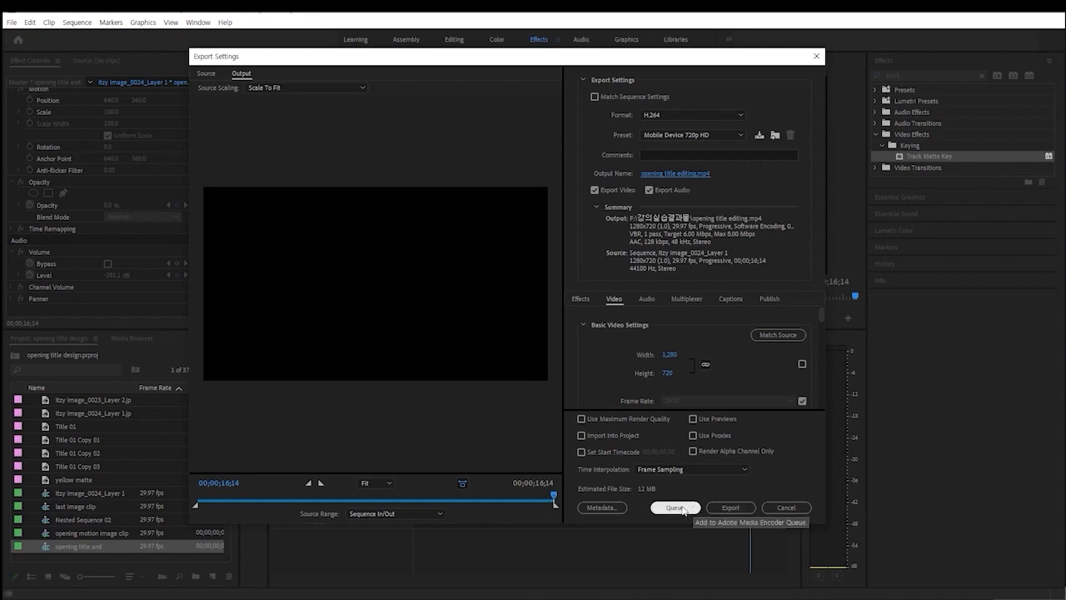
Step: Send the export to the Adobe Media Encoder queue, and start encoding it with the Mobile Device 720p HD settings
left_click(682, 507)
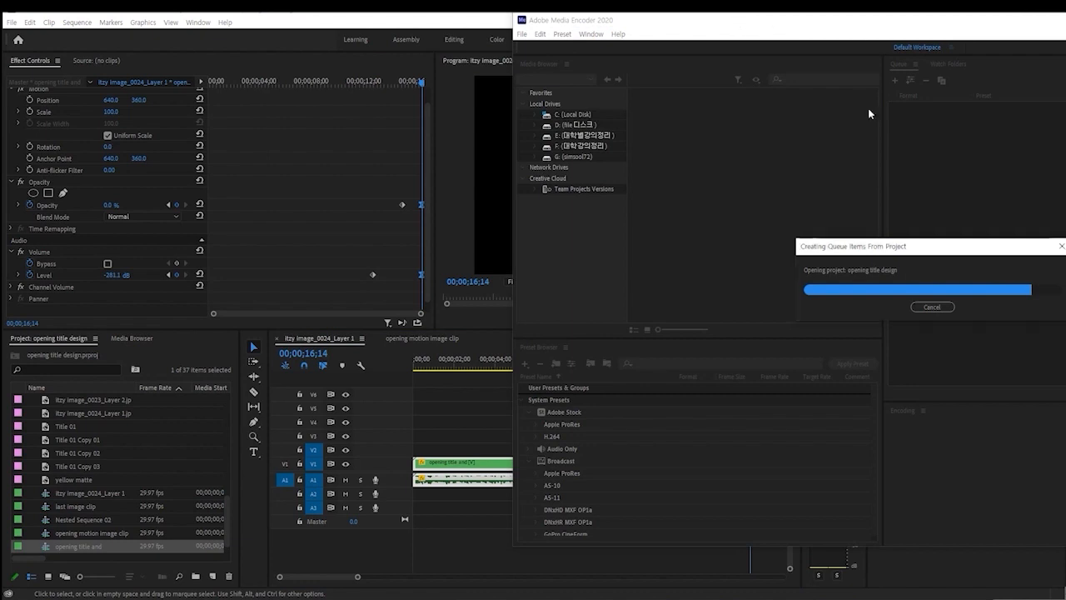
left_click_drag(1056, 24, 666, 33)
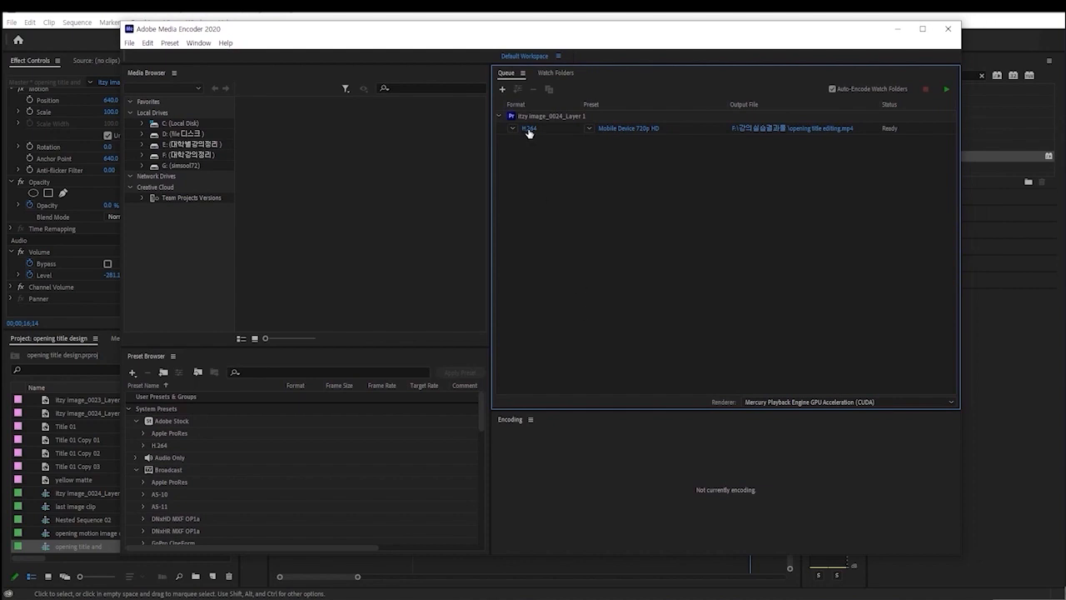
left_click(630, 129)
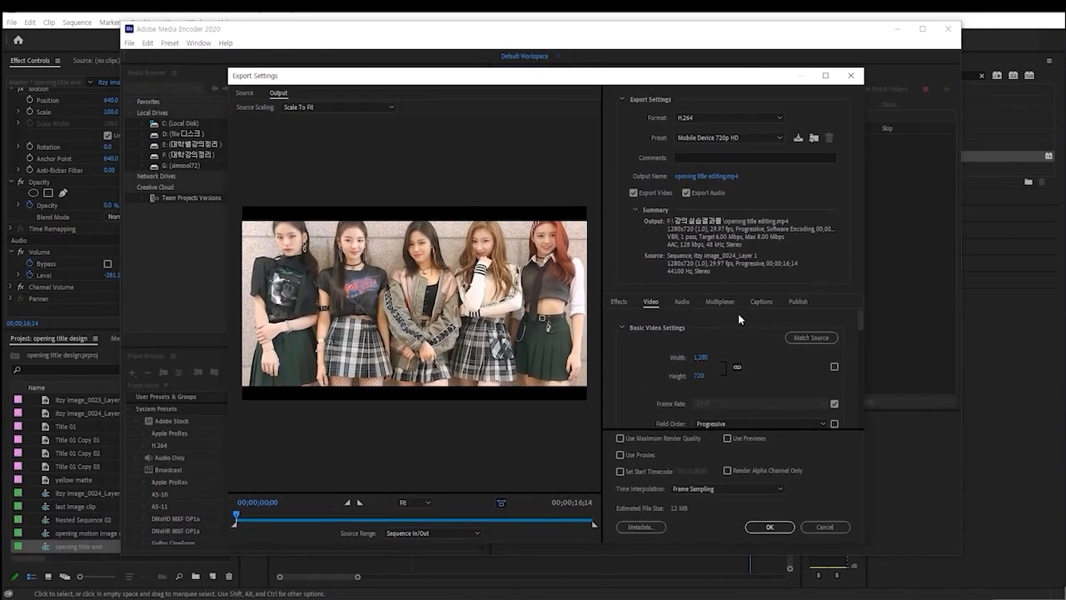
left_click_drag(238, 517, 179, 514)
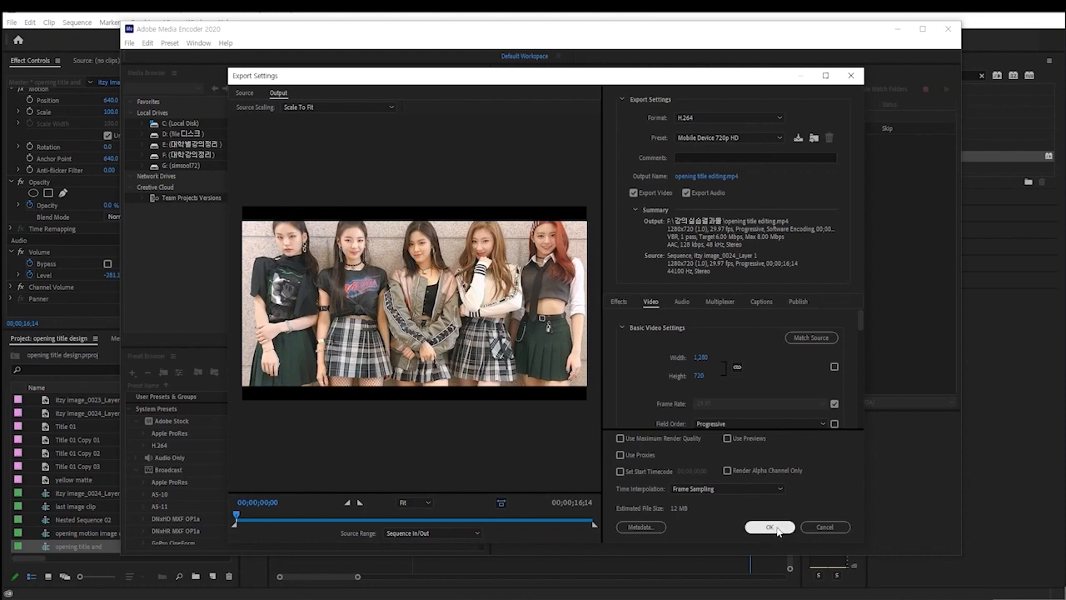
left_click(769, 527)
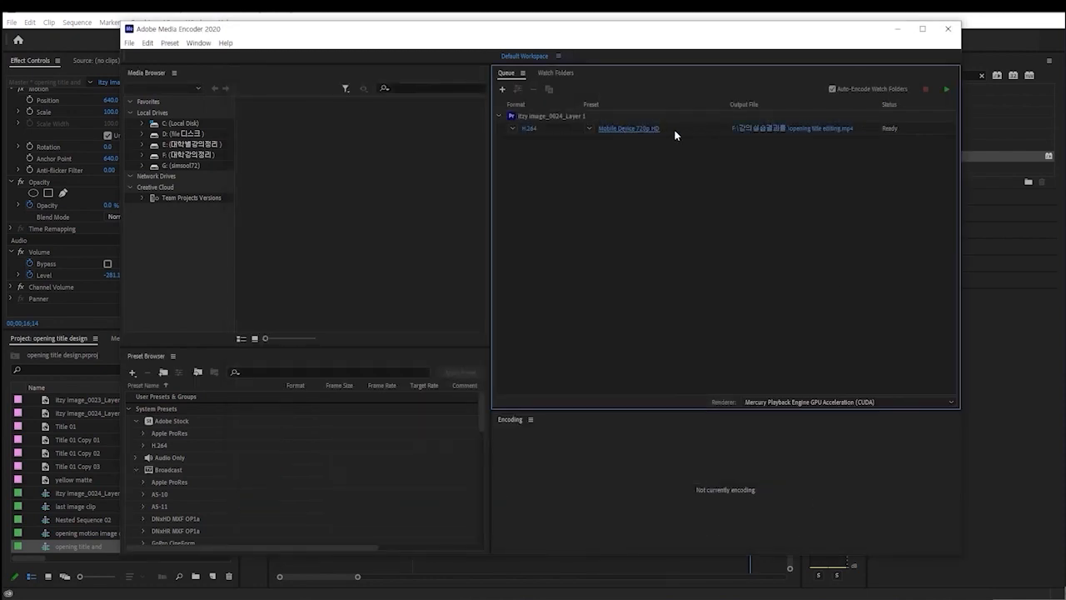
left_click(947, 88)
Step: Preview the exported opening title editing.mp4 in the media player and close the player
left_click(956, 29)
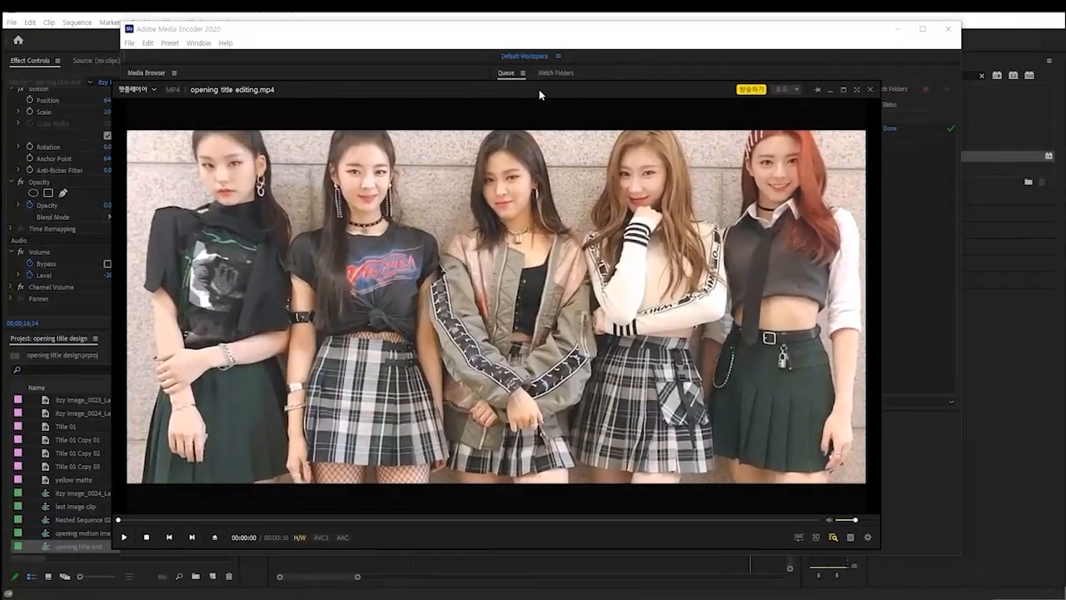
left_click(485, 300)
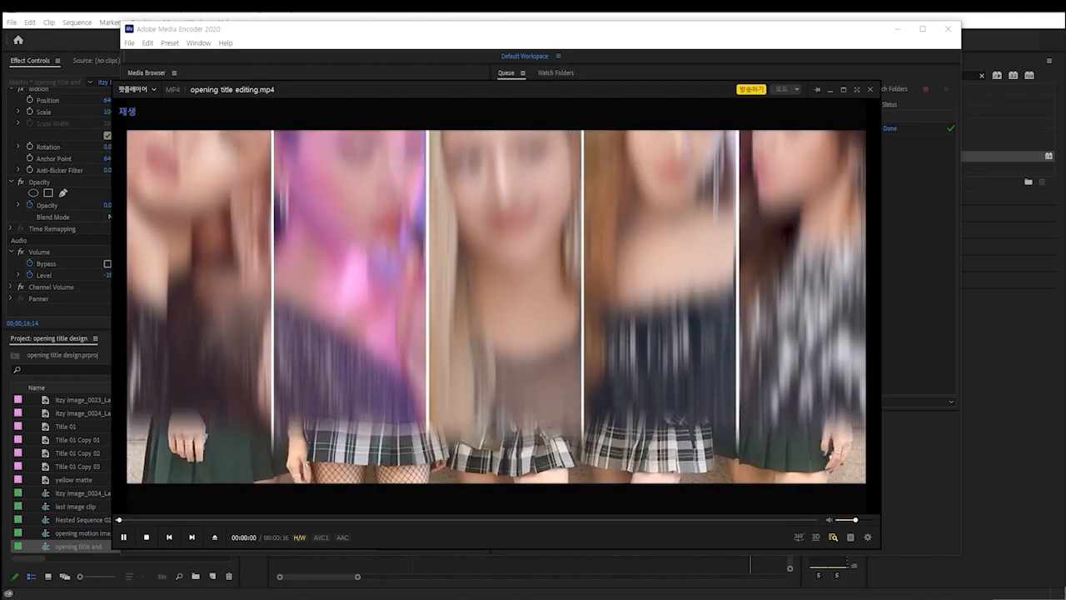
key("space")
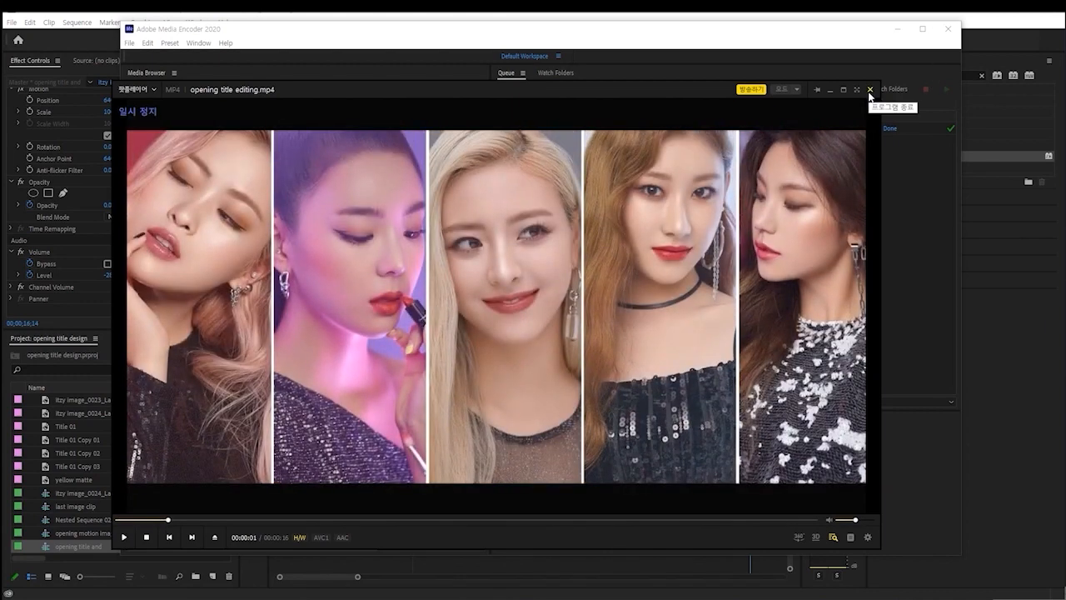
left_click(870, 89)
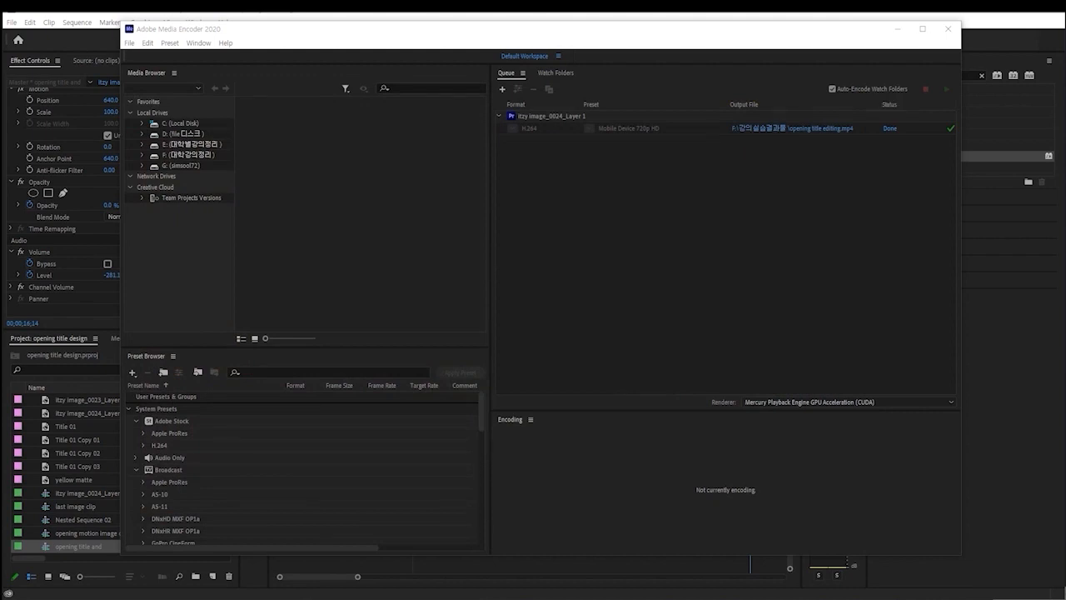